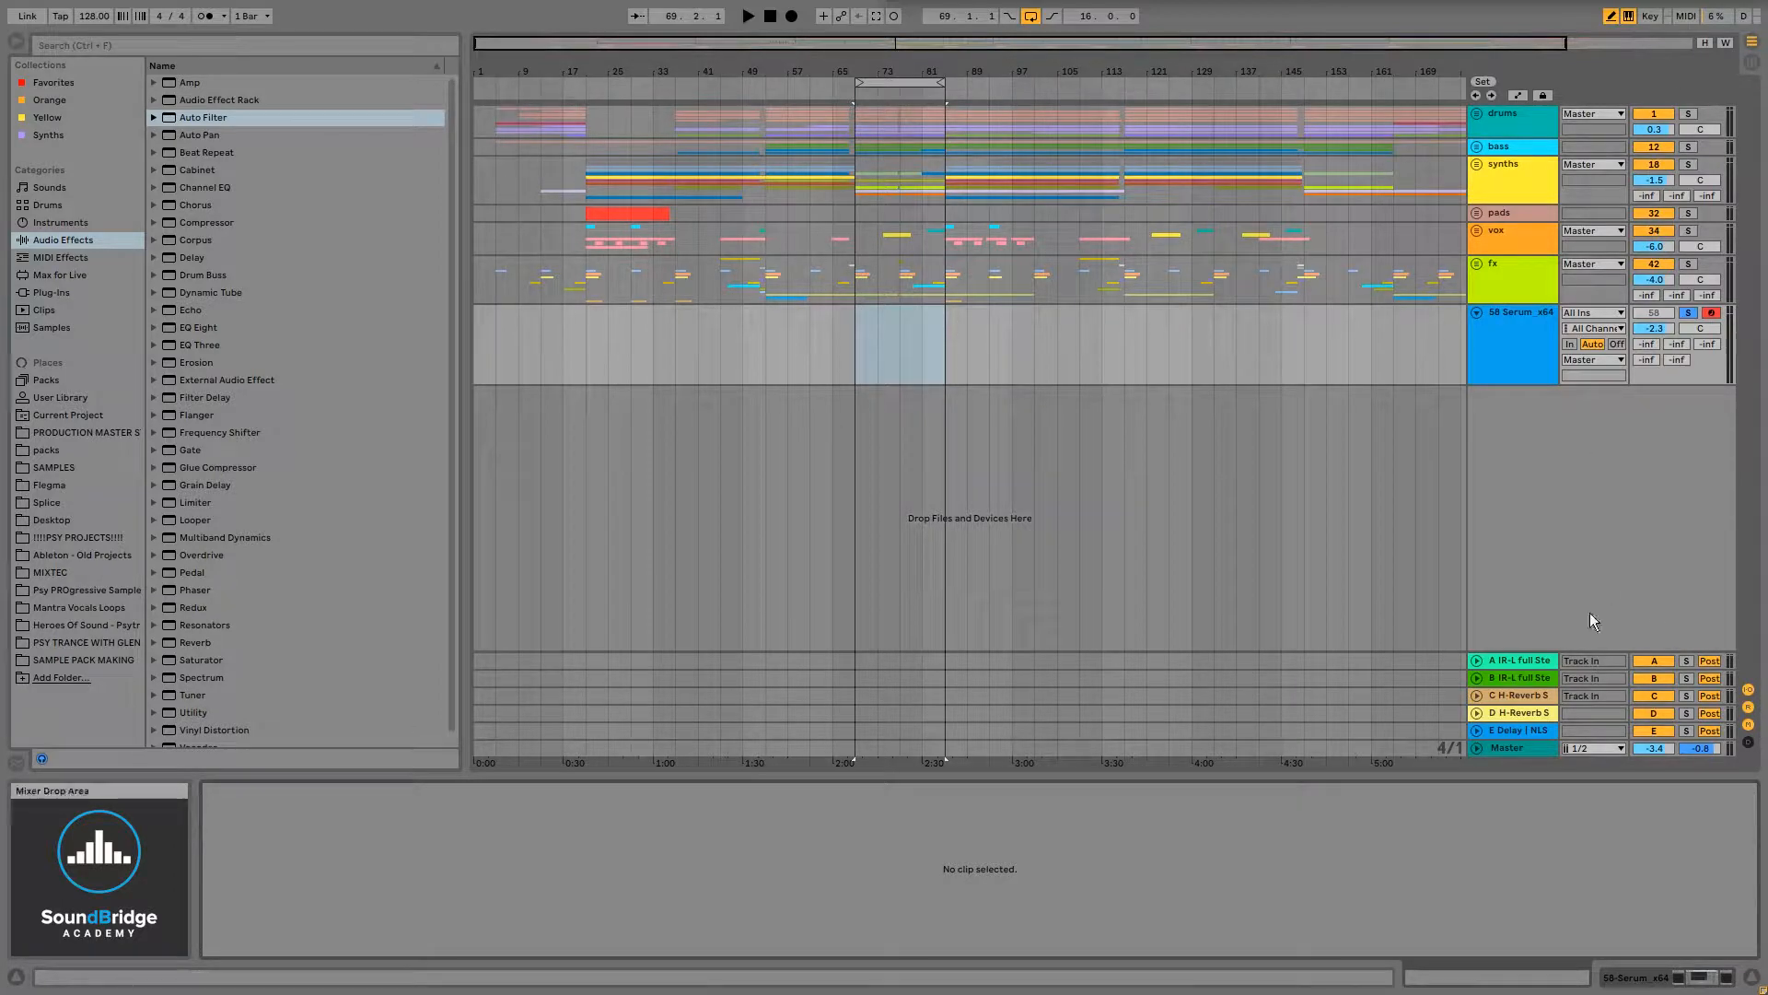
# - Open the 58-Serum_x64 track's device chain showing Serum, Auto Filter and OszillosMegaScope
pyautogui.click(1660, 975)
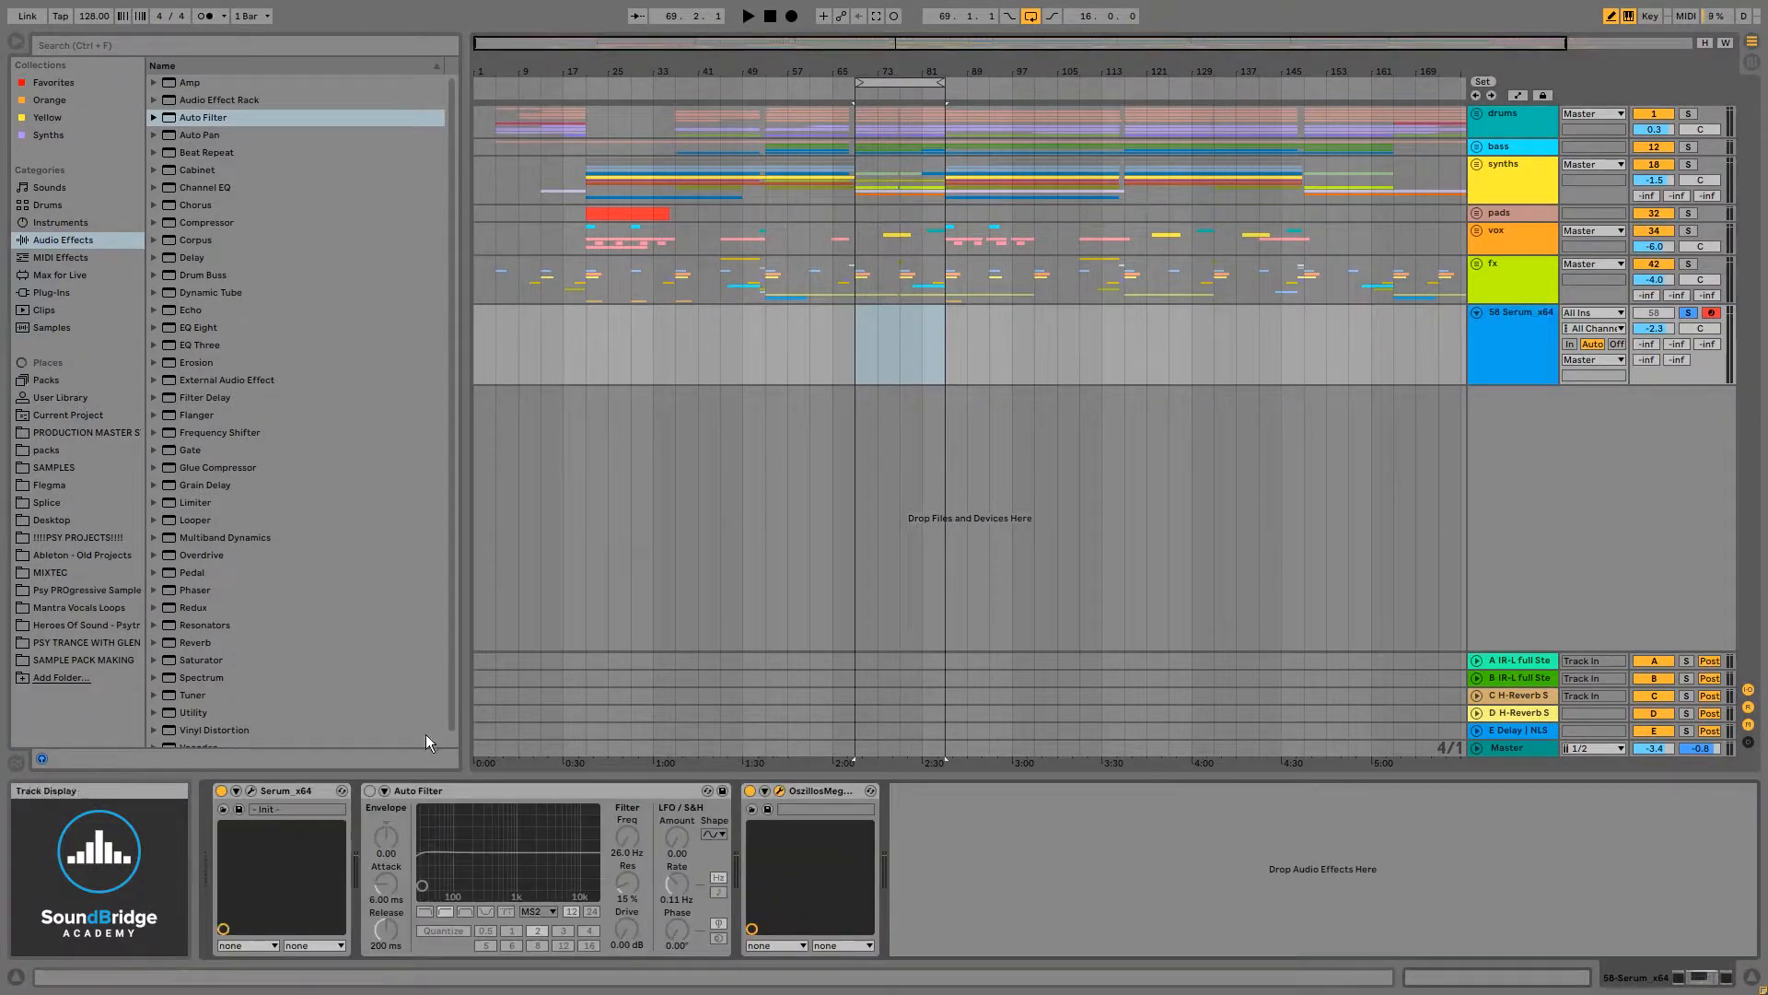
pyautogui.click(429, 791)
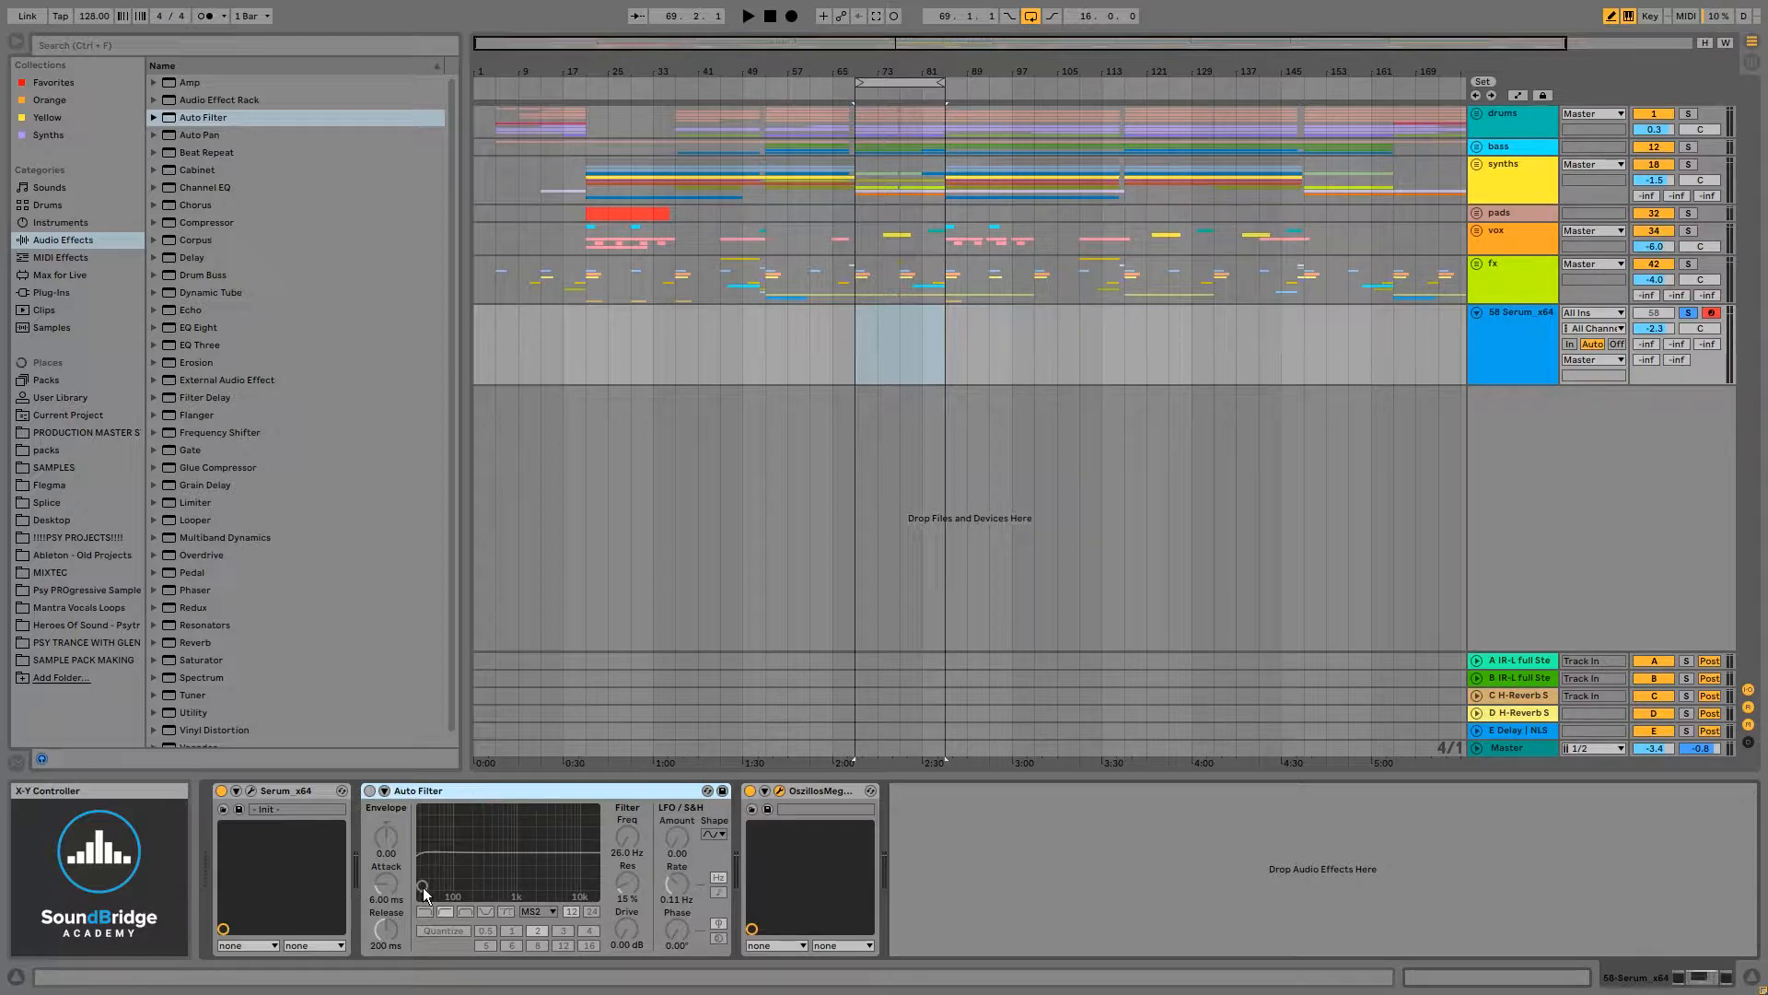
pyautogui.moveTo(422, 887)
pyautogui.mouseDown()
pyautogui.moveTo(457, 884)
pyautogui.moveTo(421, 889)
pyautogui.mouseUp()
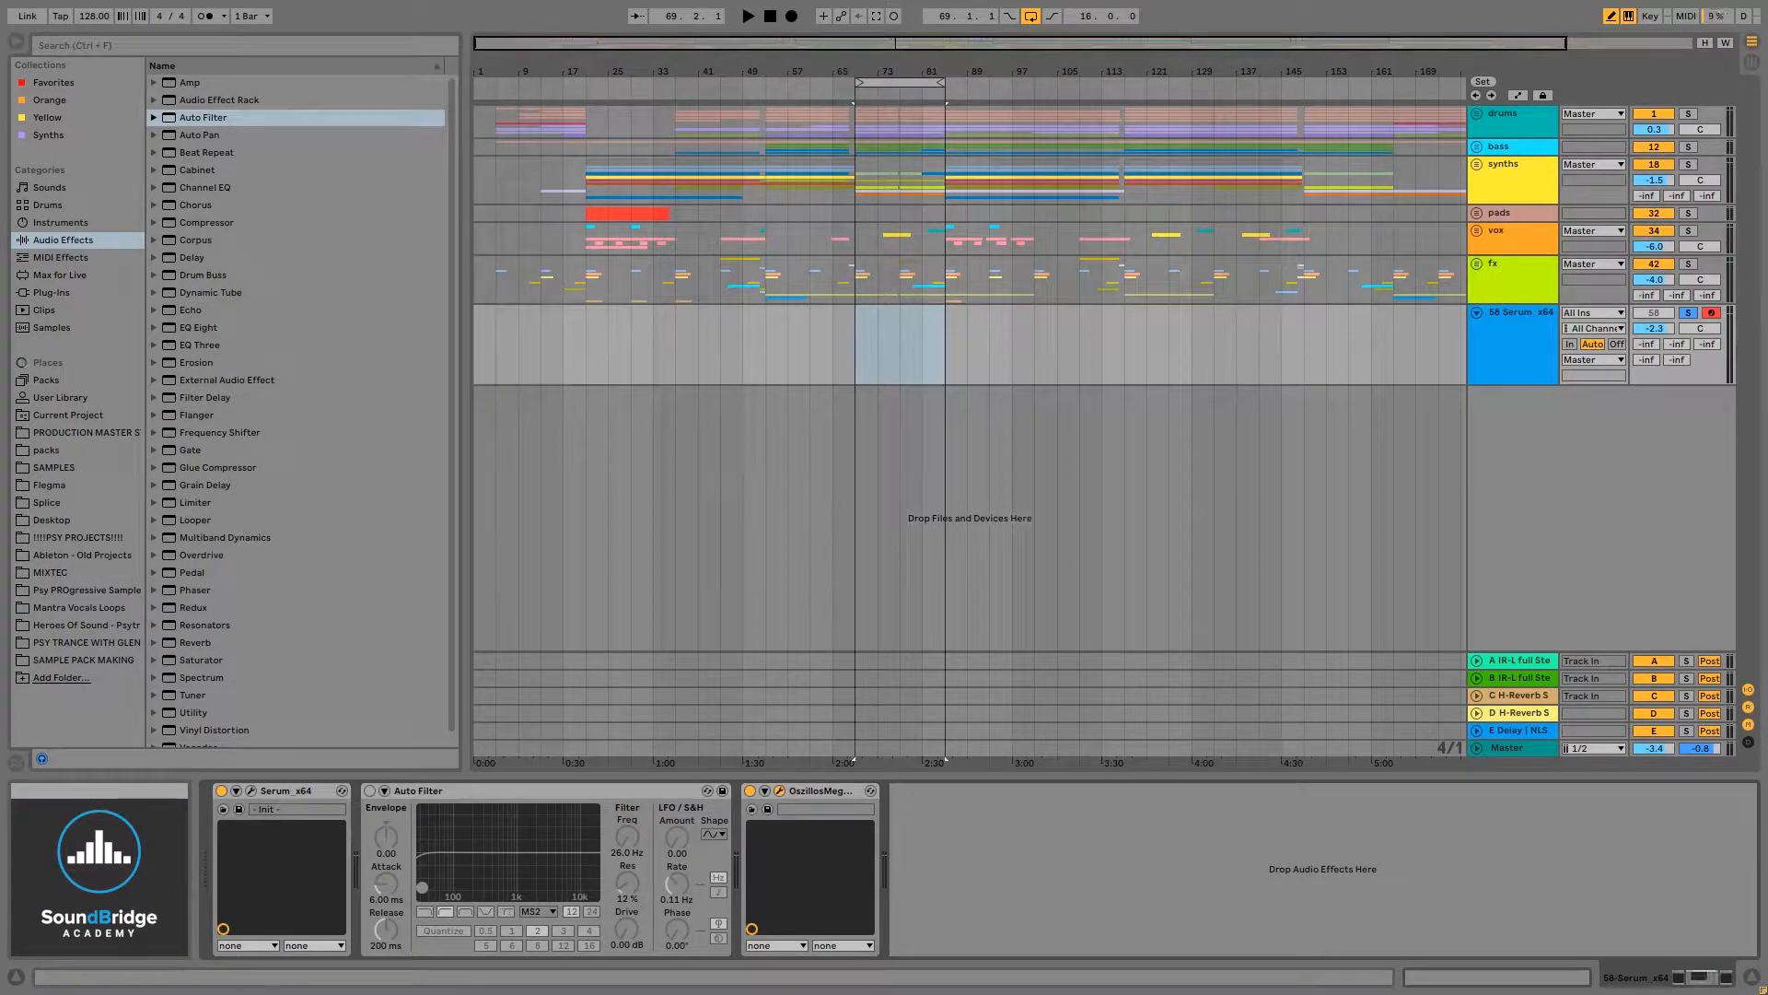
# - Open the OszillosMegaScope plugin window and move it over the arrangement
pyautogui.moveTo(1289, 2); pyautogui.dragTo(1135, 373)
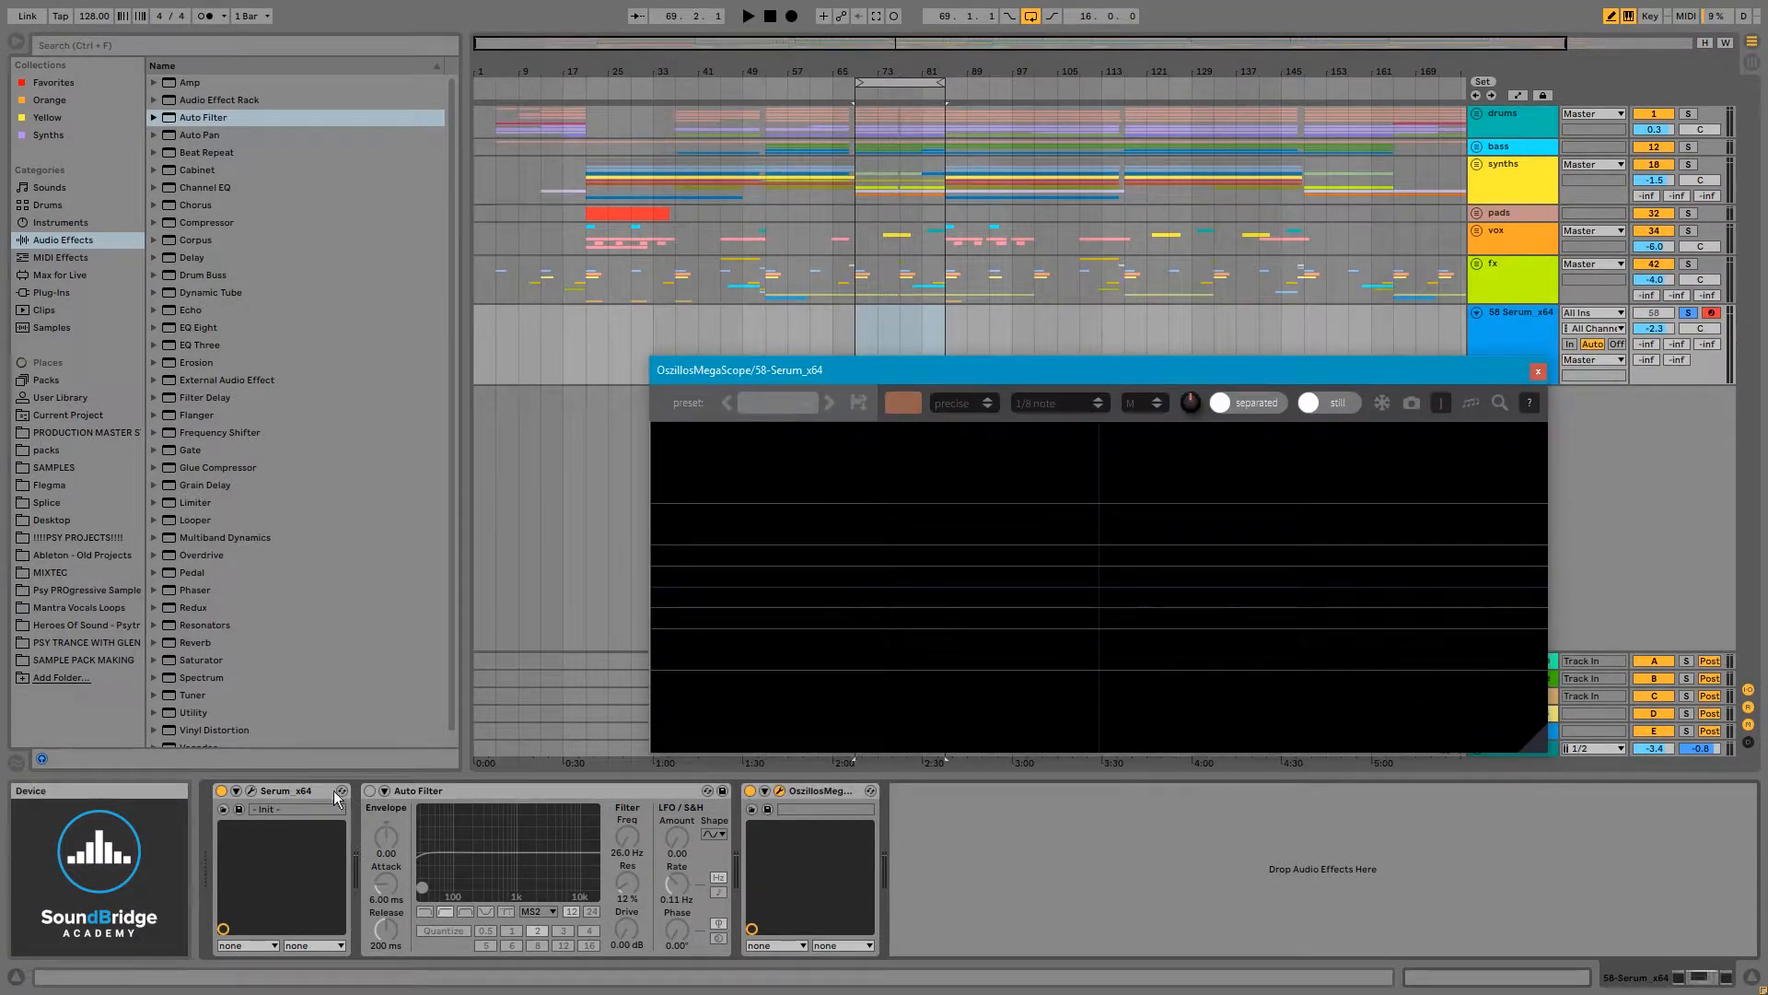
pyautogui.click(779, 792)
pyautogui.click(779, 792)
pyautogui.moveTo(1207, 373); pyautogui.dragTo(1307, 386)
# - Change the oscilloscope's waveform colour to lime green and reposition the plugin window
pyautogui.click(1004, 415)
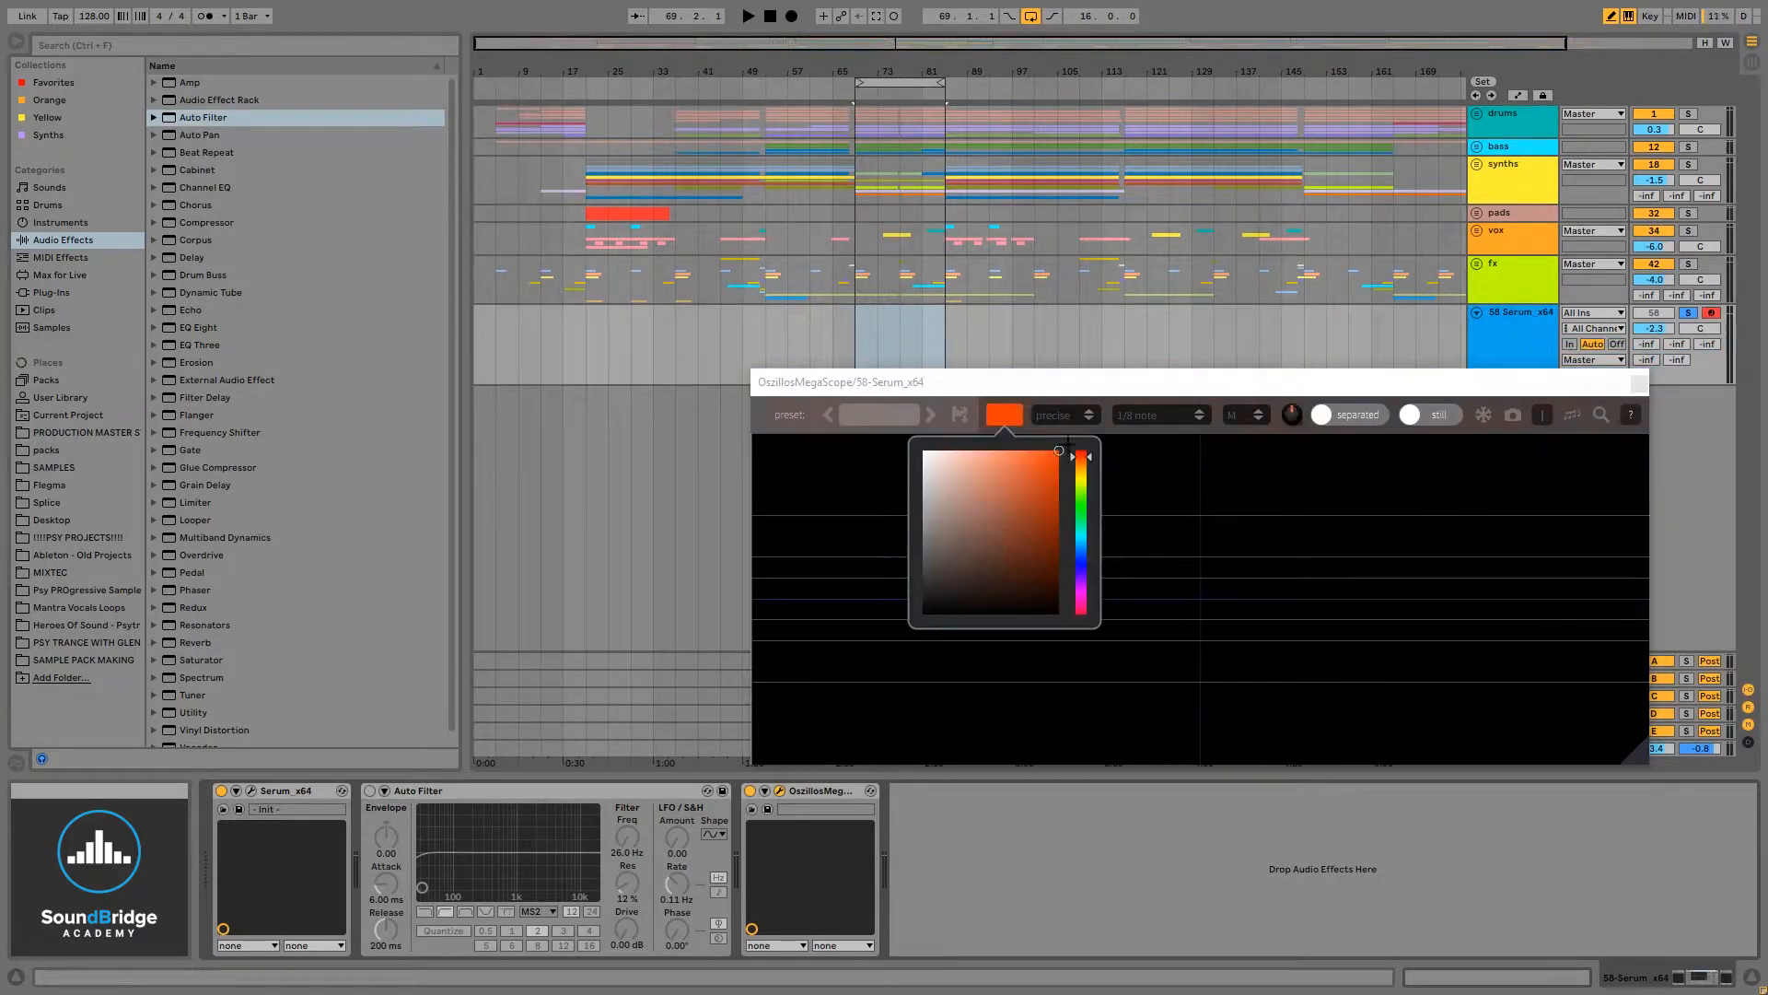
pyautogui.moveTo(1083, 495); pyautogui.dragTo(1085, 483)
pyautogui.click(1141, 473)
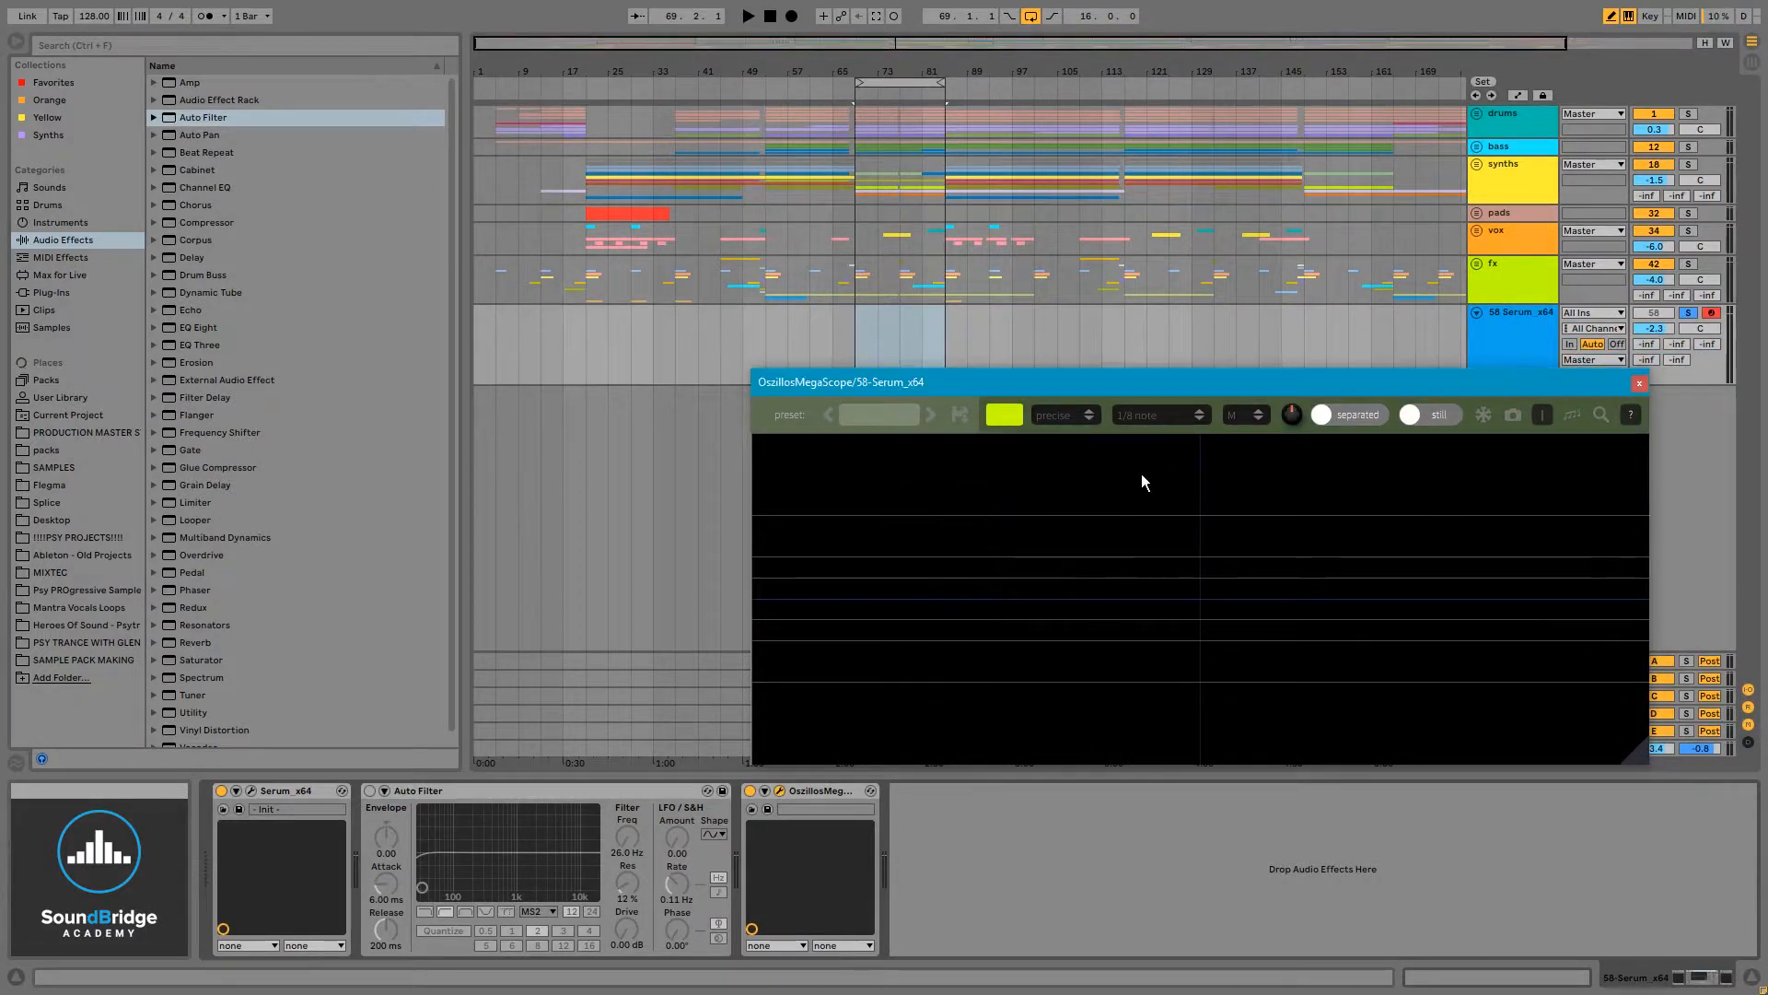
pyautogui.moveTo(1302, 387); pyautogui.dragTo(1129, 381)
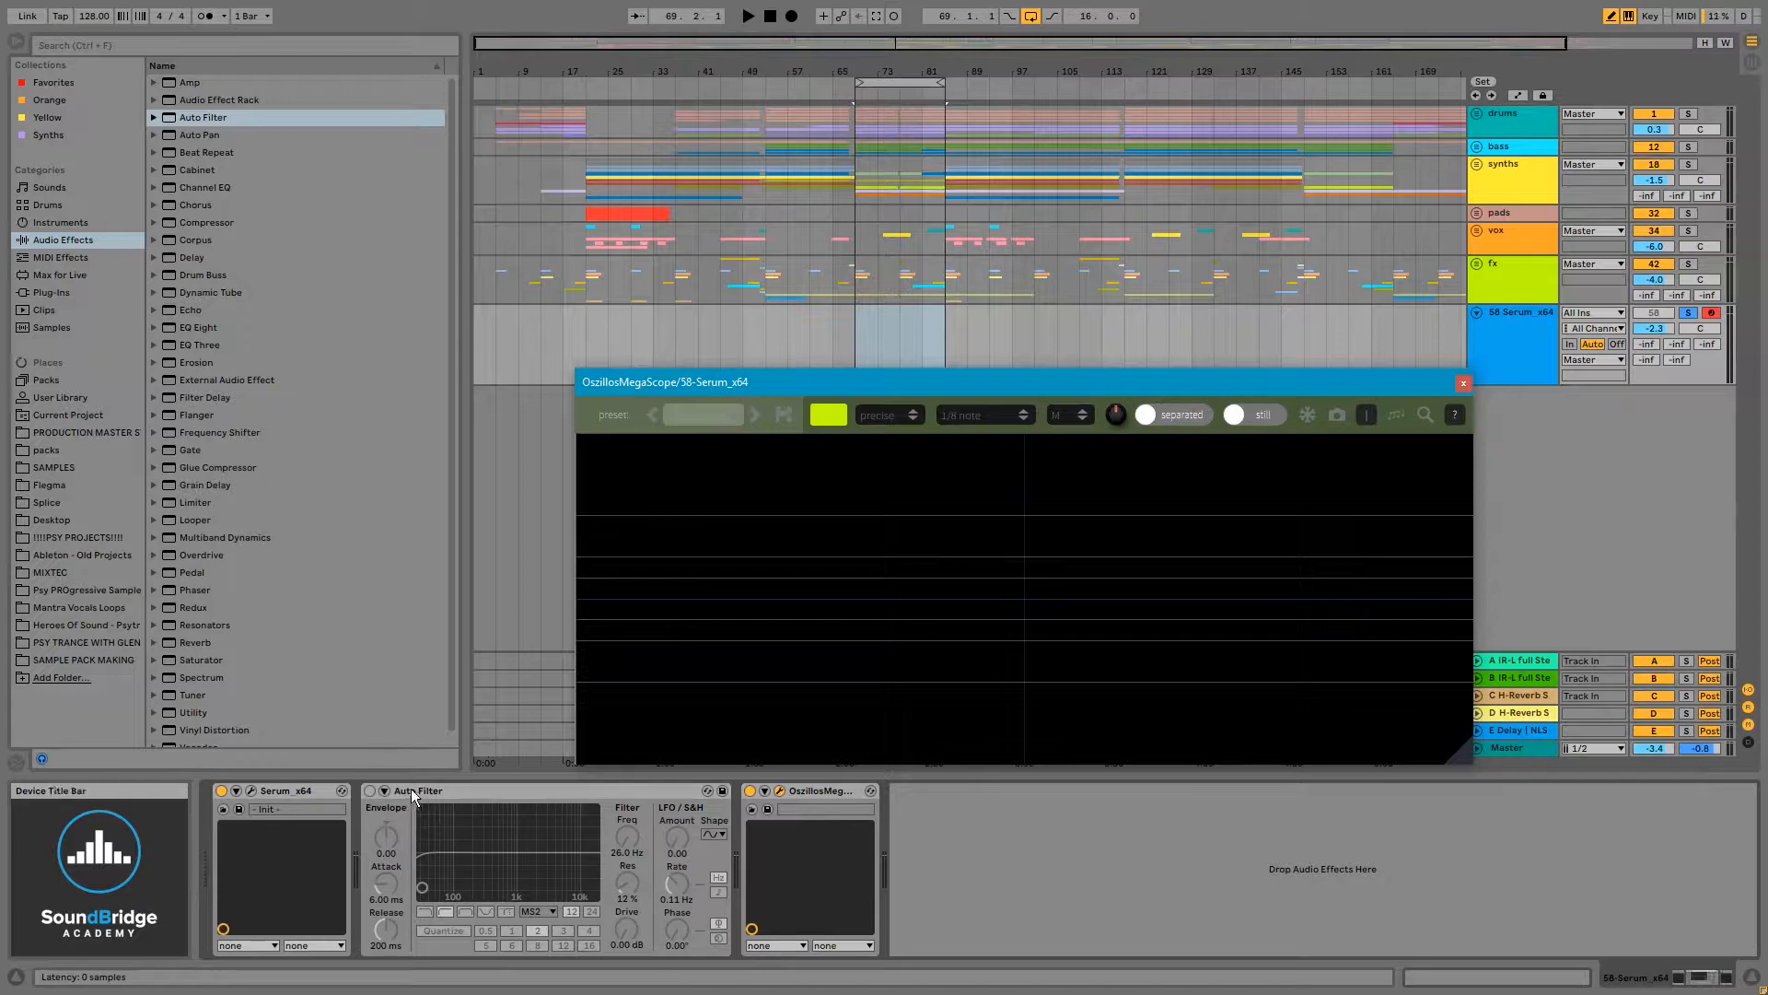
# - Start playback and switch the Auto Filter on and off to compare the waveform, leaving it on
pyautogui.press('f')
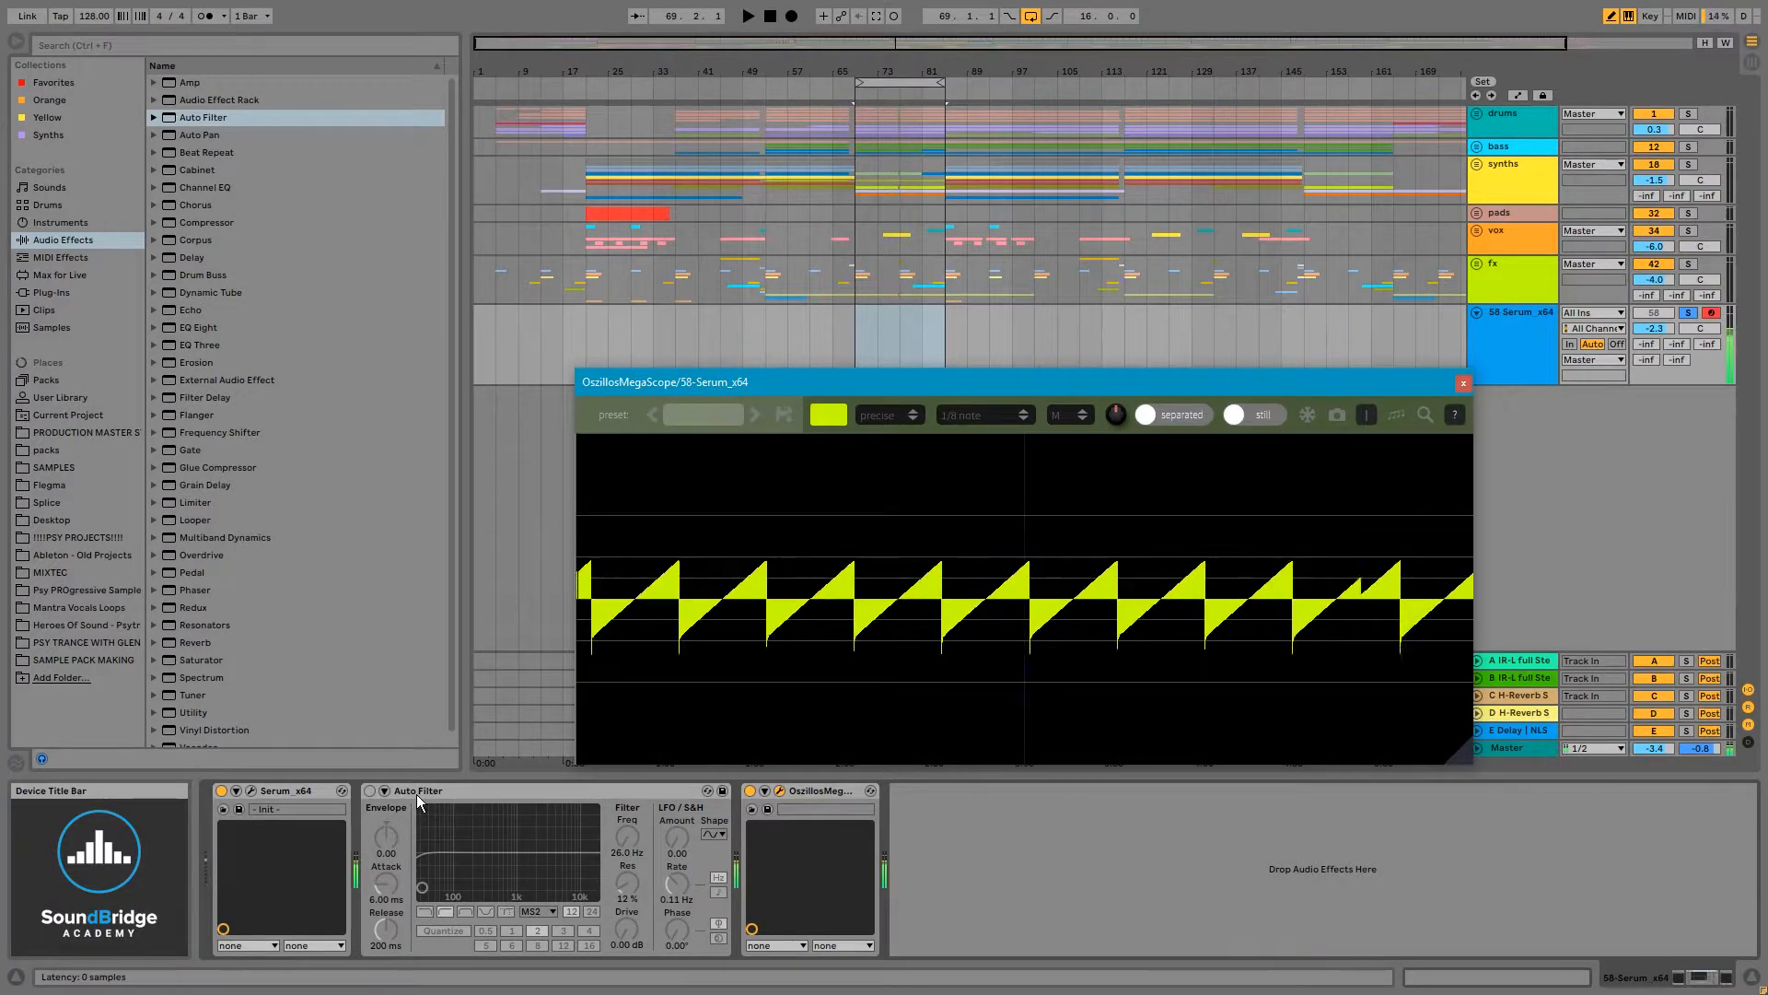
pyautogui.click(368, 790)
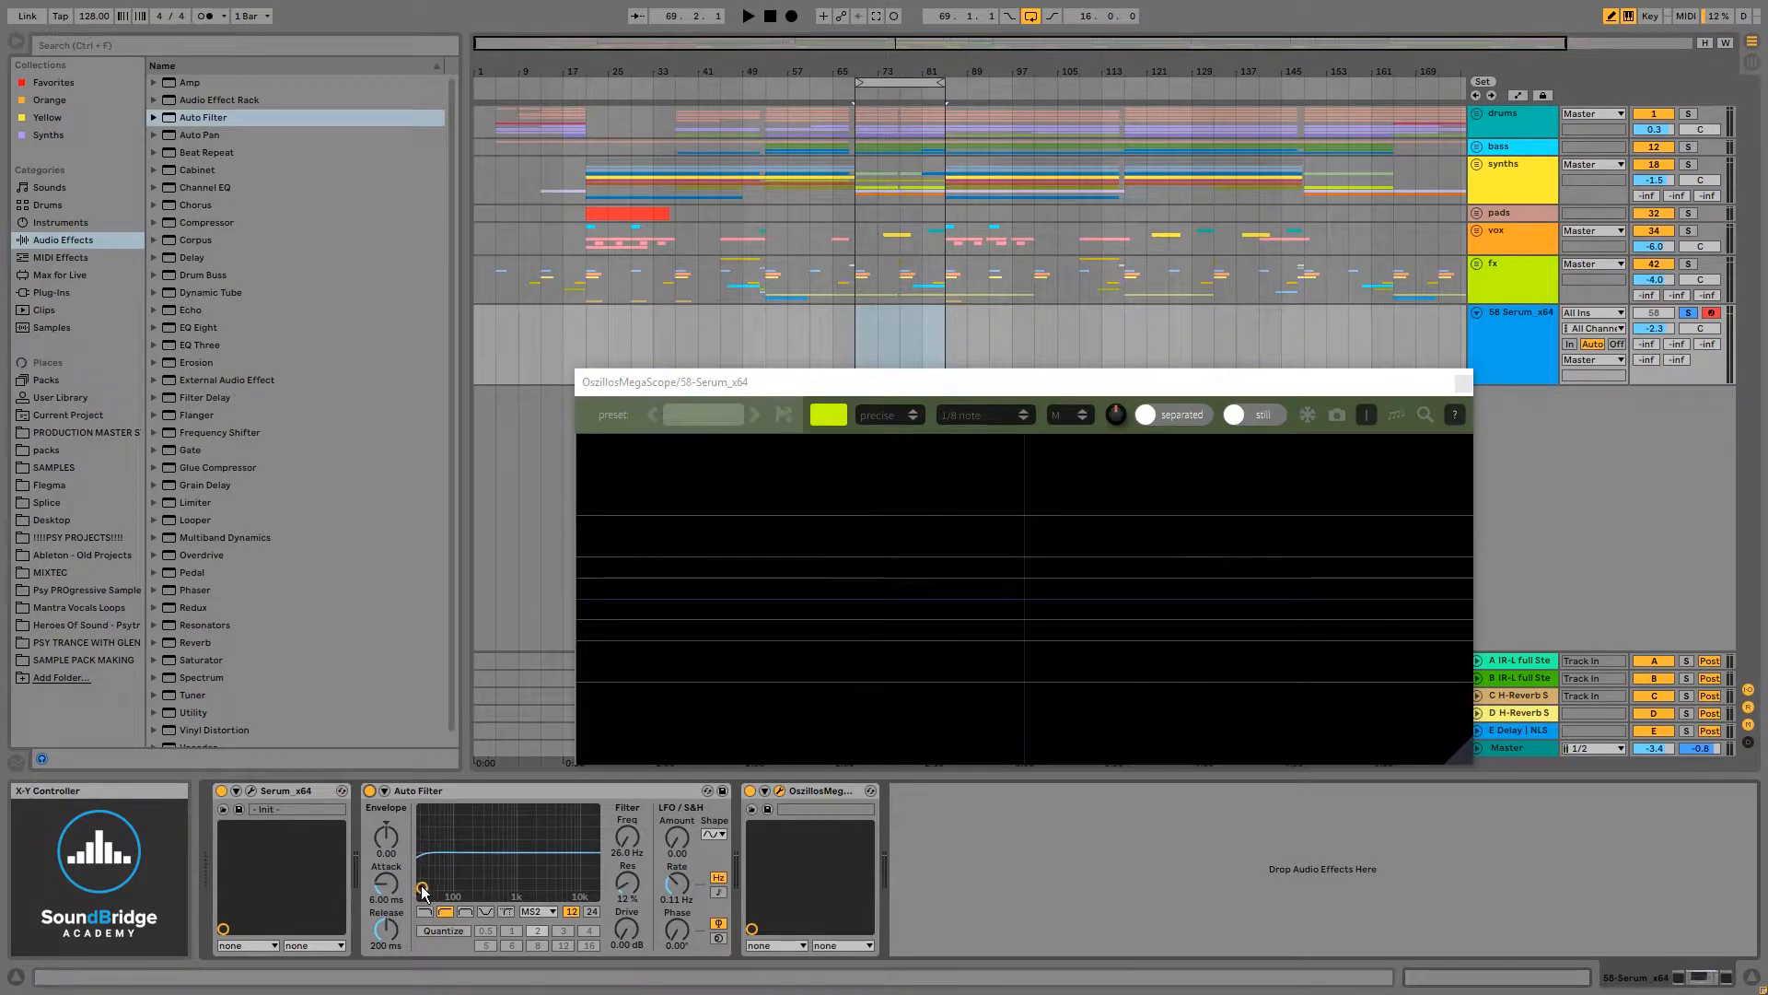
pyautogui.moveTo(422, 887); pyautogui.dragTo(421, 889)
pyautogui.click(370, 791)
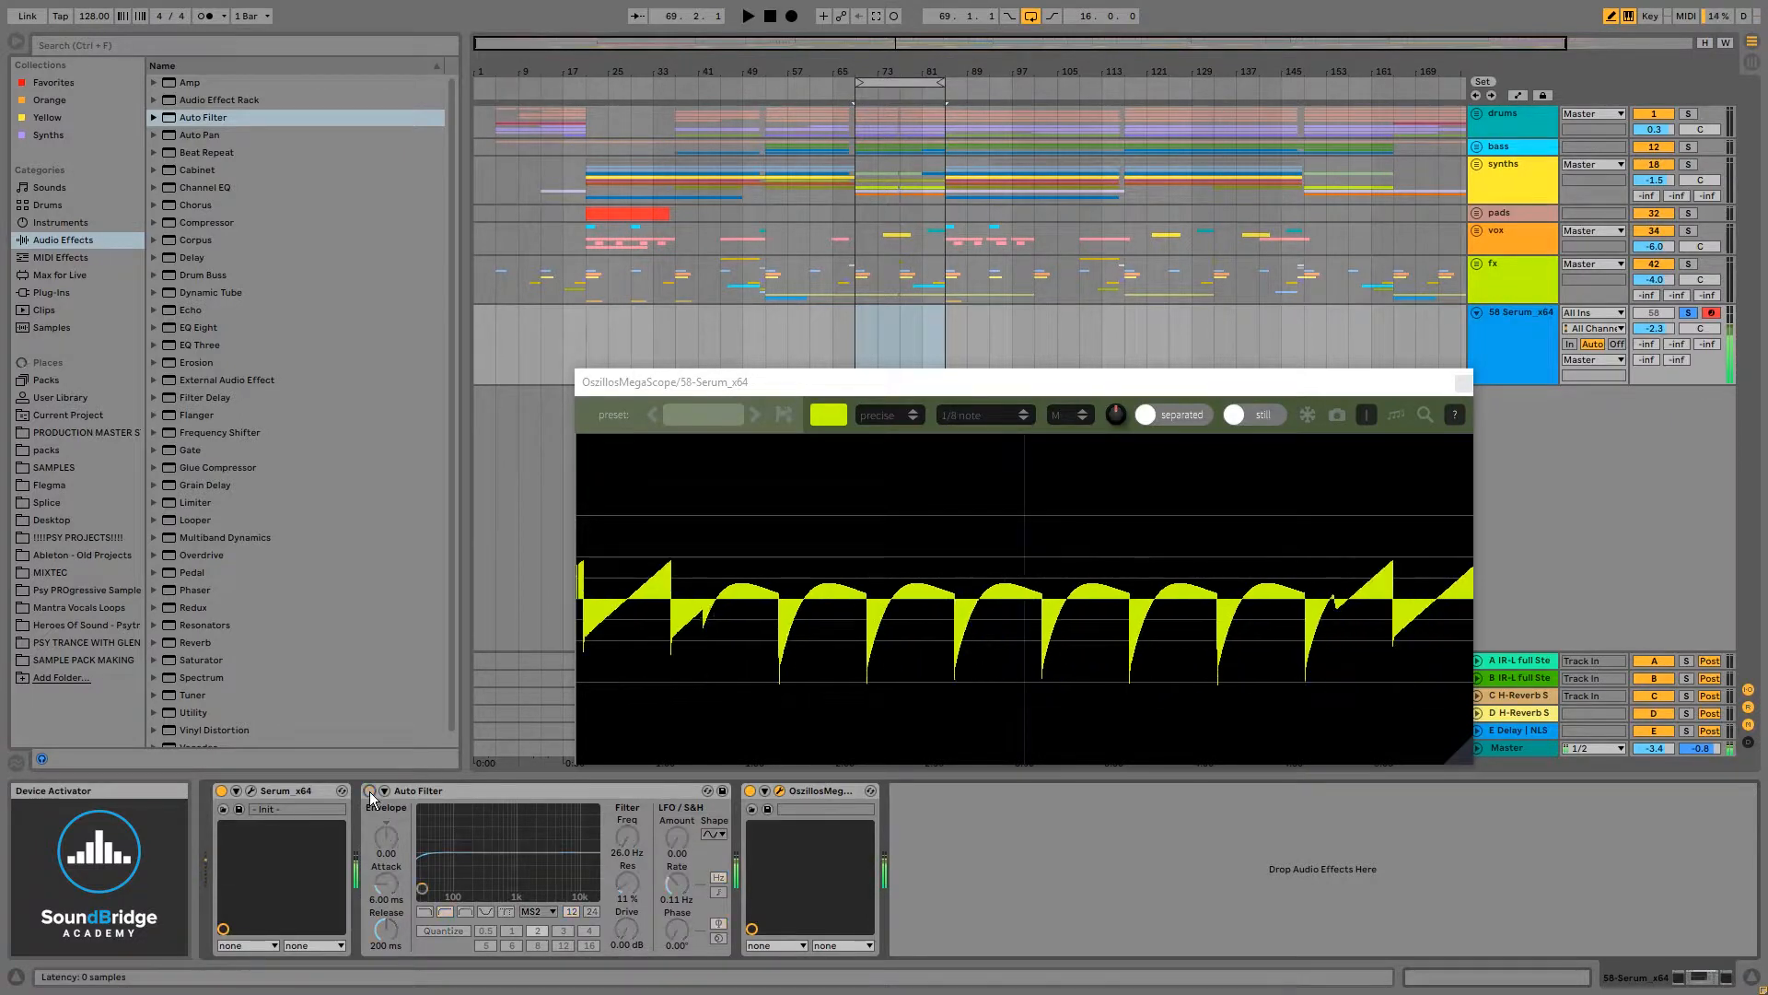
pyautogui.click(371, 792)
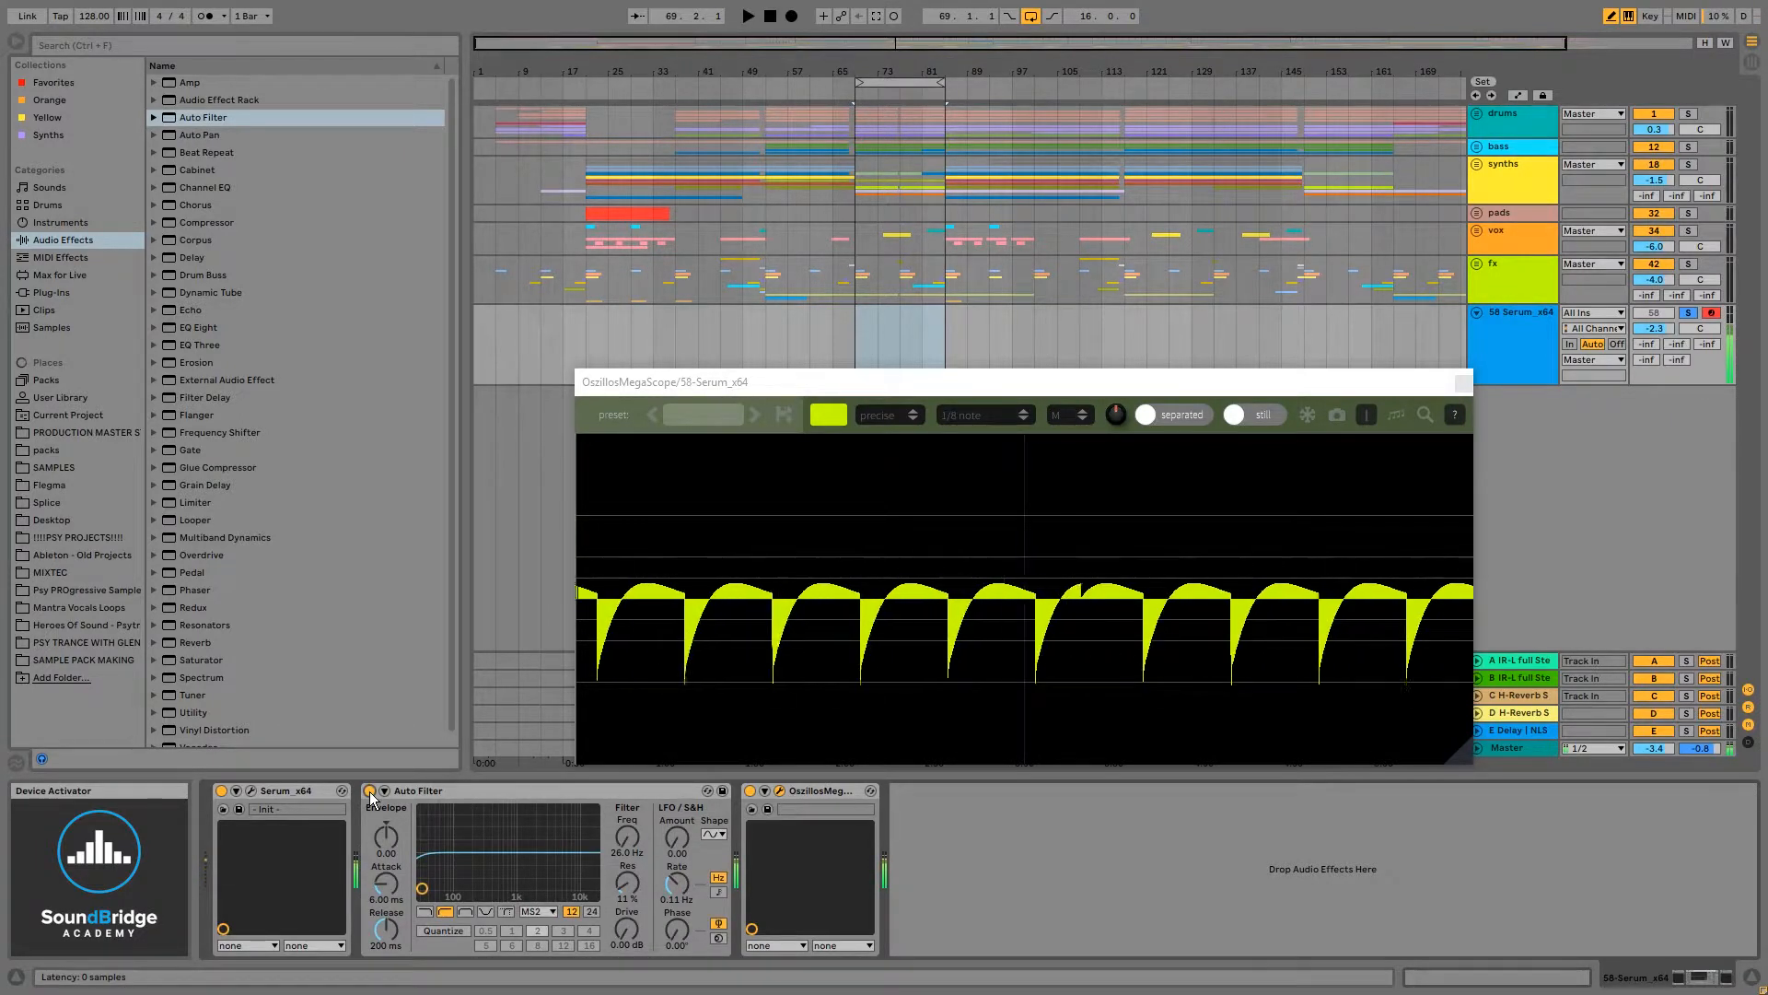
pyautogui.click(369, 791)
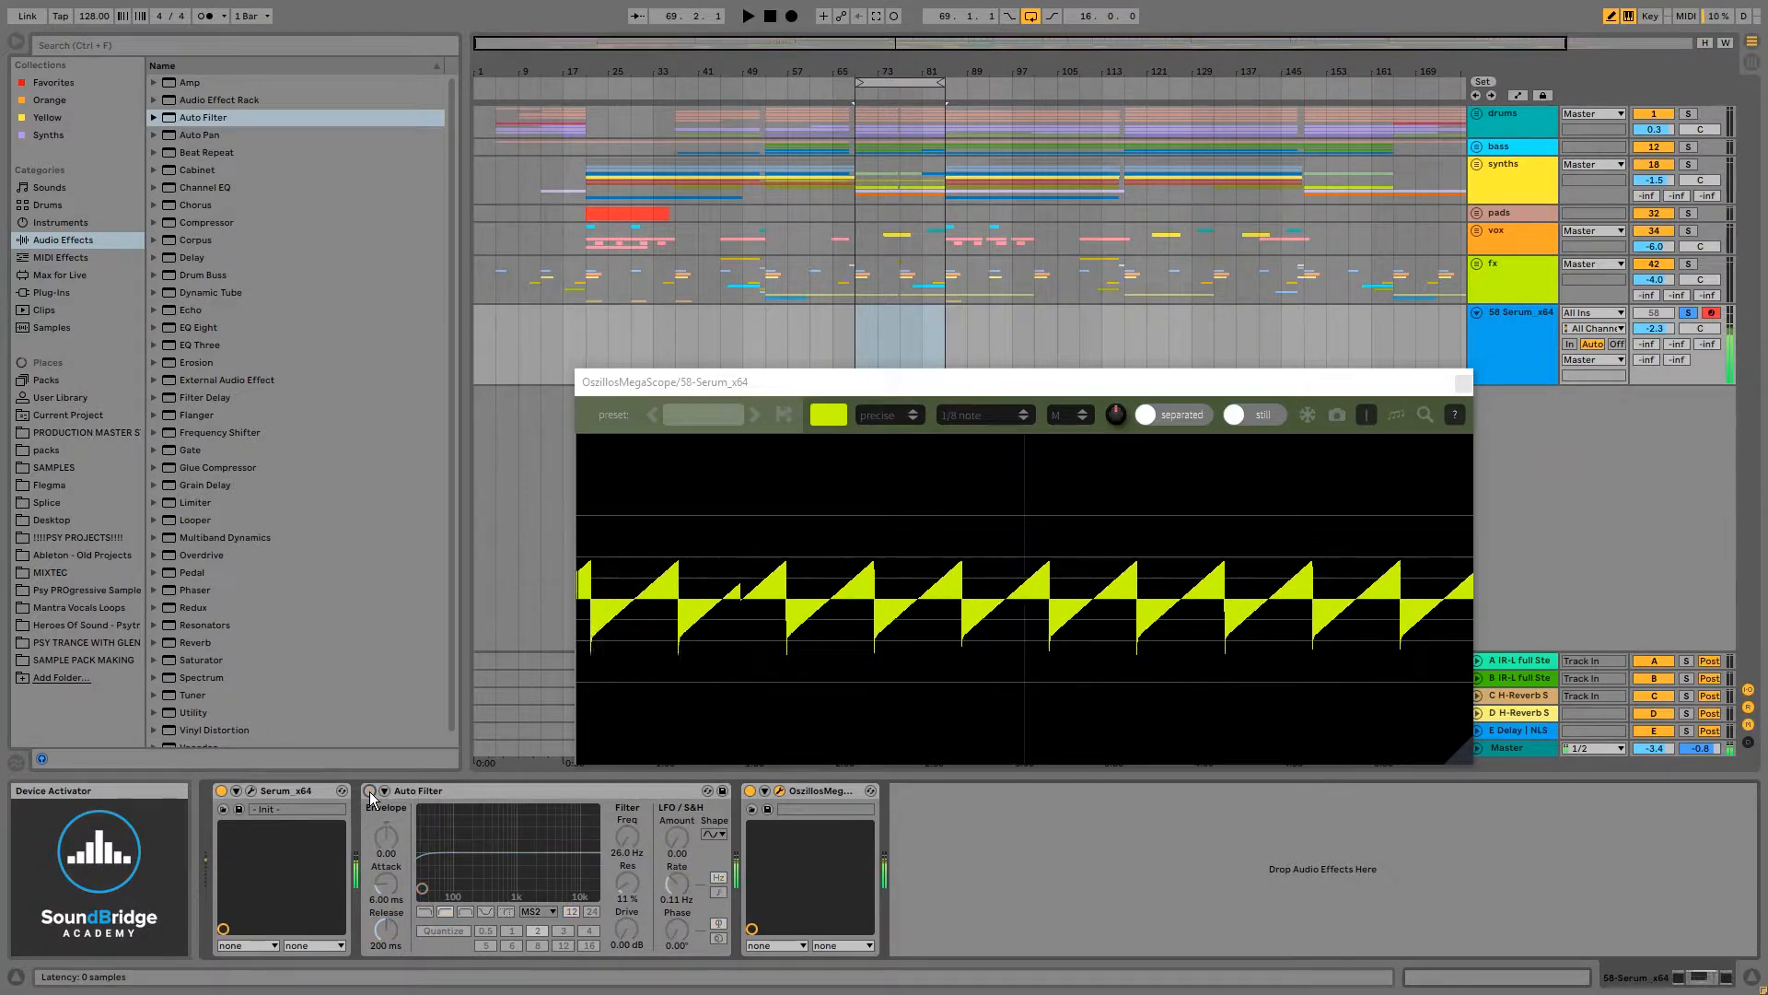
pyautogui.click(369, 792)
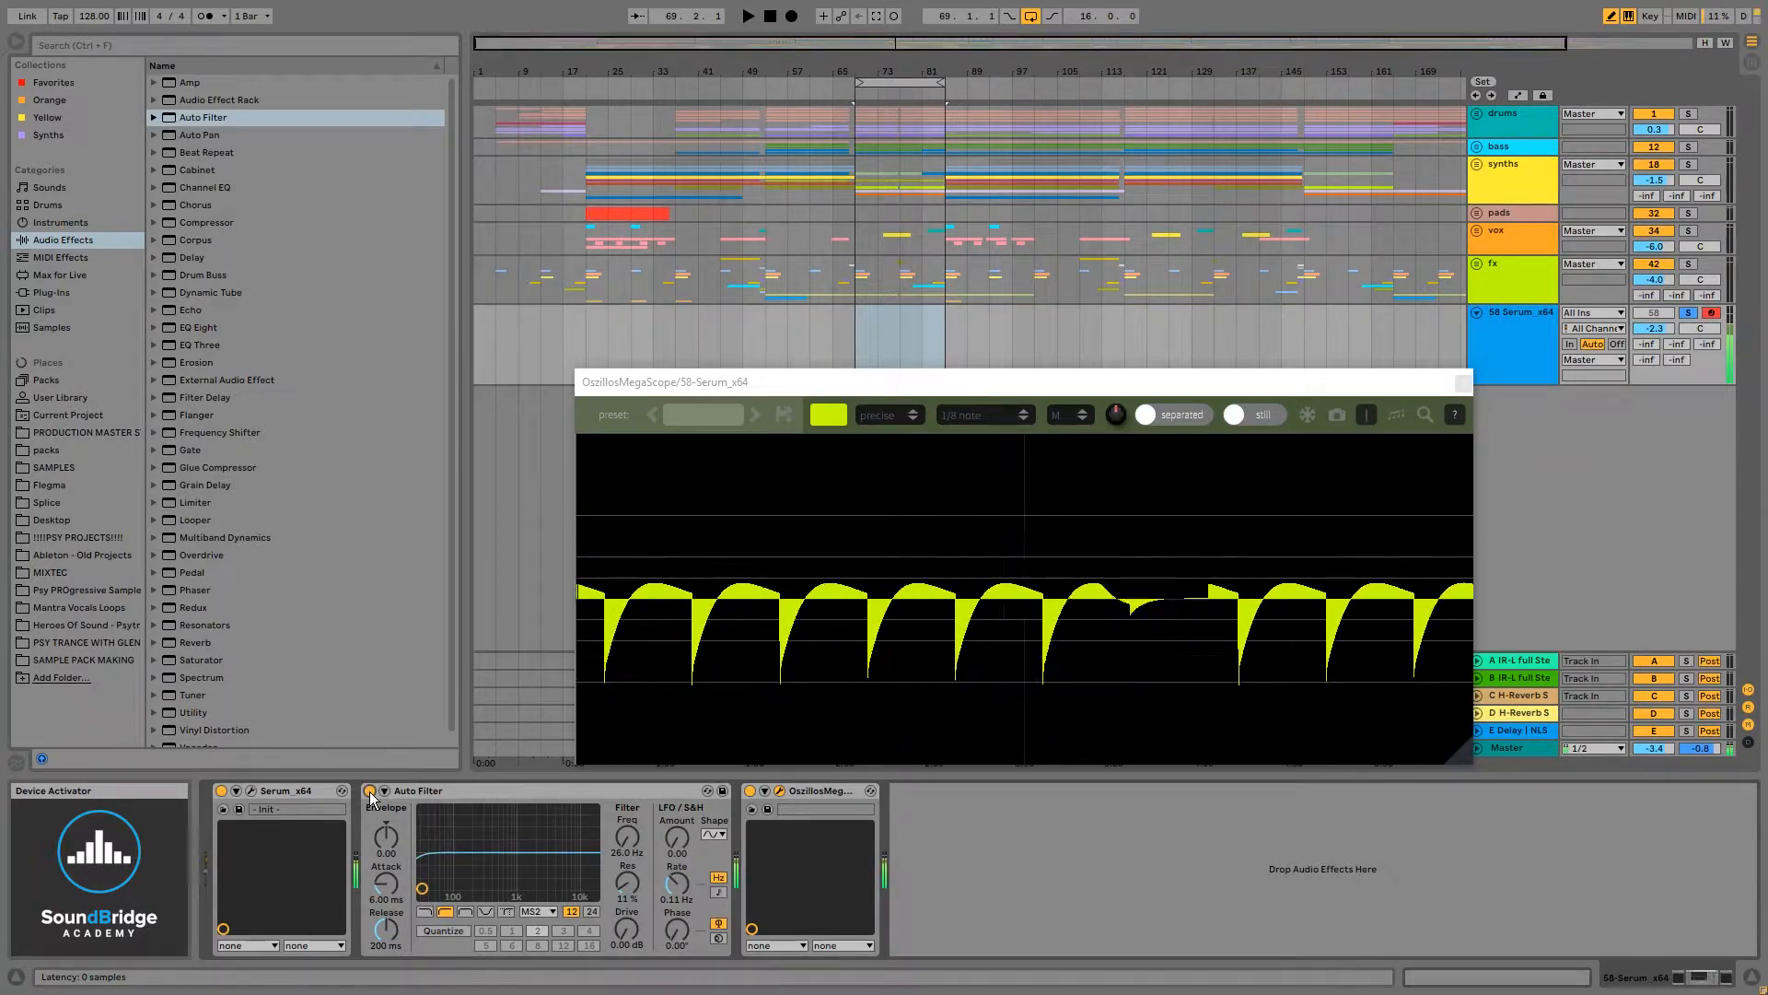
# - Set the Auto Filter's slope to 24 dB
pyautogui.click(471, 792)
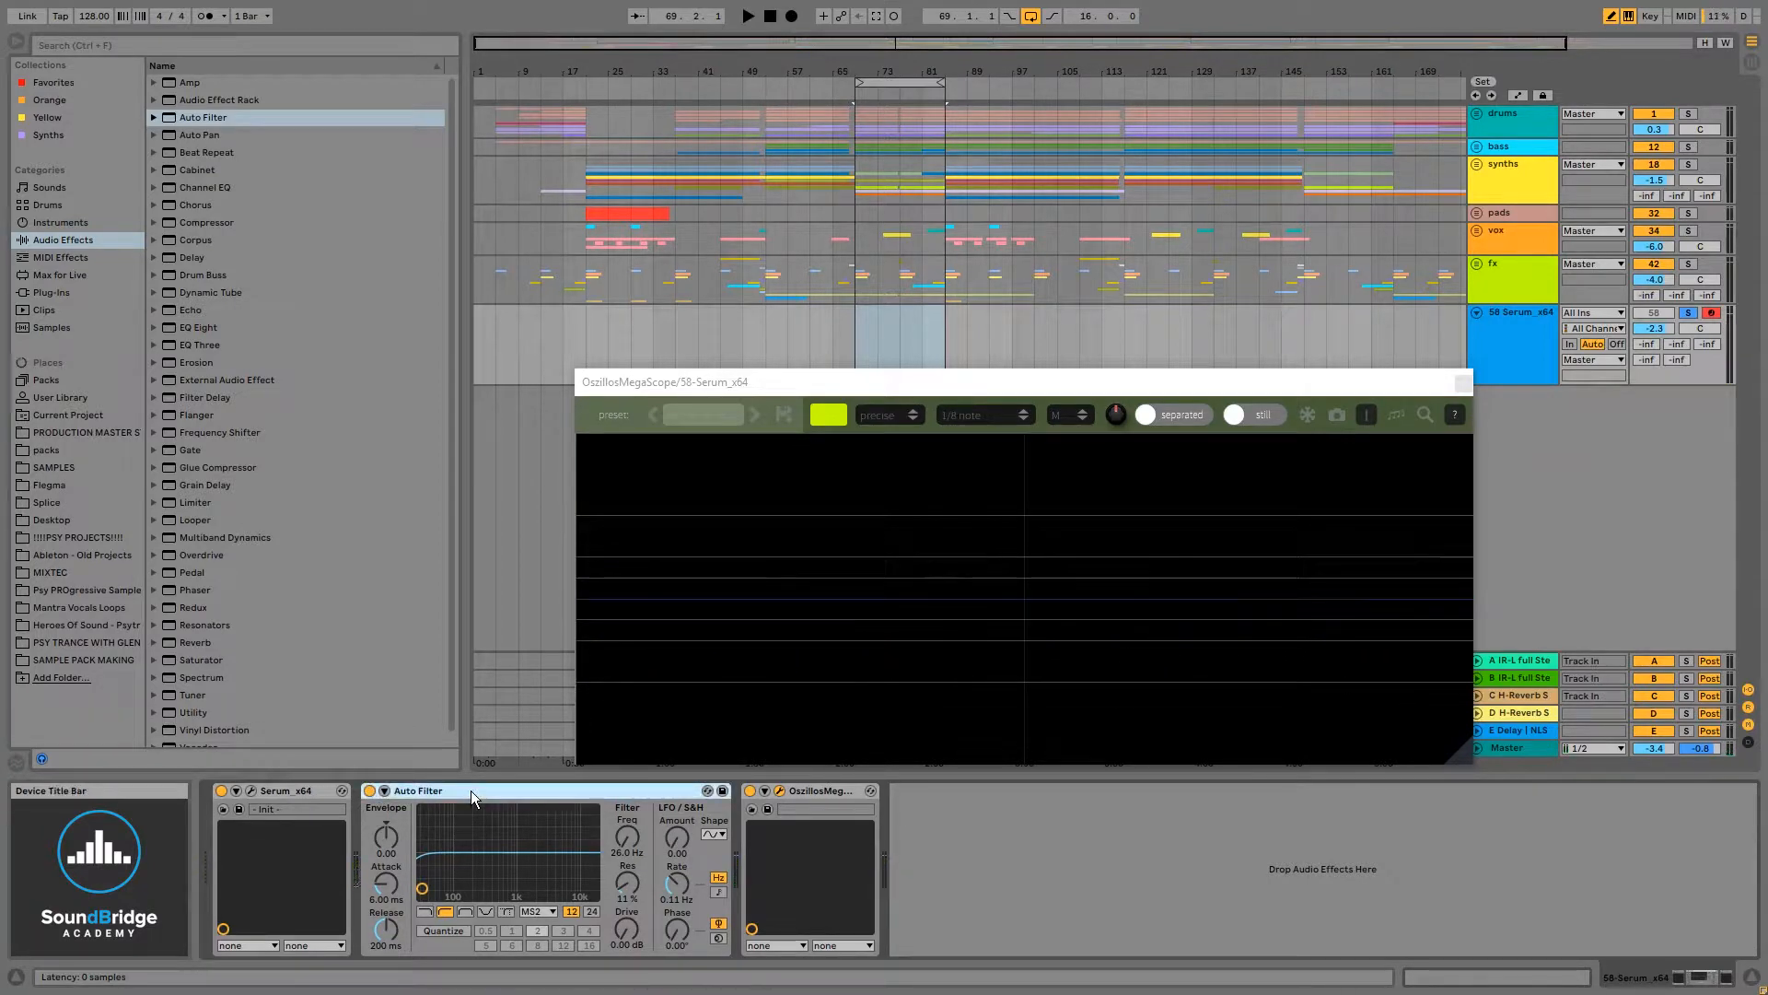
pyautogui.moveTo(627, 838); pyautogui.dragTo(627, 837)
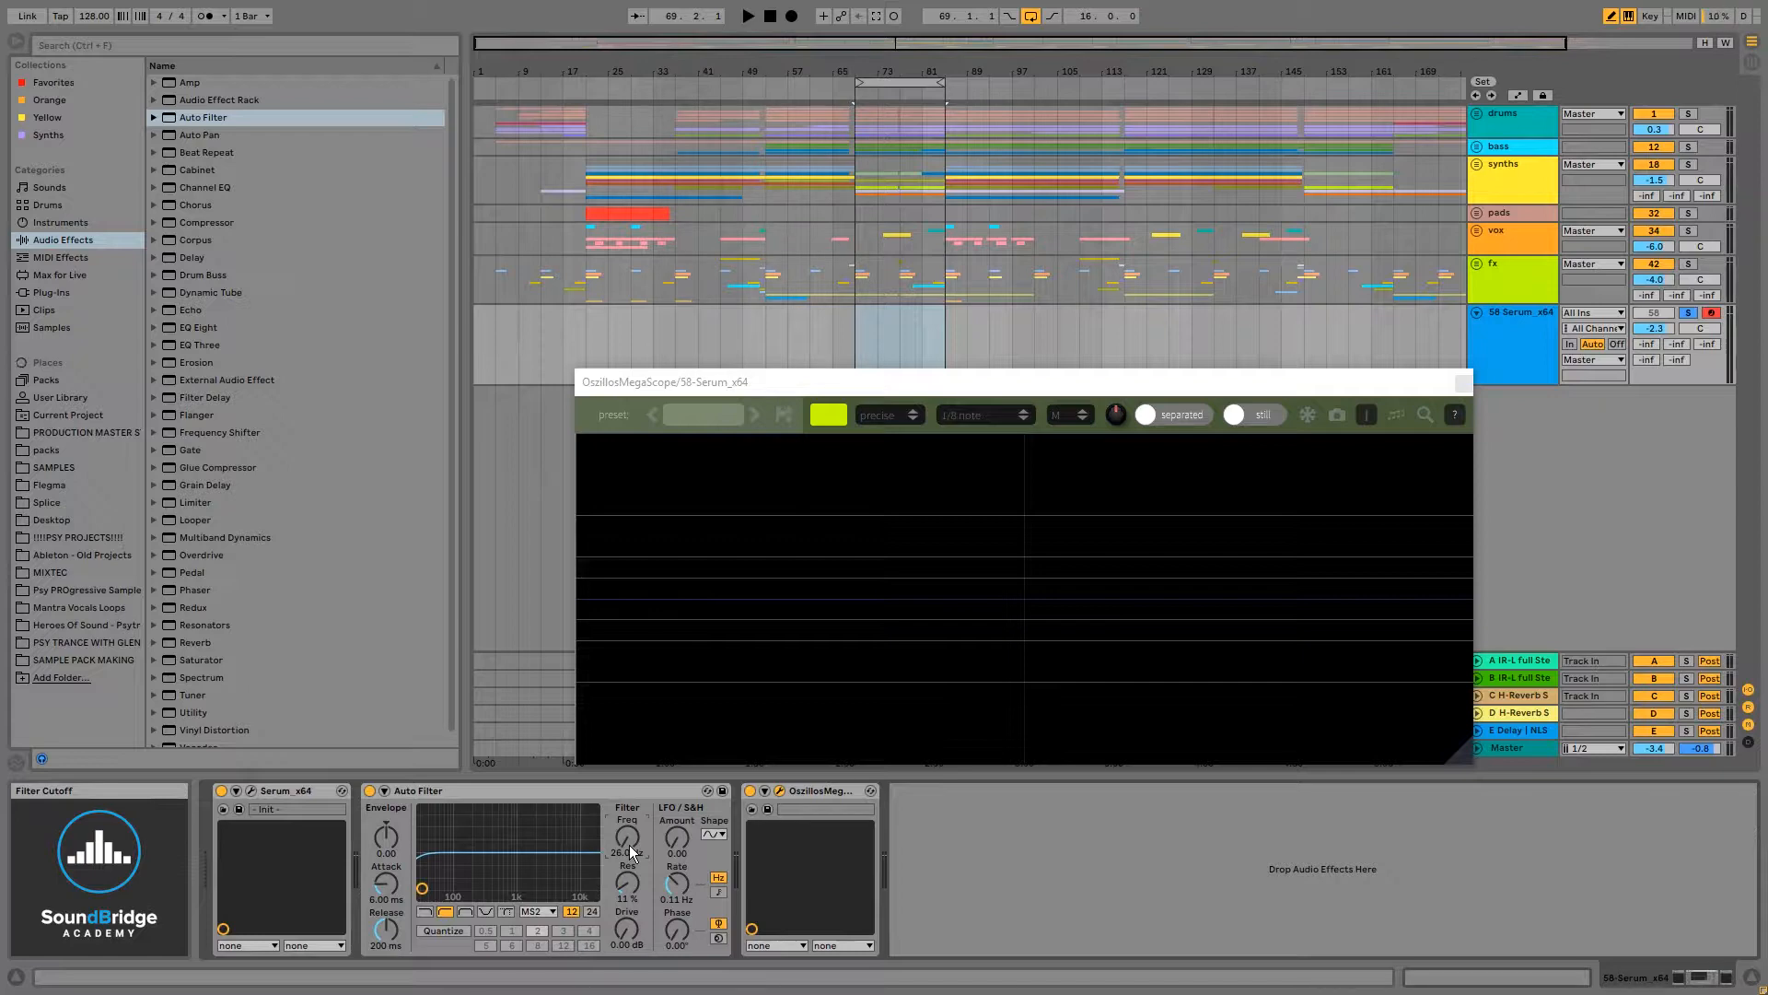
pyautogui.click(571, 911)
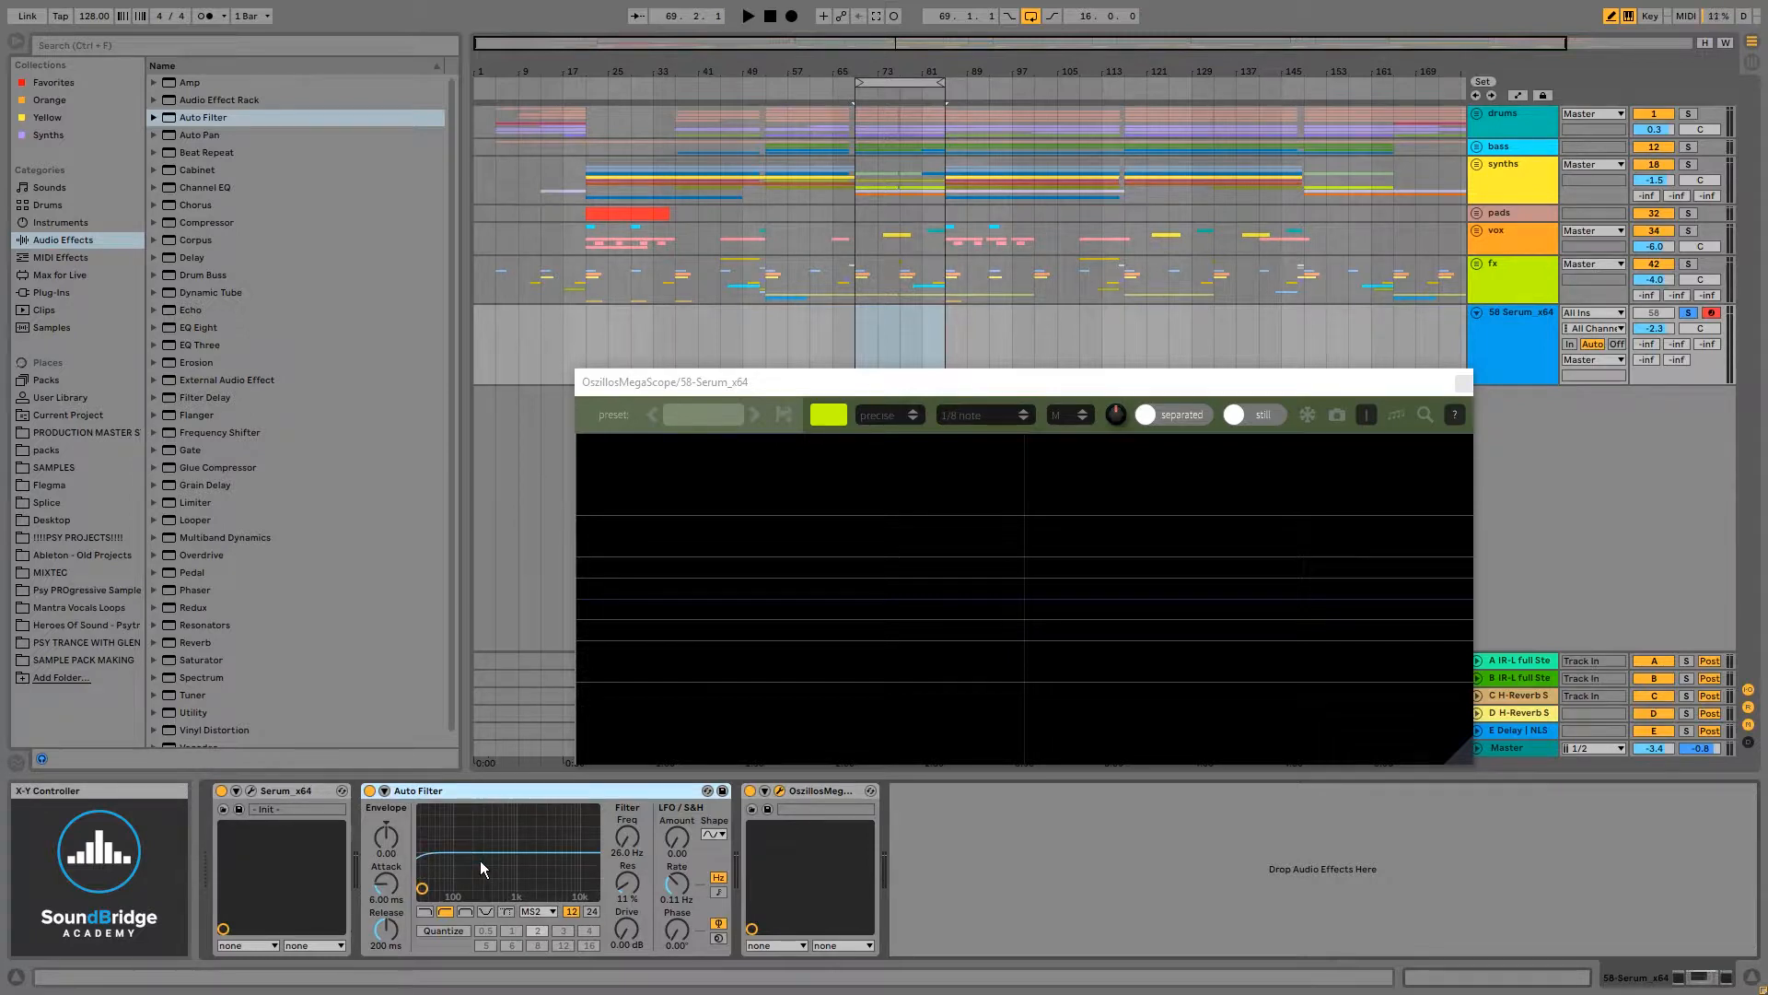
pyautogui.click(592, 911)
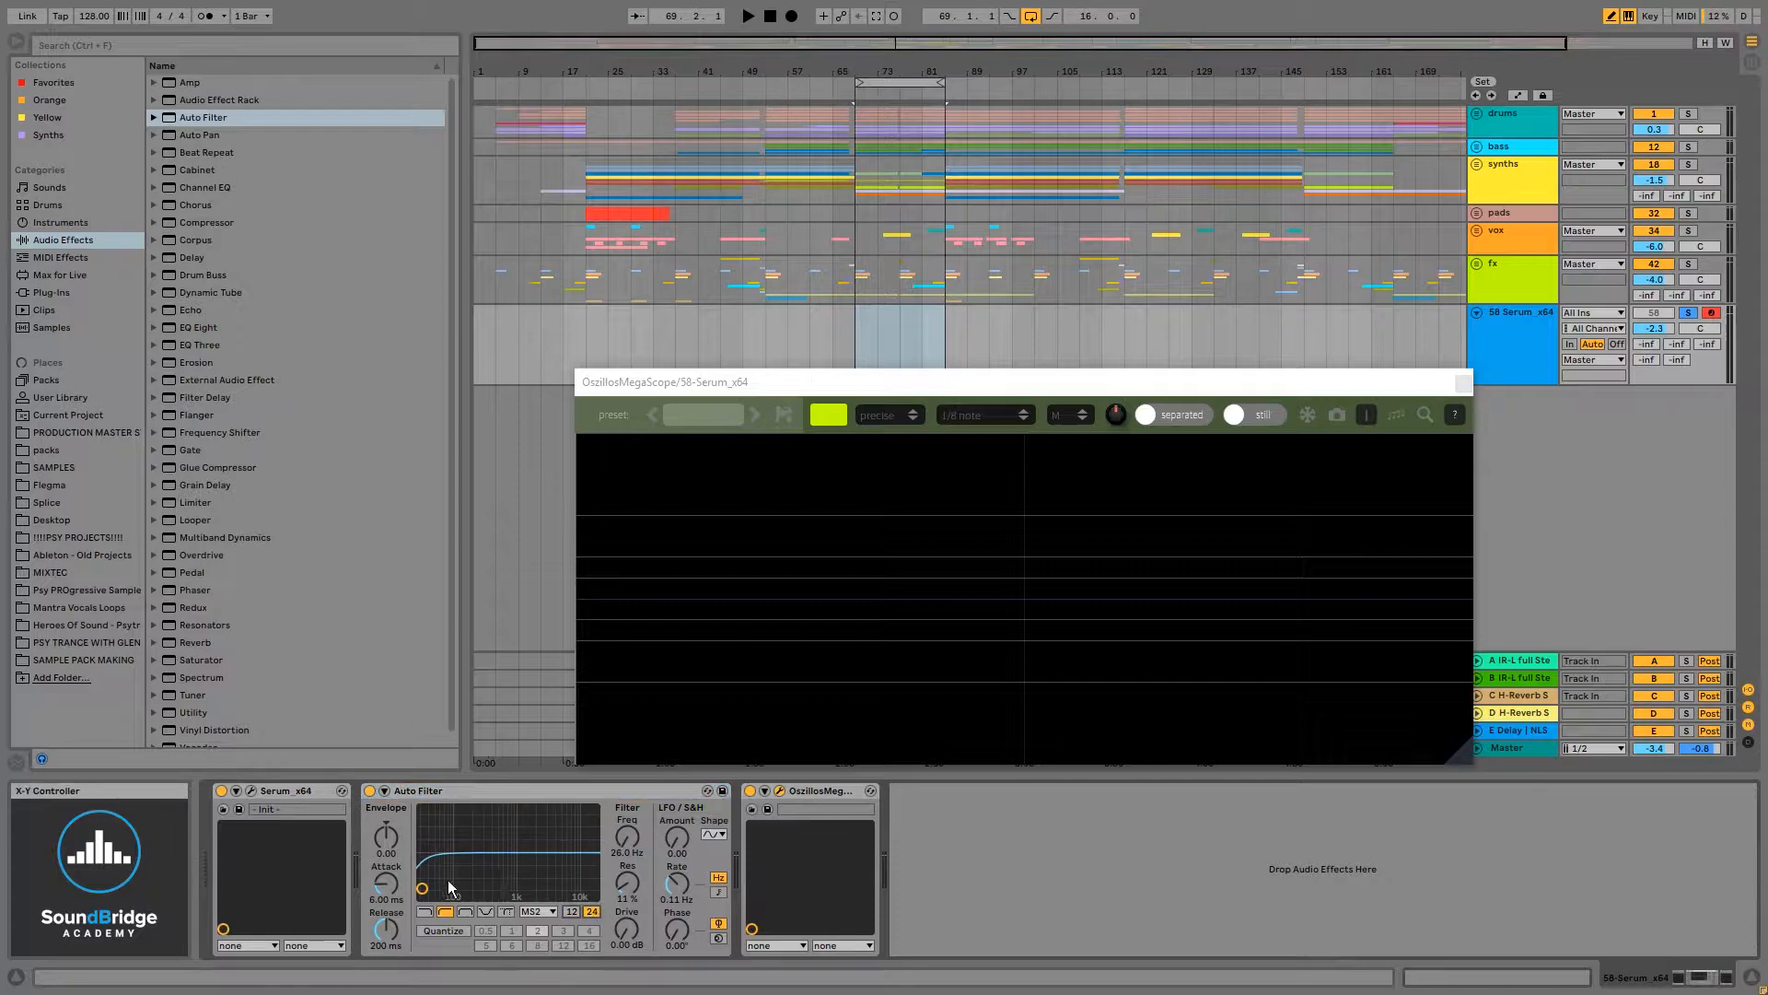
pyautogui.moveTo(423, 888); pyautogui.dragTo(425, 885)
# - Compare the filtered sound by toggling the Auto Filter on and off during playback
pyautogui.press('f')
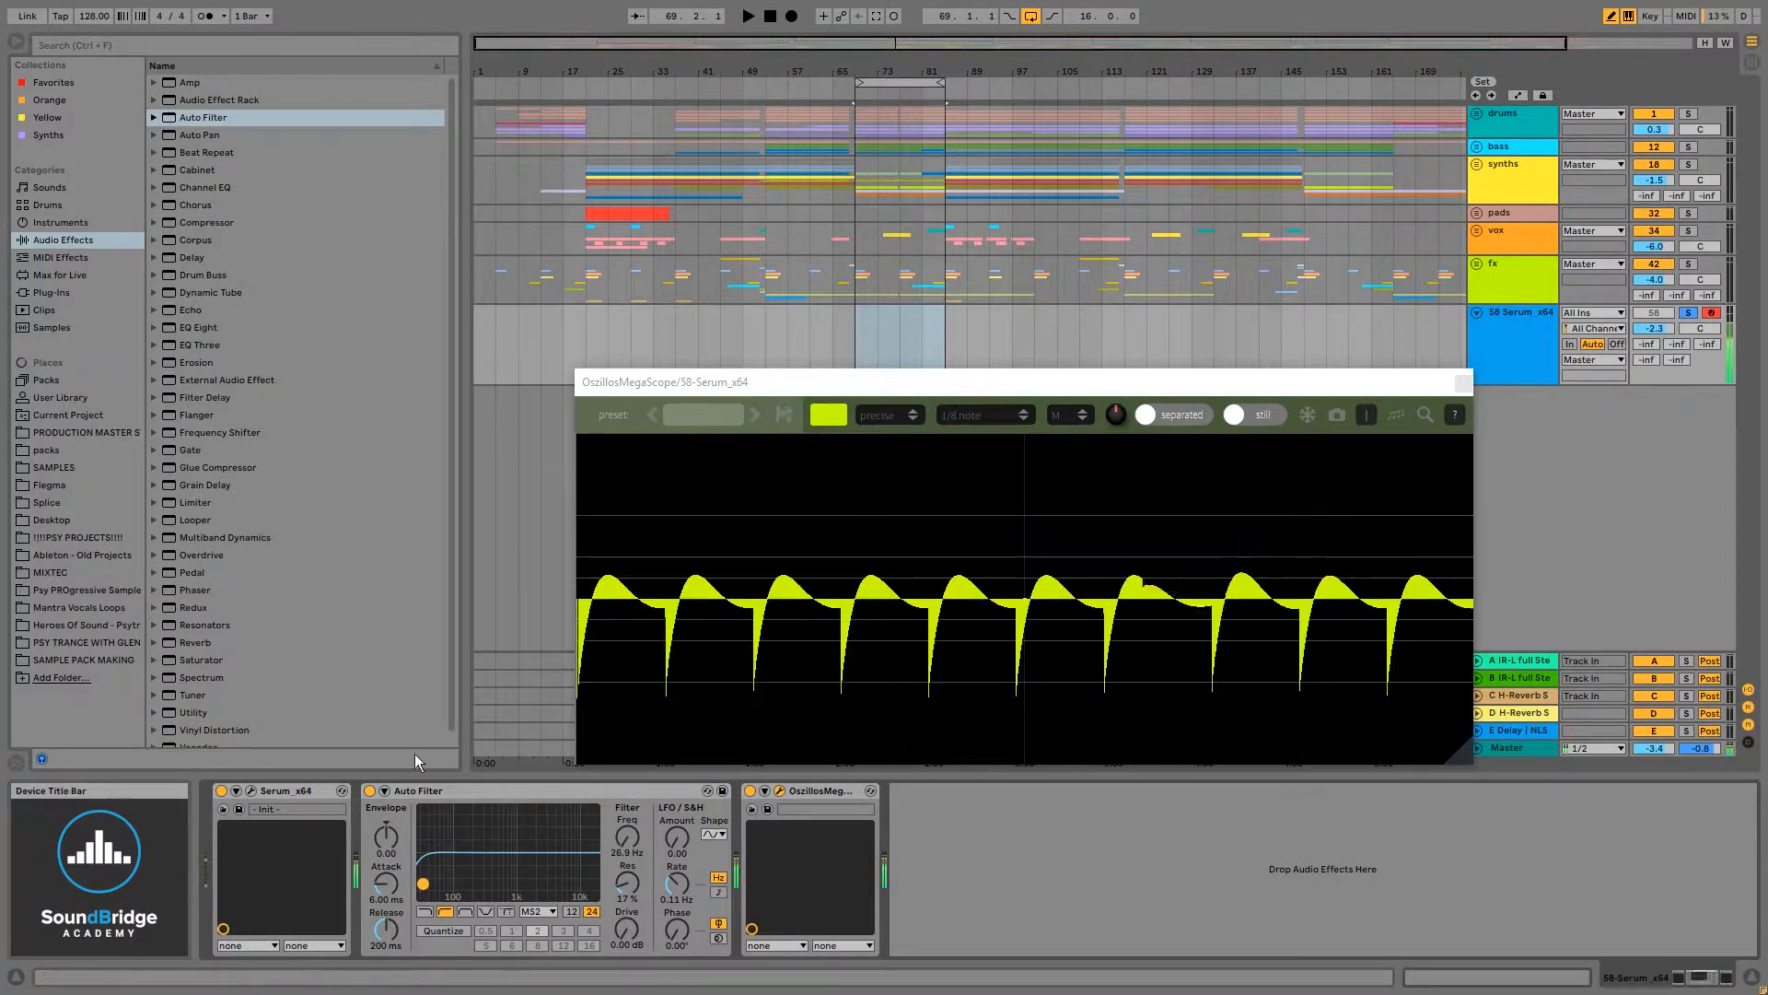
pyautogui.click(370, 791)
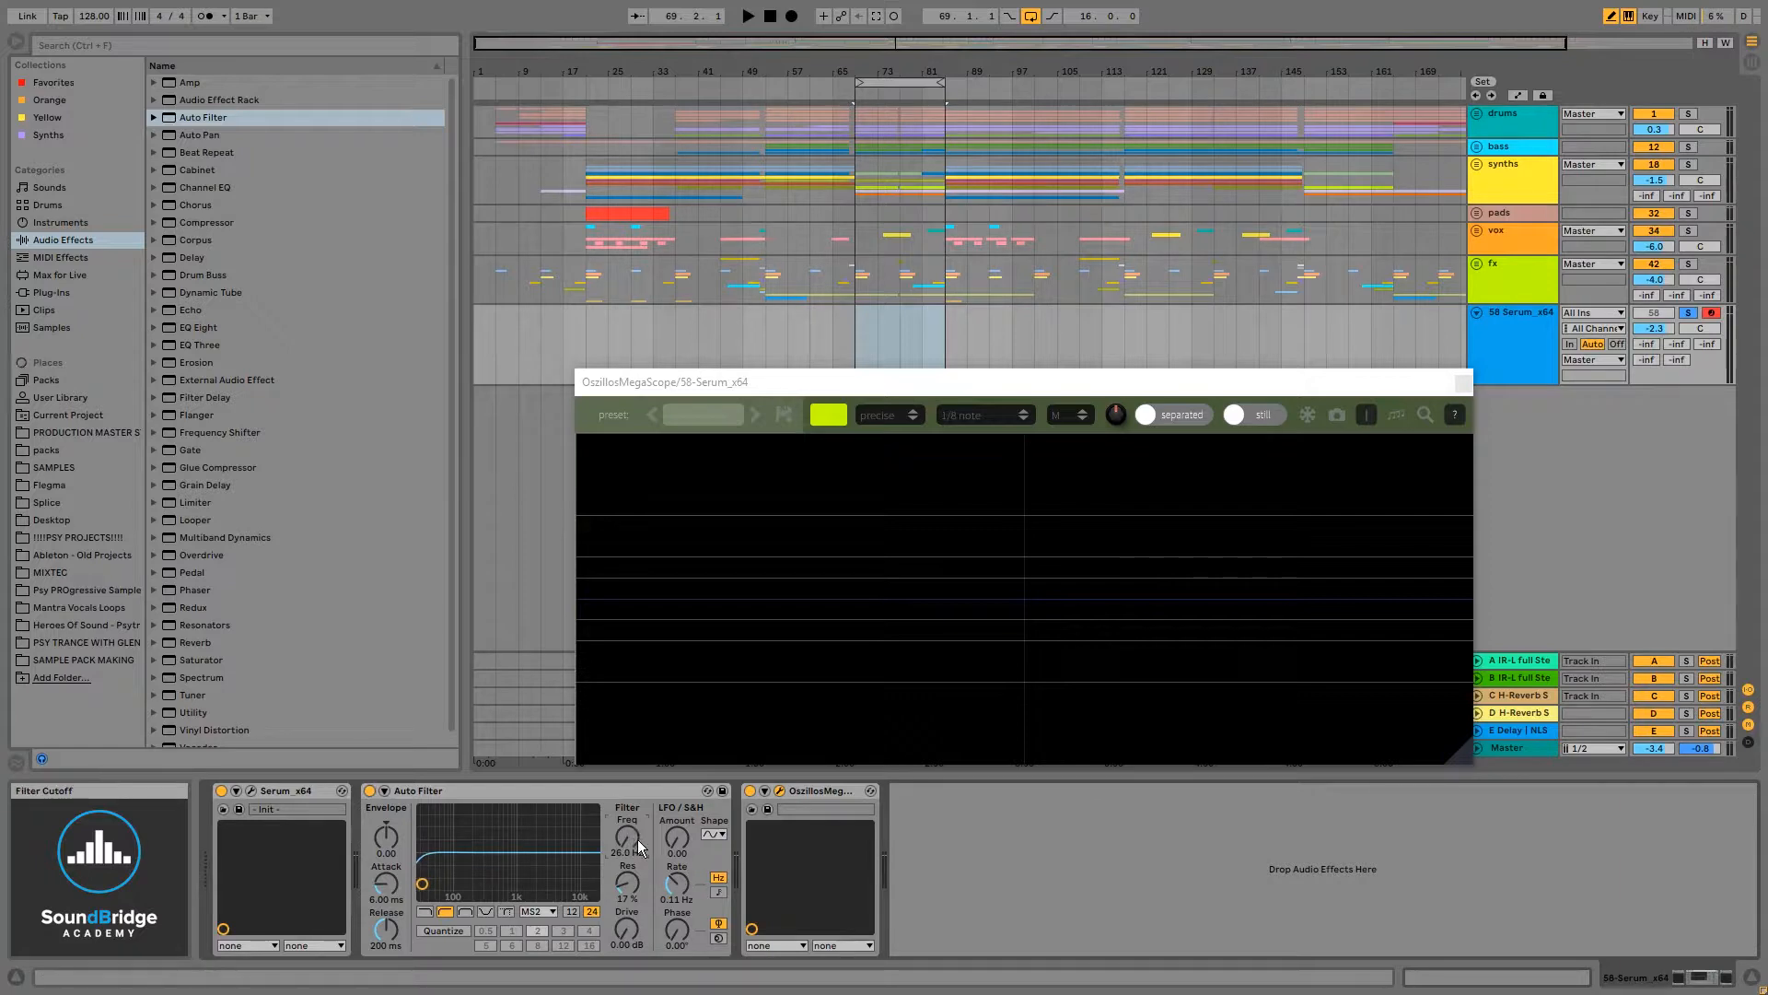
pyautogui.moveTo(638, 840)
pyautogui.mouseDown()
pyautogui.moveTo(638, 787)
pyautogui.moveTo(638, 852)
pyautogui.mouseUp()
pyautogui.click(511, 792)
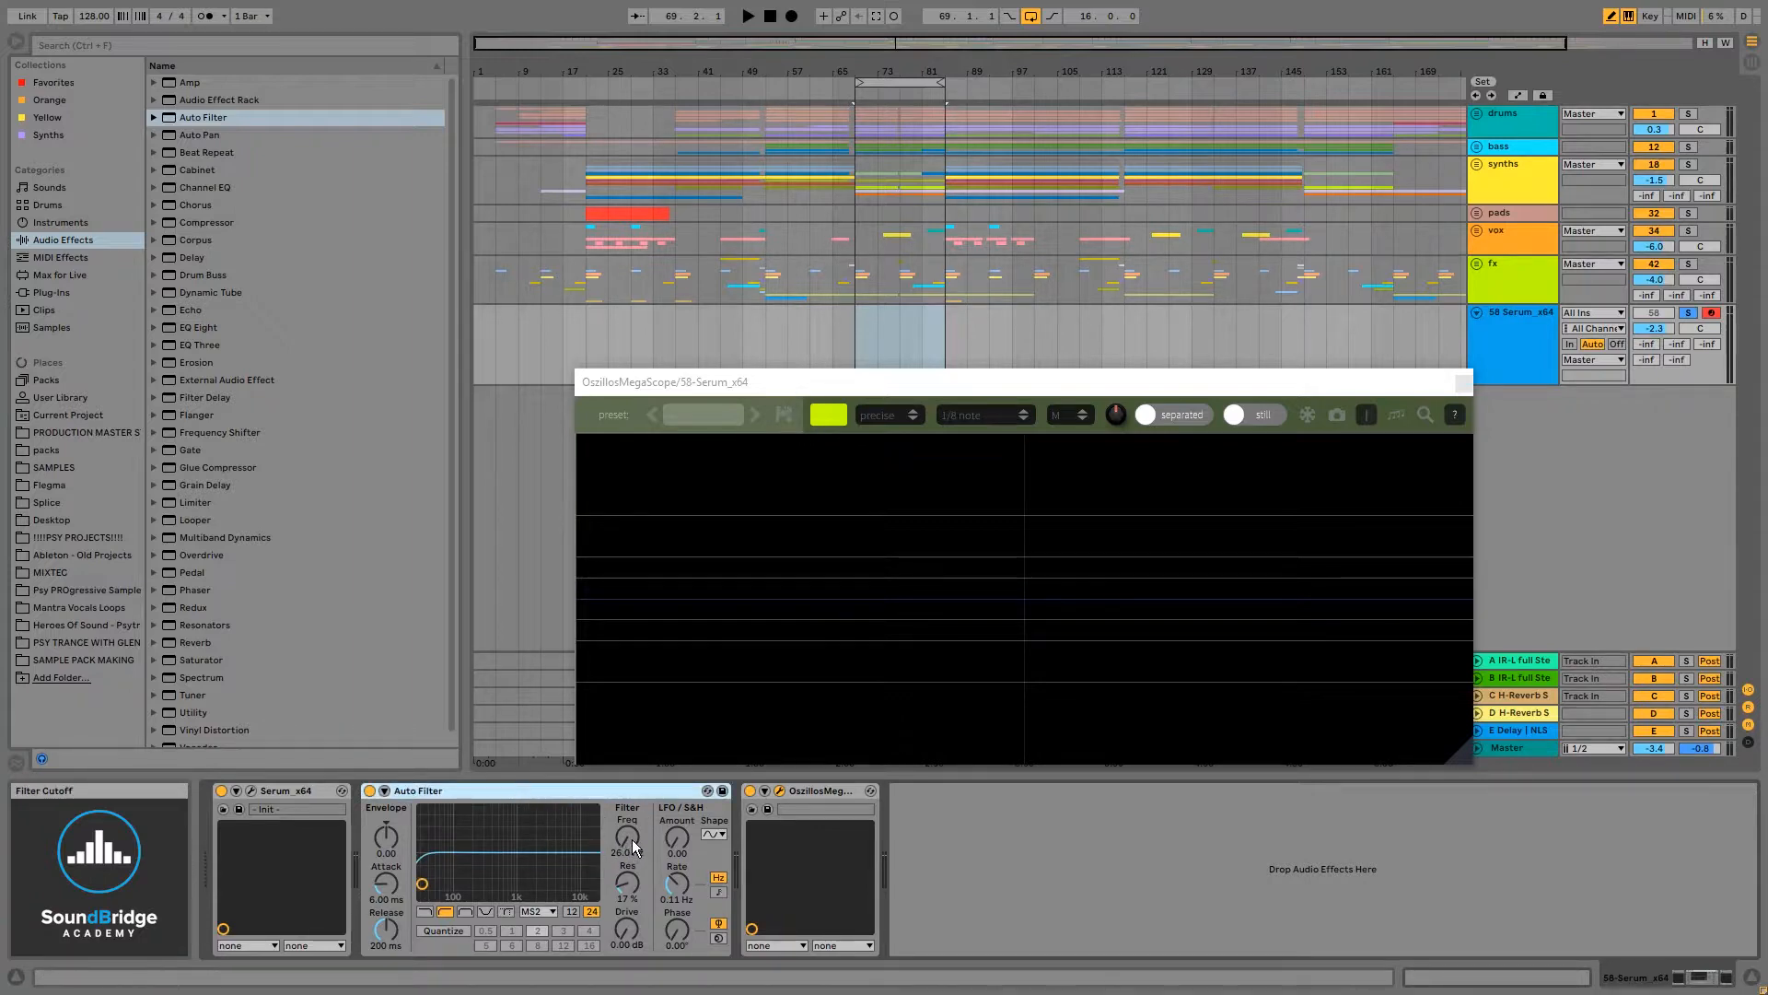
pyautogui.moveTo(631, 837)
pyautogui.mouseDown()
pyautogui.moveTo(632, 819)
pyautogui.moveTo(632, 839)
pyautogui.mouseUp()
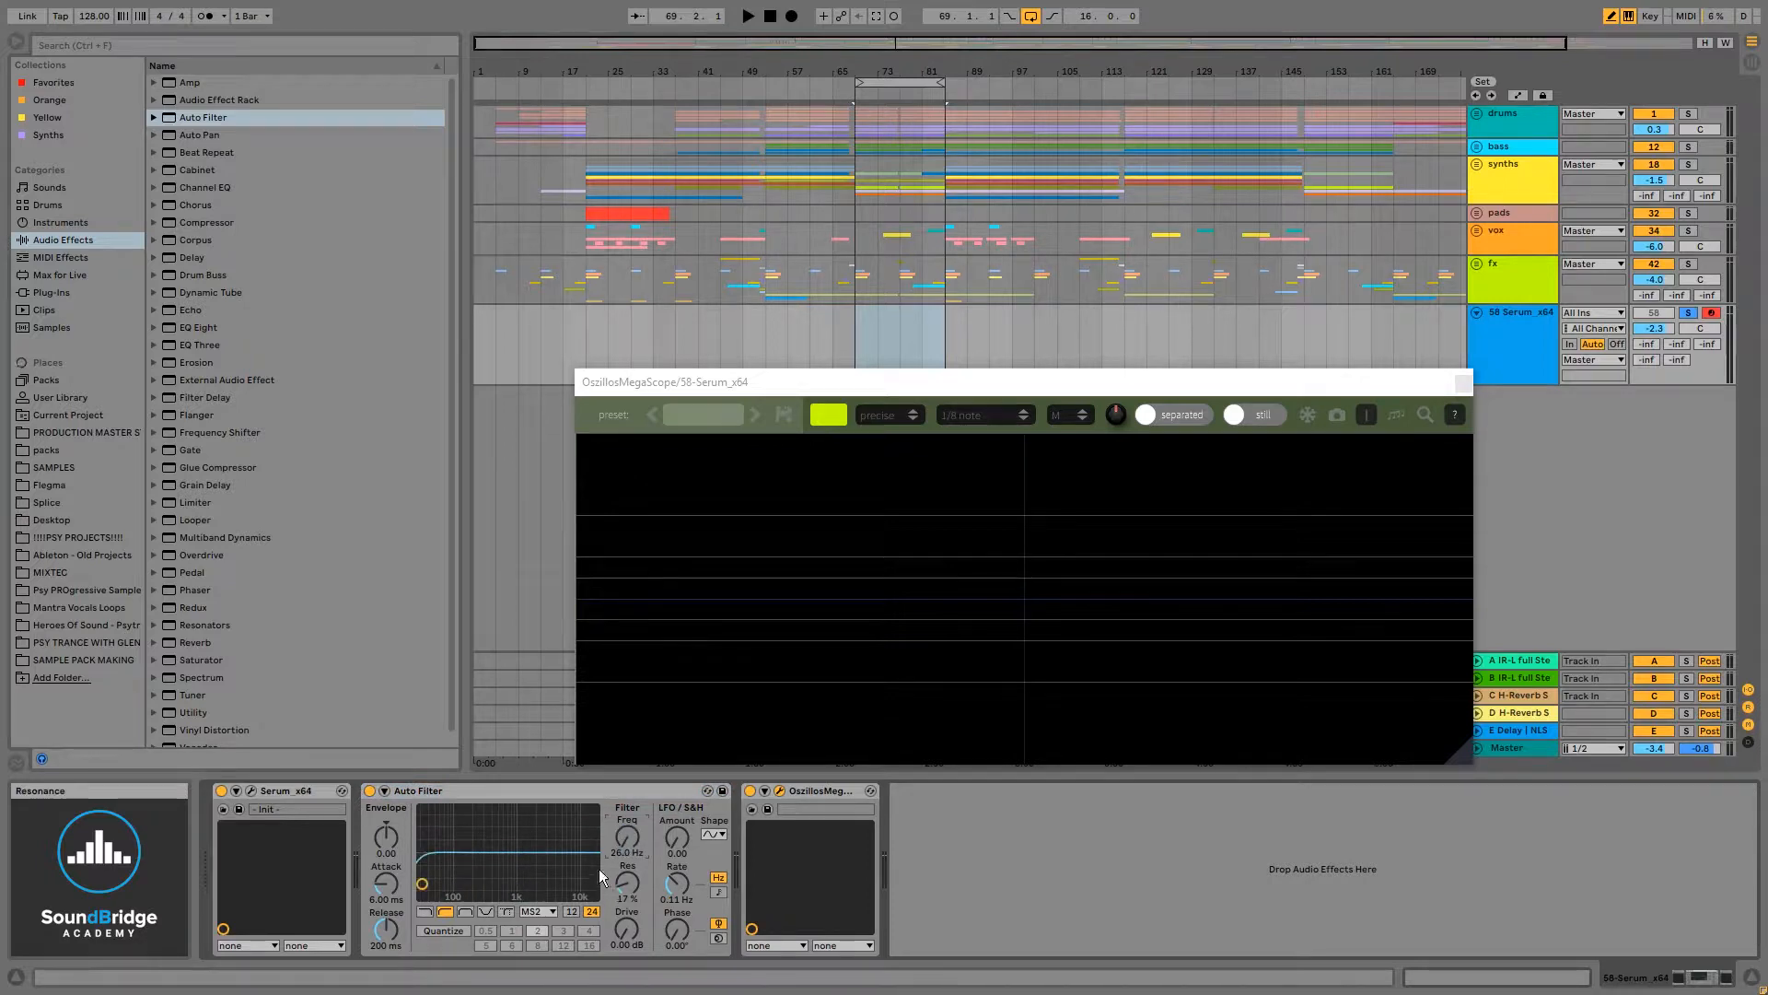
pyautogui.click(369, 791)
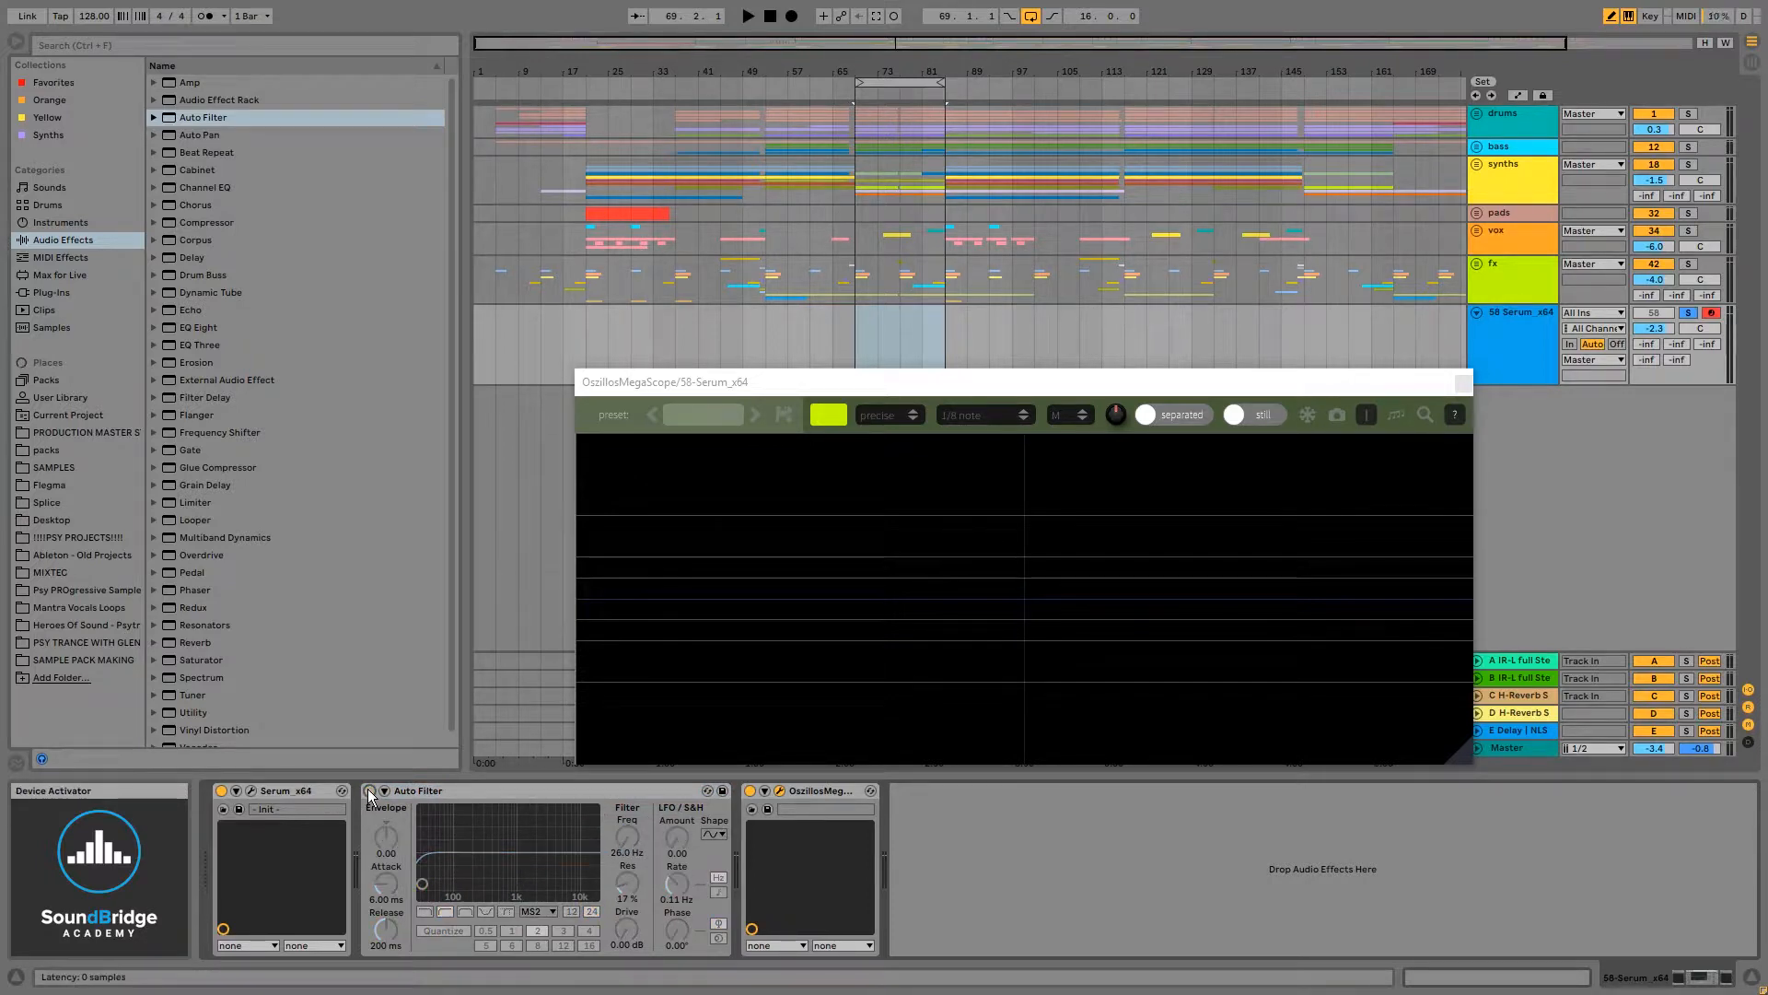
pyautogui.click(369, 791)
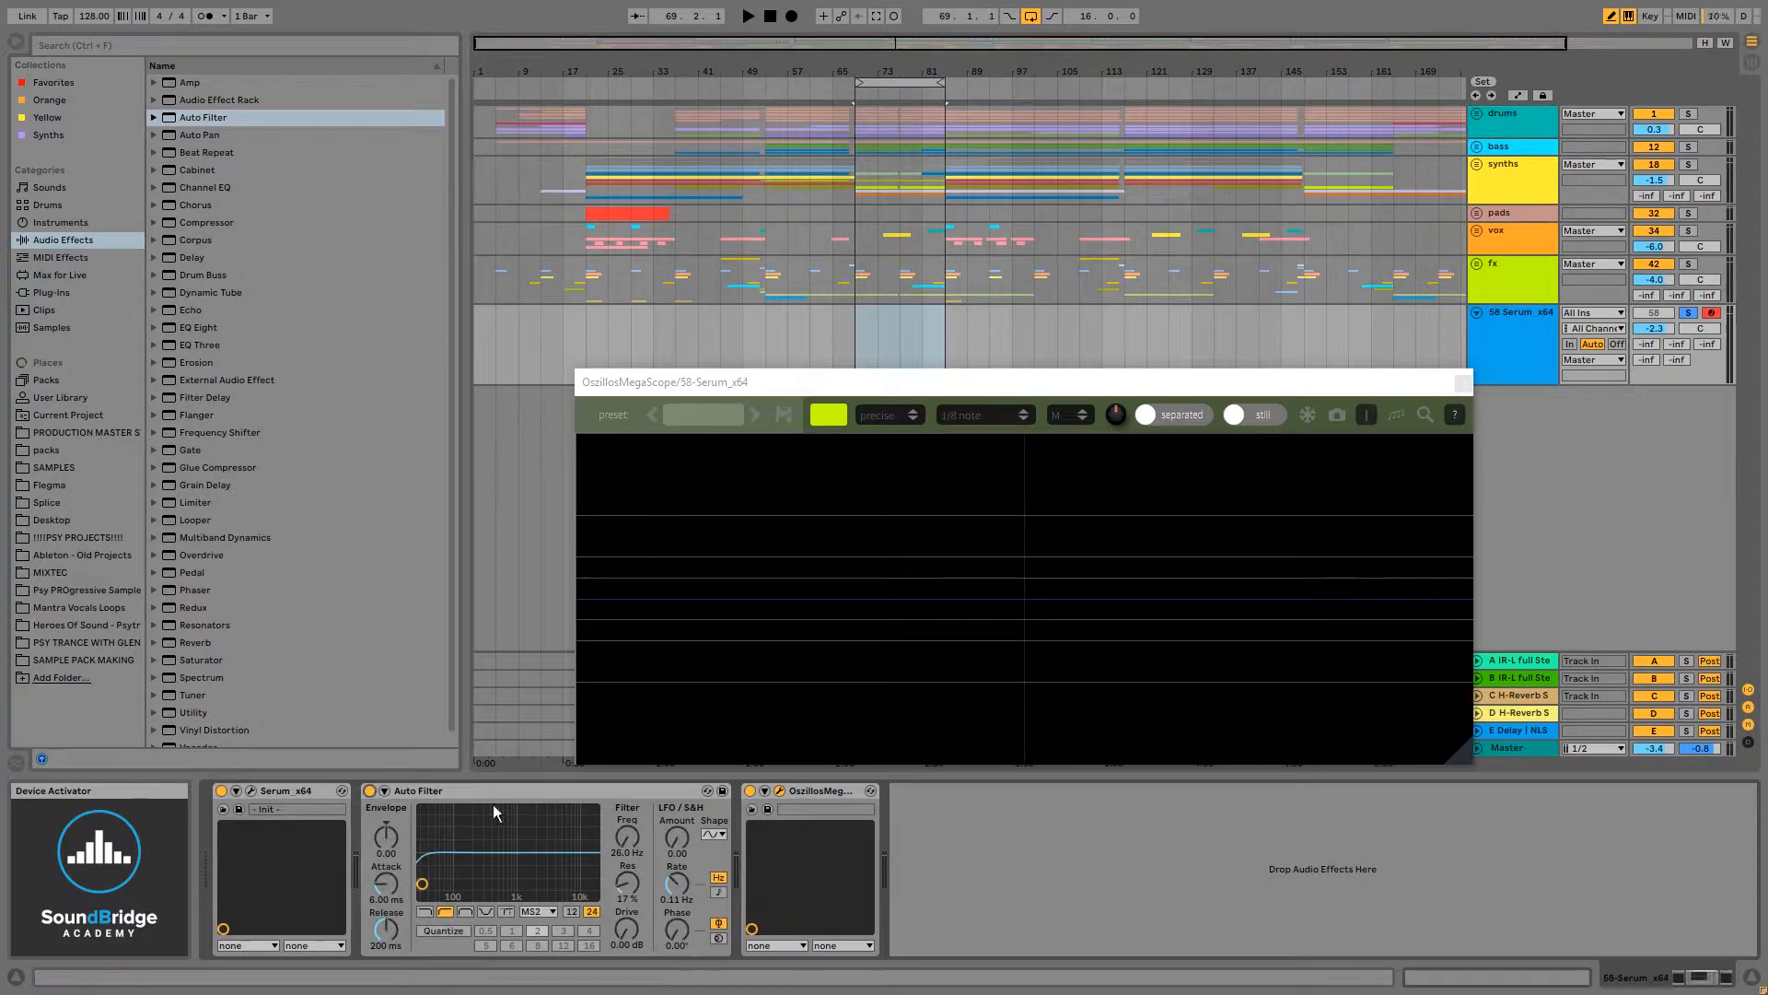
pyautogui.moveTo(632, 834)
pyautogui.mouseDown()
pyautogui.moveTo(631, 792)
pyautogui.moveTo(631, 836)
pyautogui.mouseUp()
pyautogui.click(370, 791)
pyautogui.click(369, 792)
pyautogui.click(433, 791)
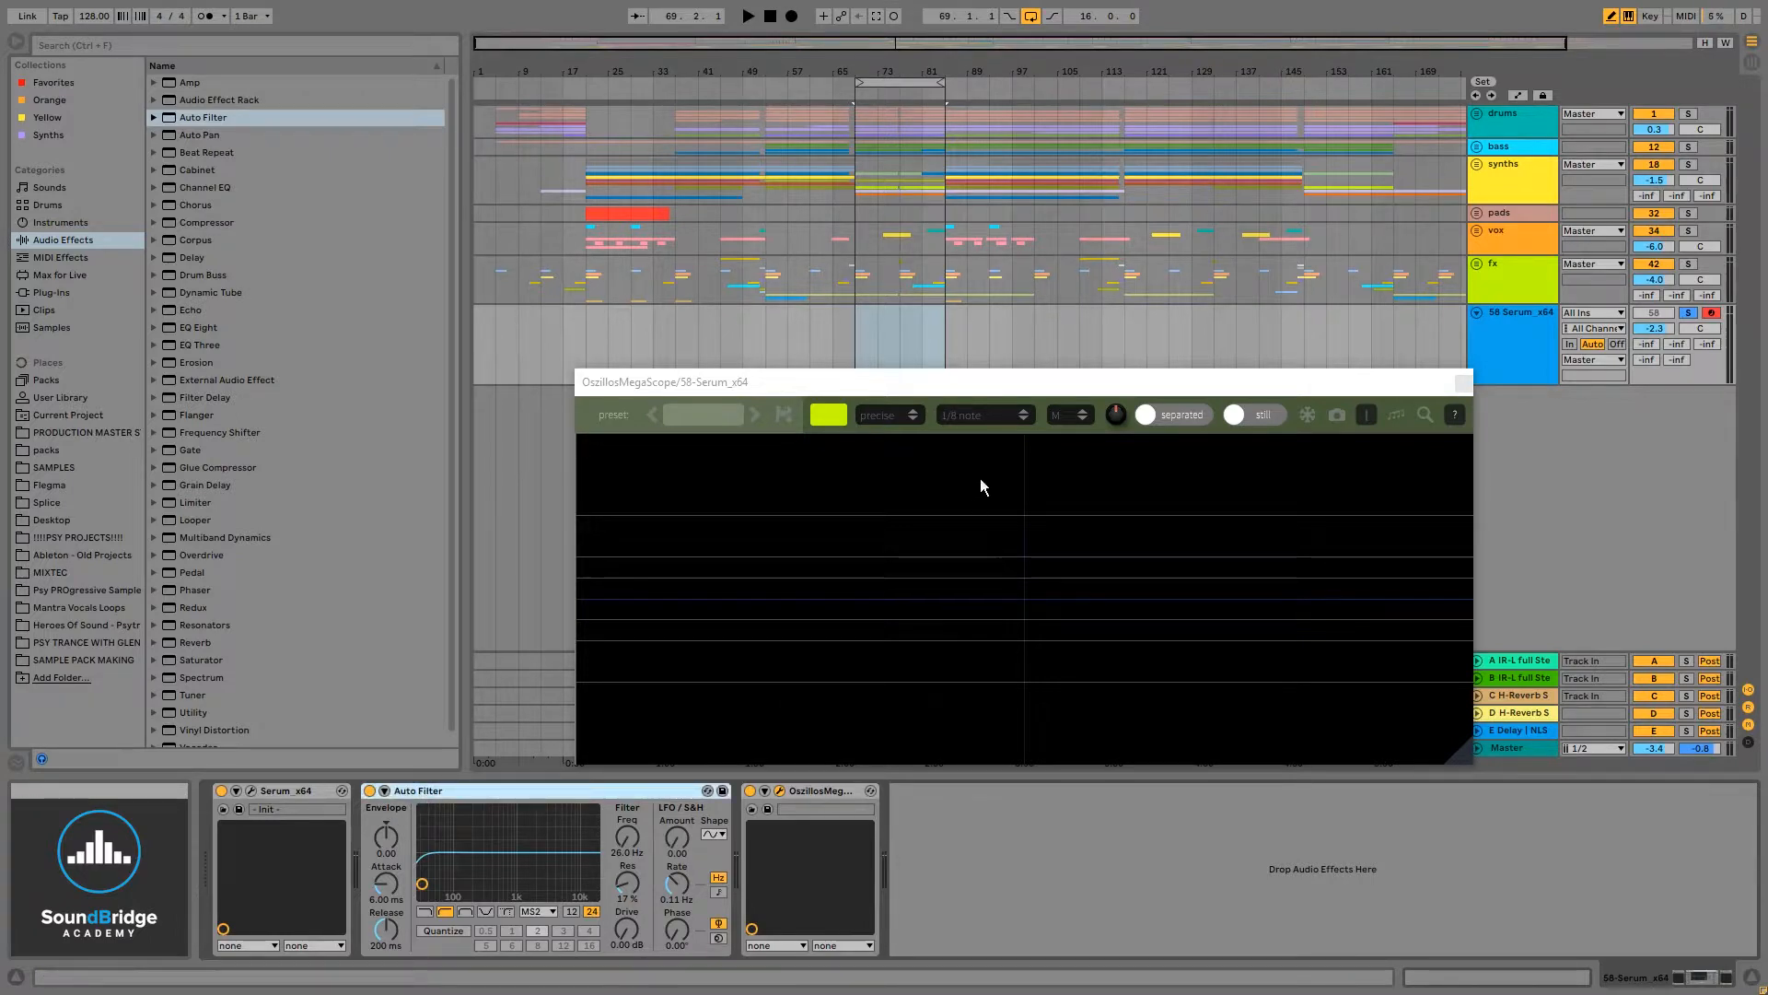
# - Try grouping the Auto Filter into an Audio Effect Rack and undo the grouping
pyautogui.moveTo(1053, 383); pyautogui.dragTo(1017, 365)
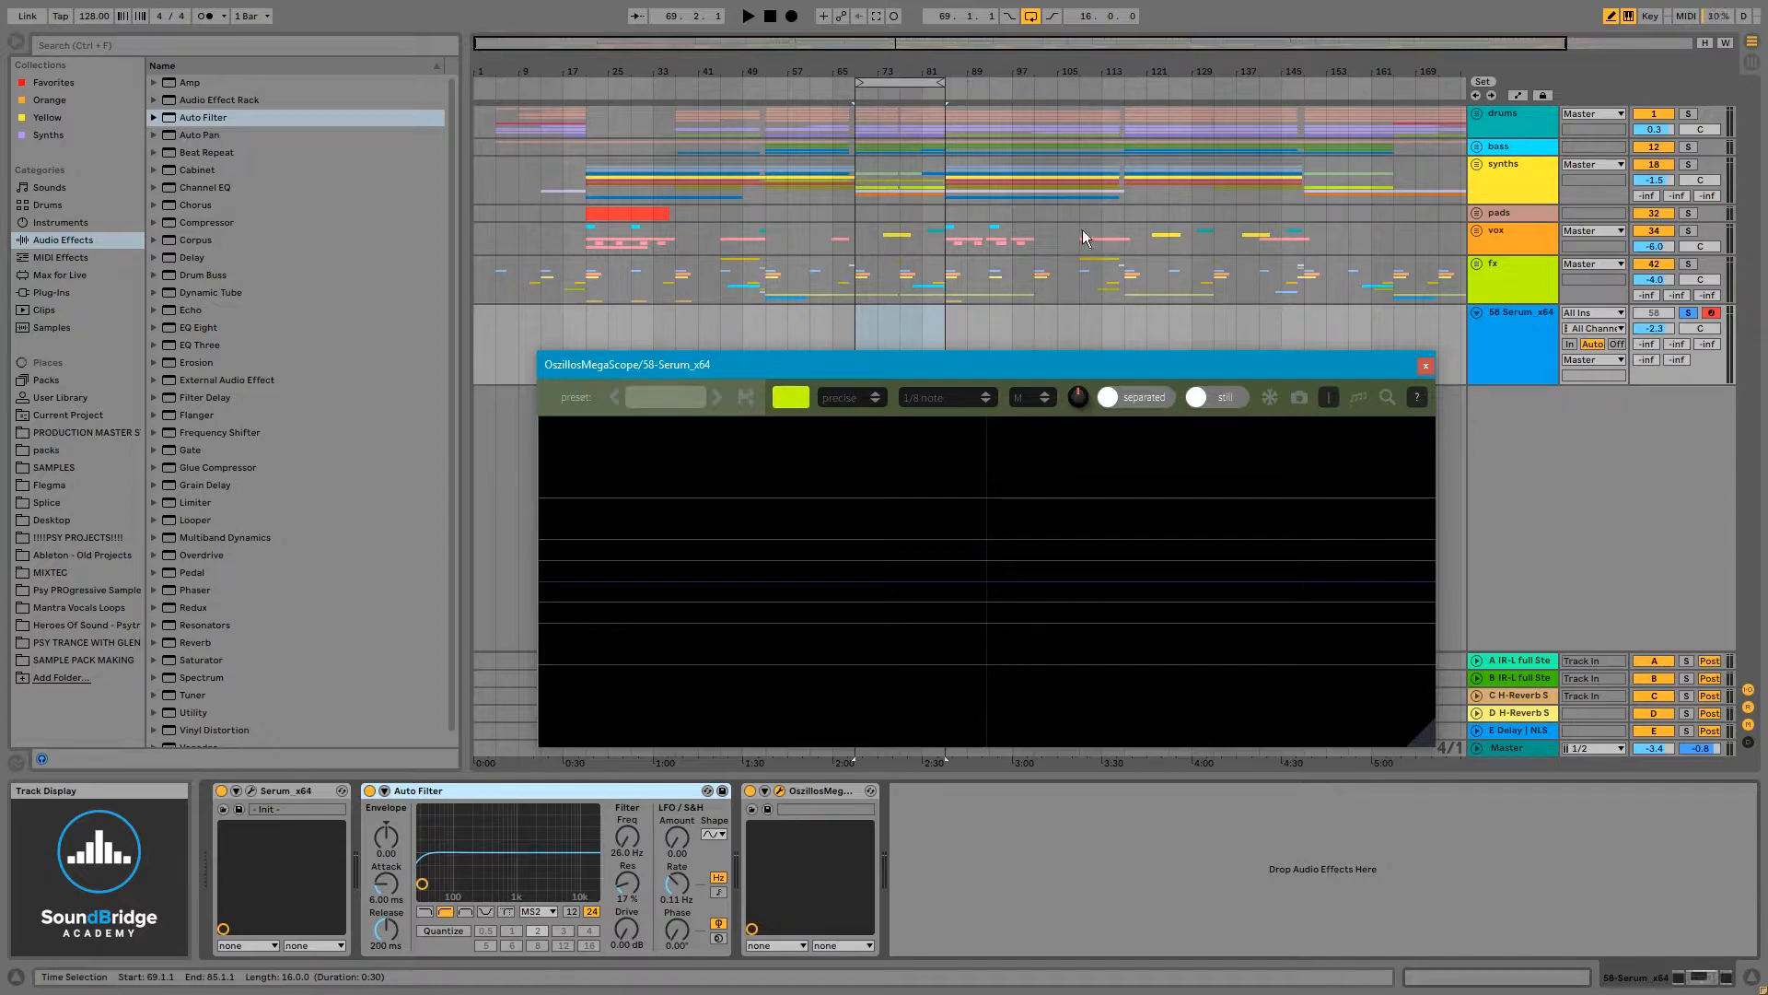
pyautogui.moveTo(973, 363); pyautogui.dragTo(950, 347)
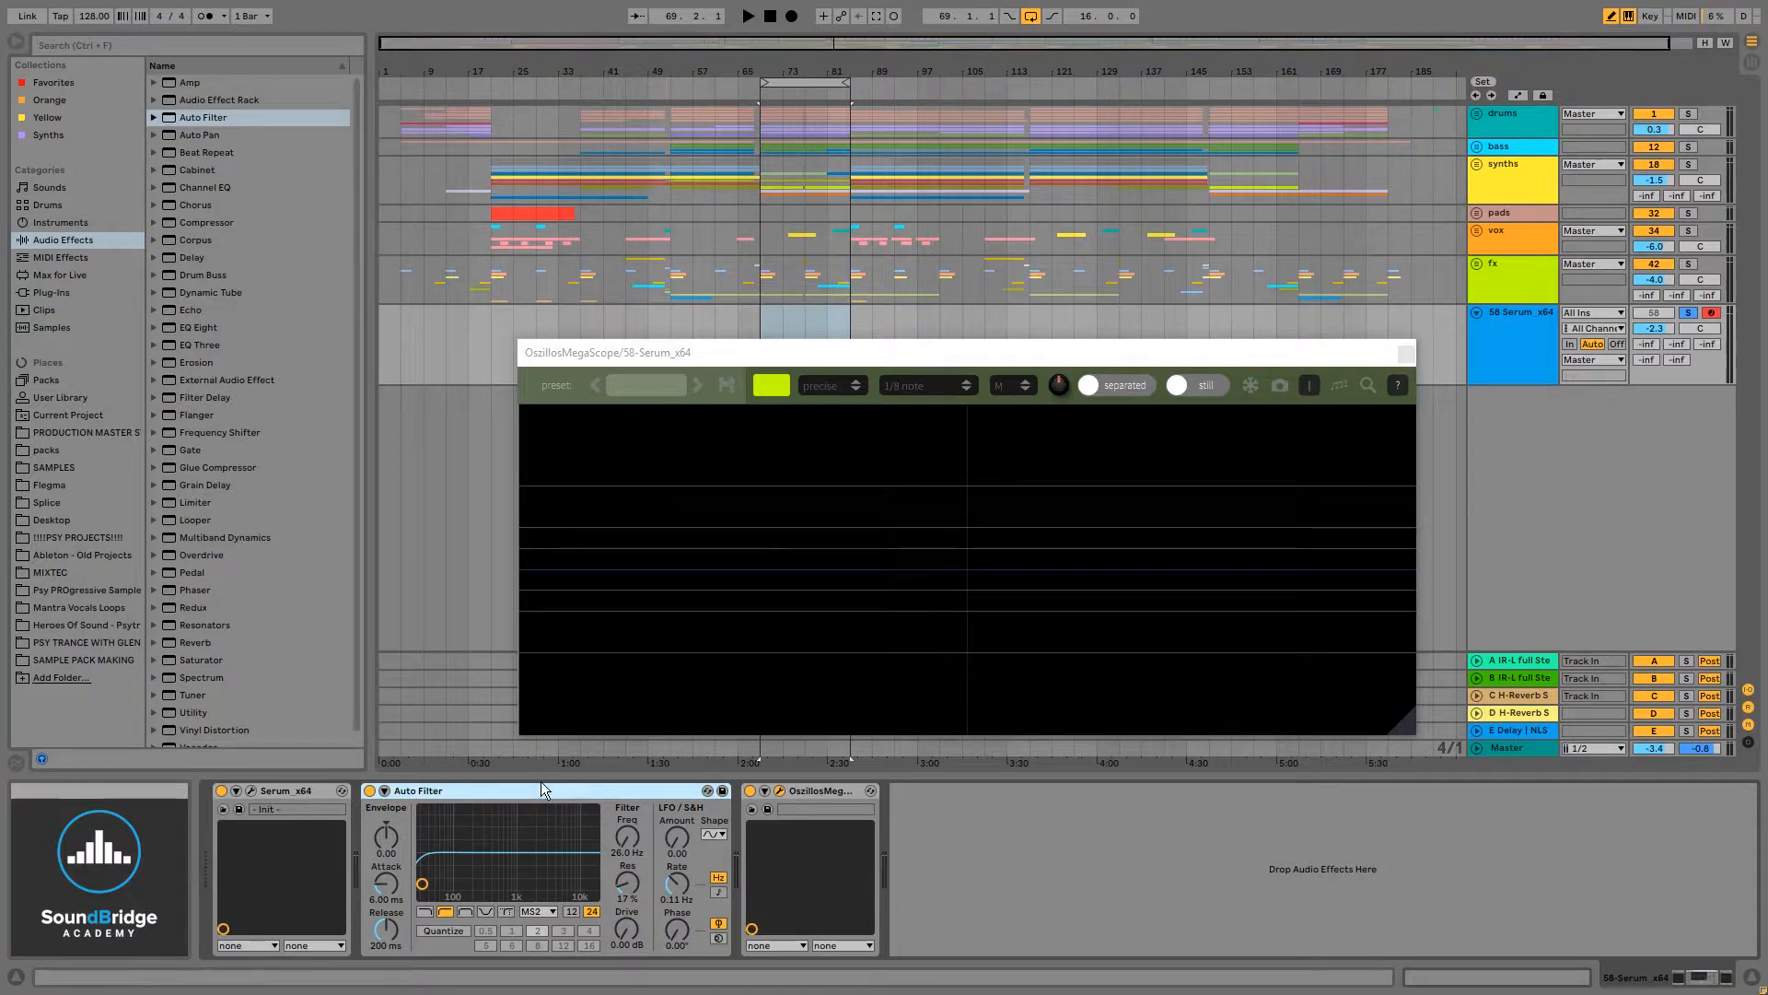
pyautogui.hotkey('ctrl', 'g')
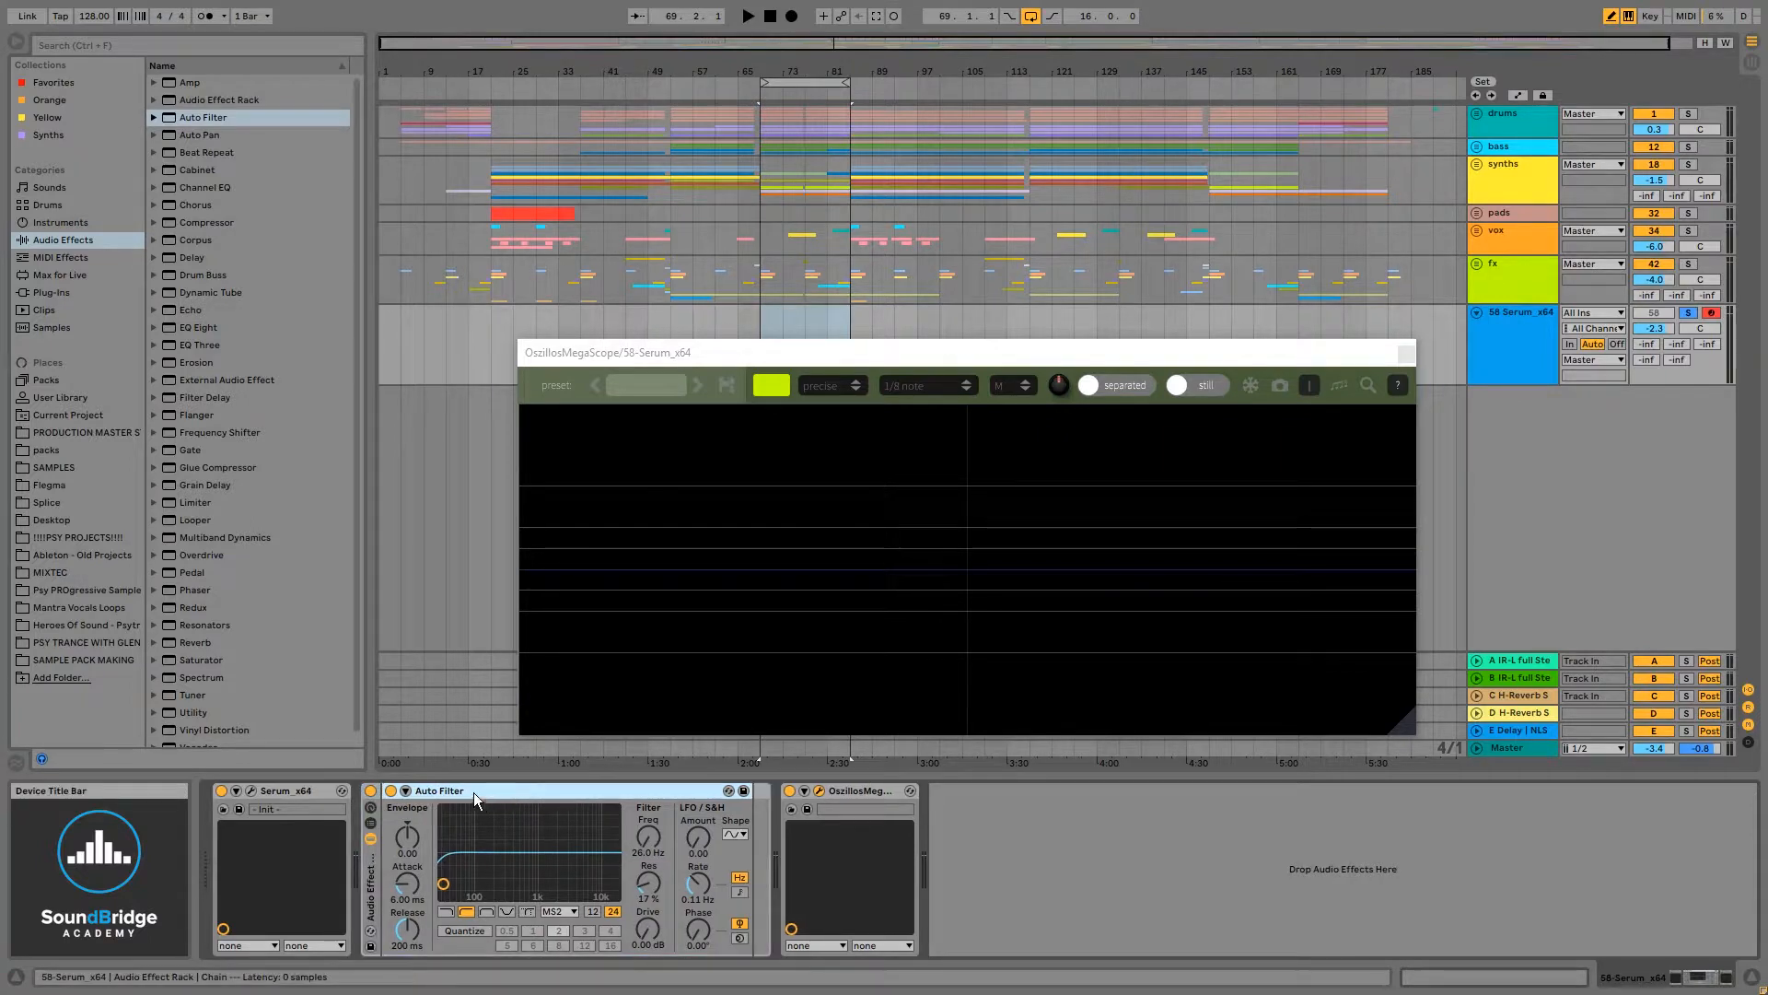
pyautogui.hotkey('ctrl', 'z')
# - Group the Auto Filter into an Audio Effect Rack
pyautogui.rightClick(415, 794)
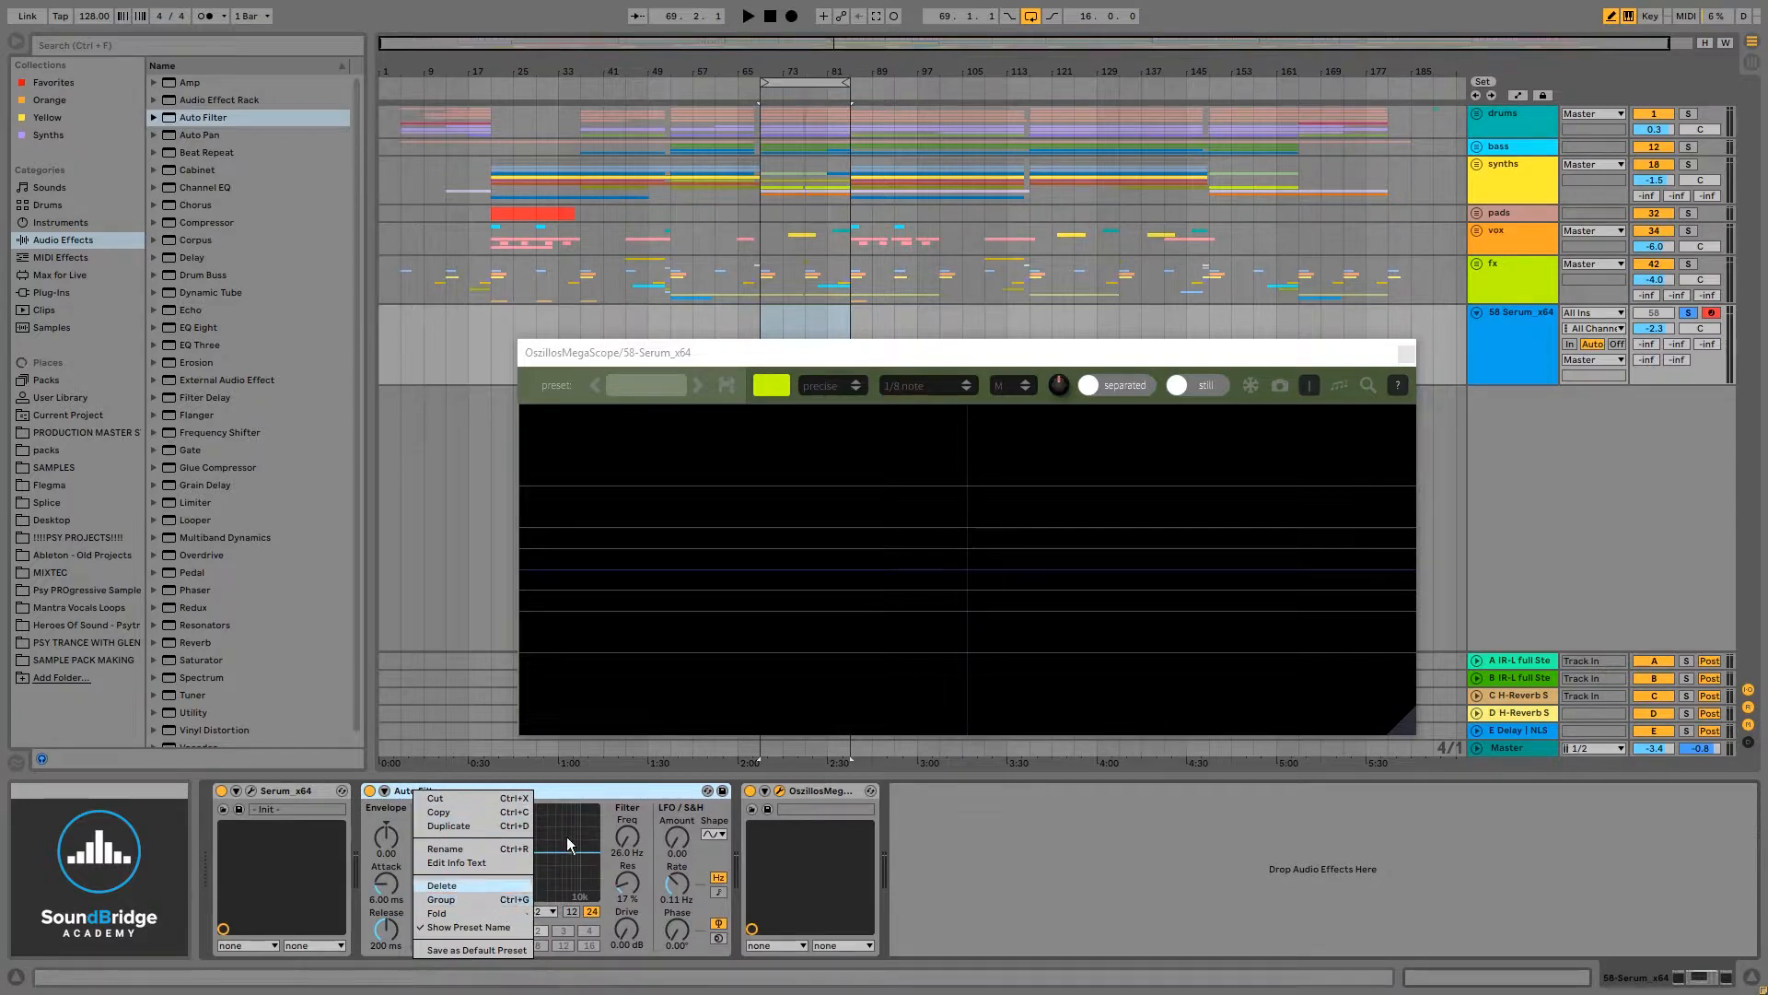
pyautogui.click(578, 789)
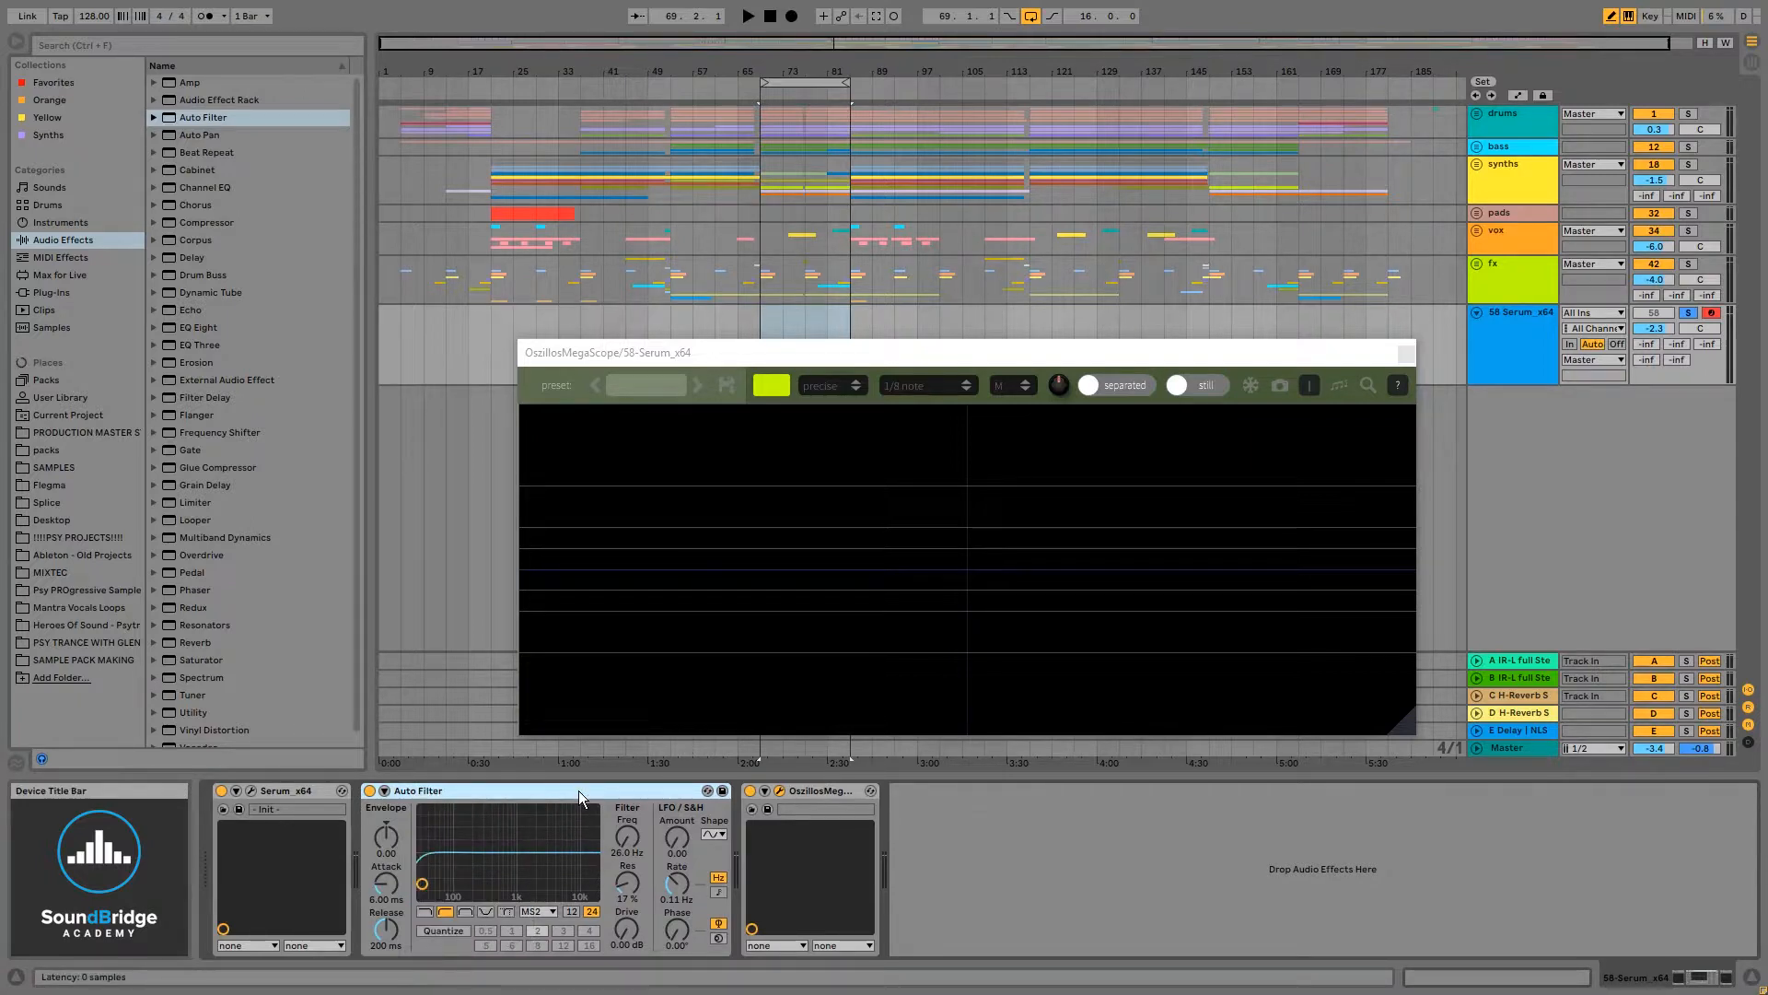
pyautogui.hotkey('ctrl', 'g')
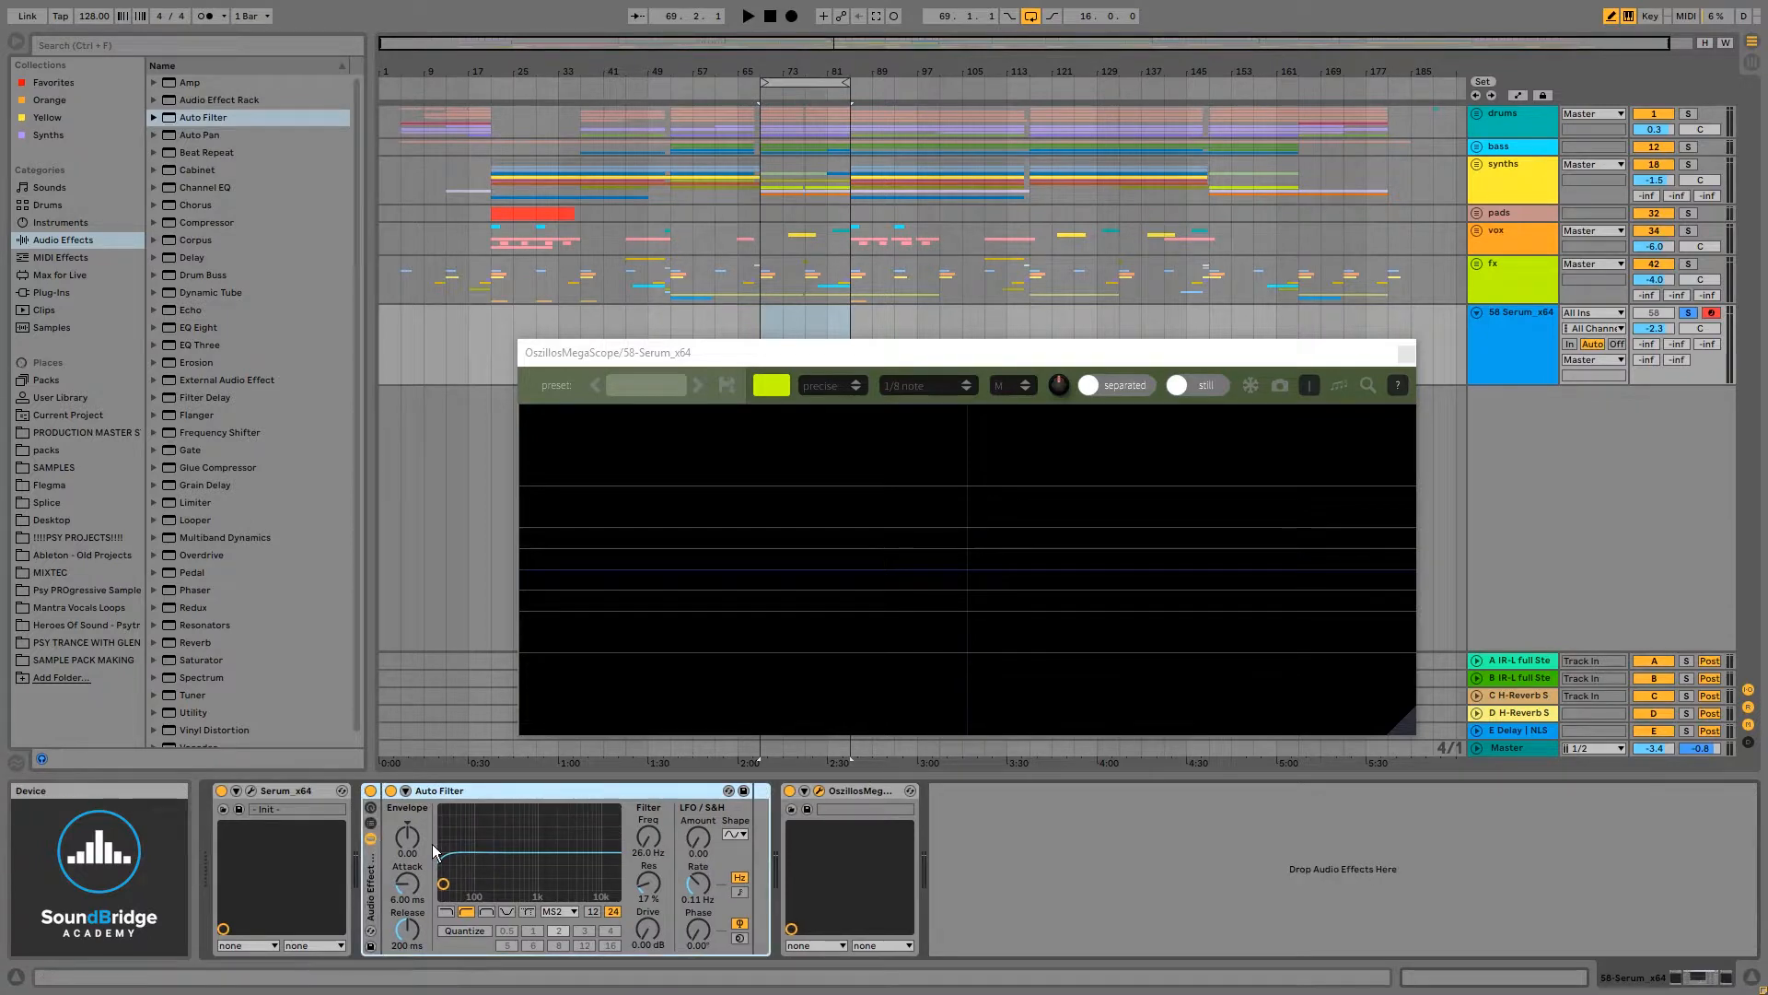
# - Show the rack's chain list and macro controls
pyautogui.click(372, 824)
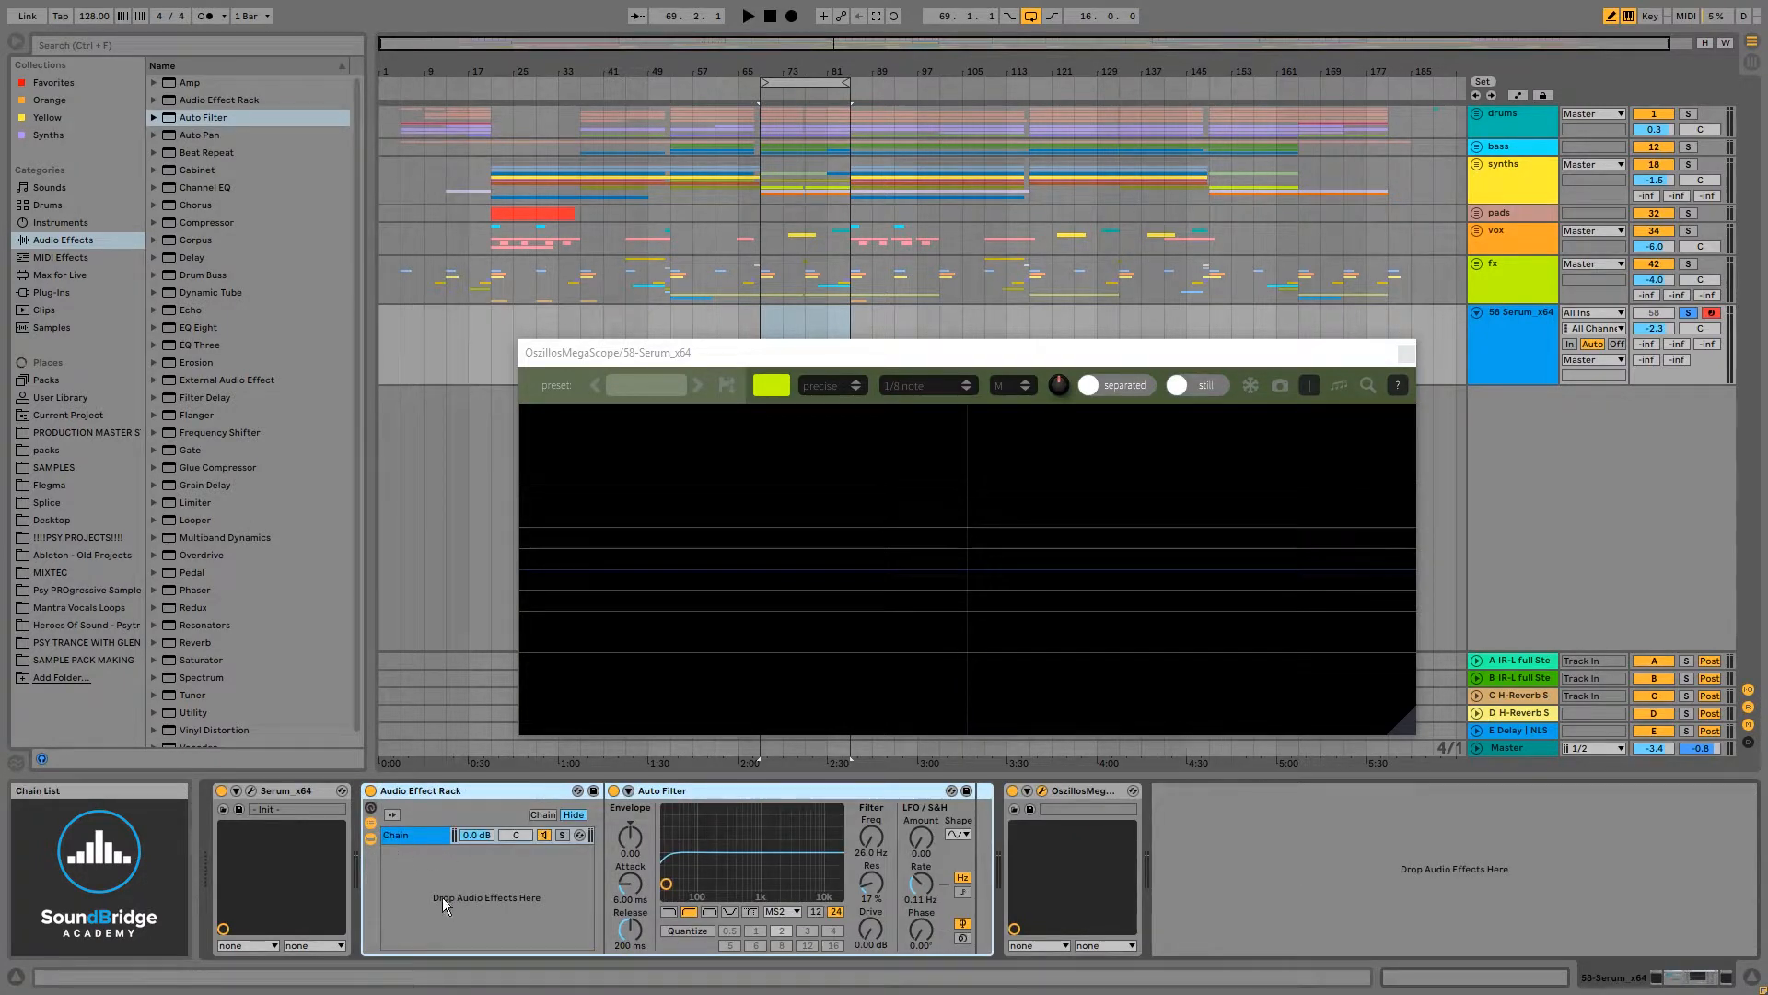
pyautogui.click(370, 807)
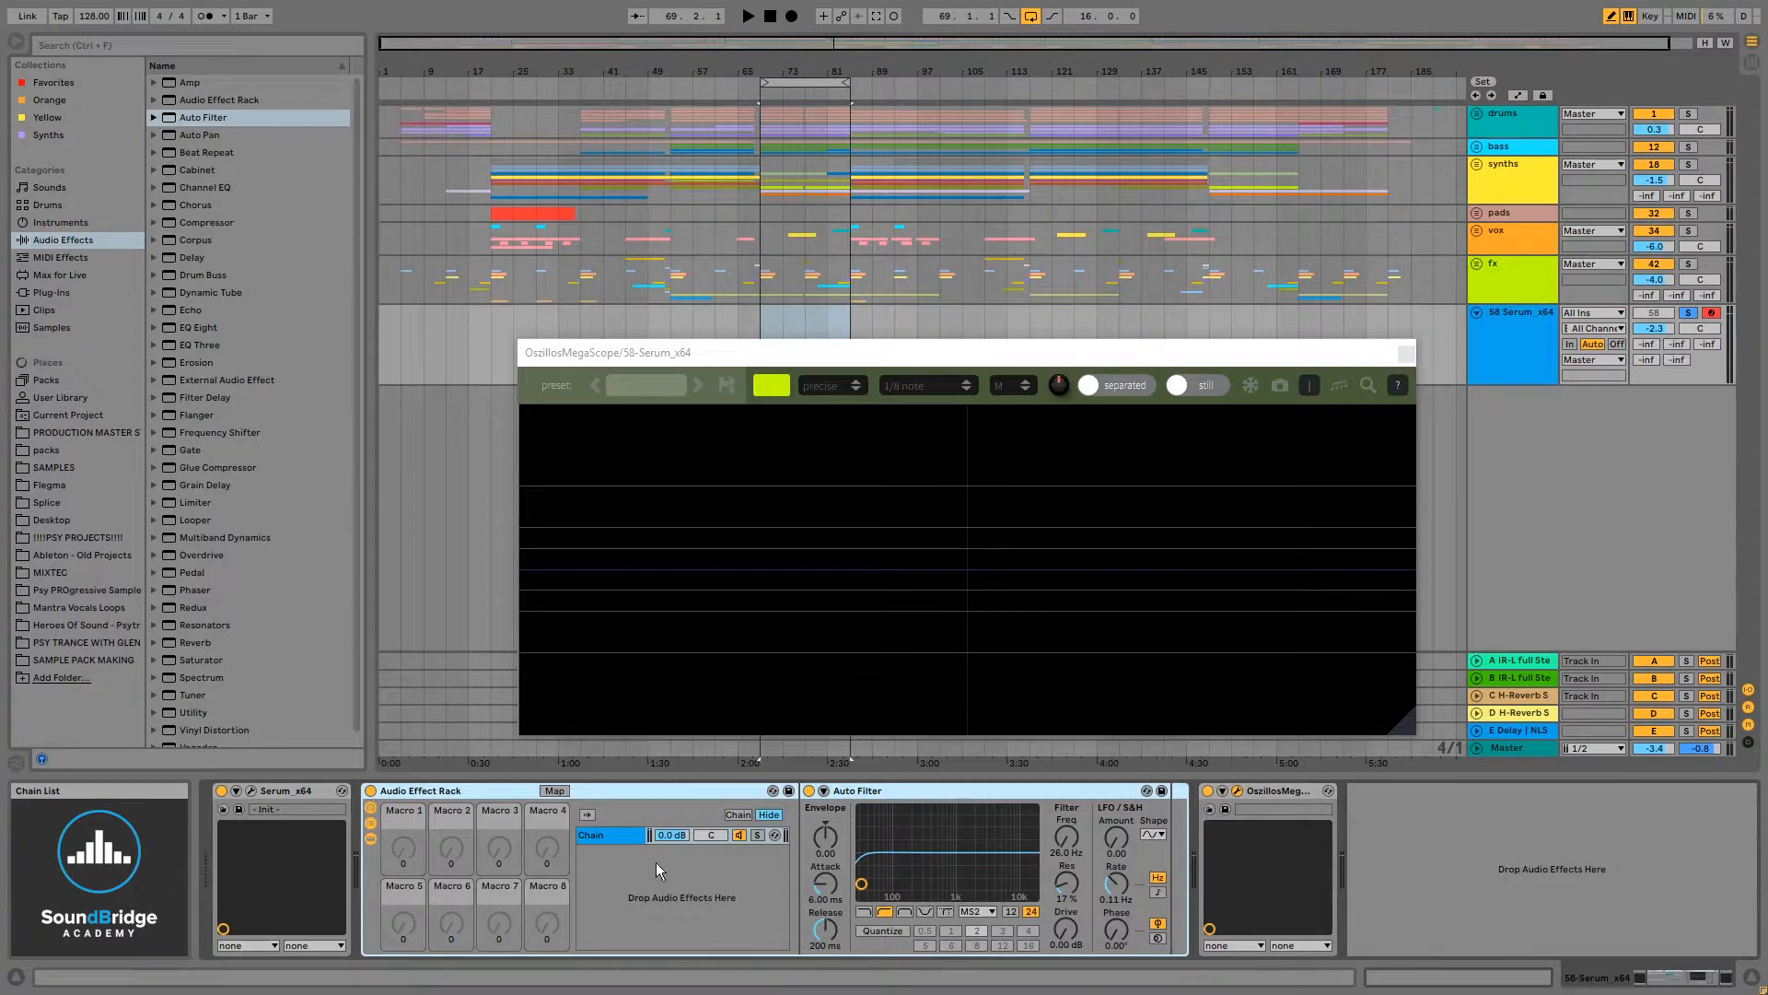
# - Rename the rack's first chain as Filter
pyautogui.click(619, 835)
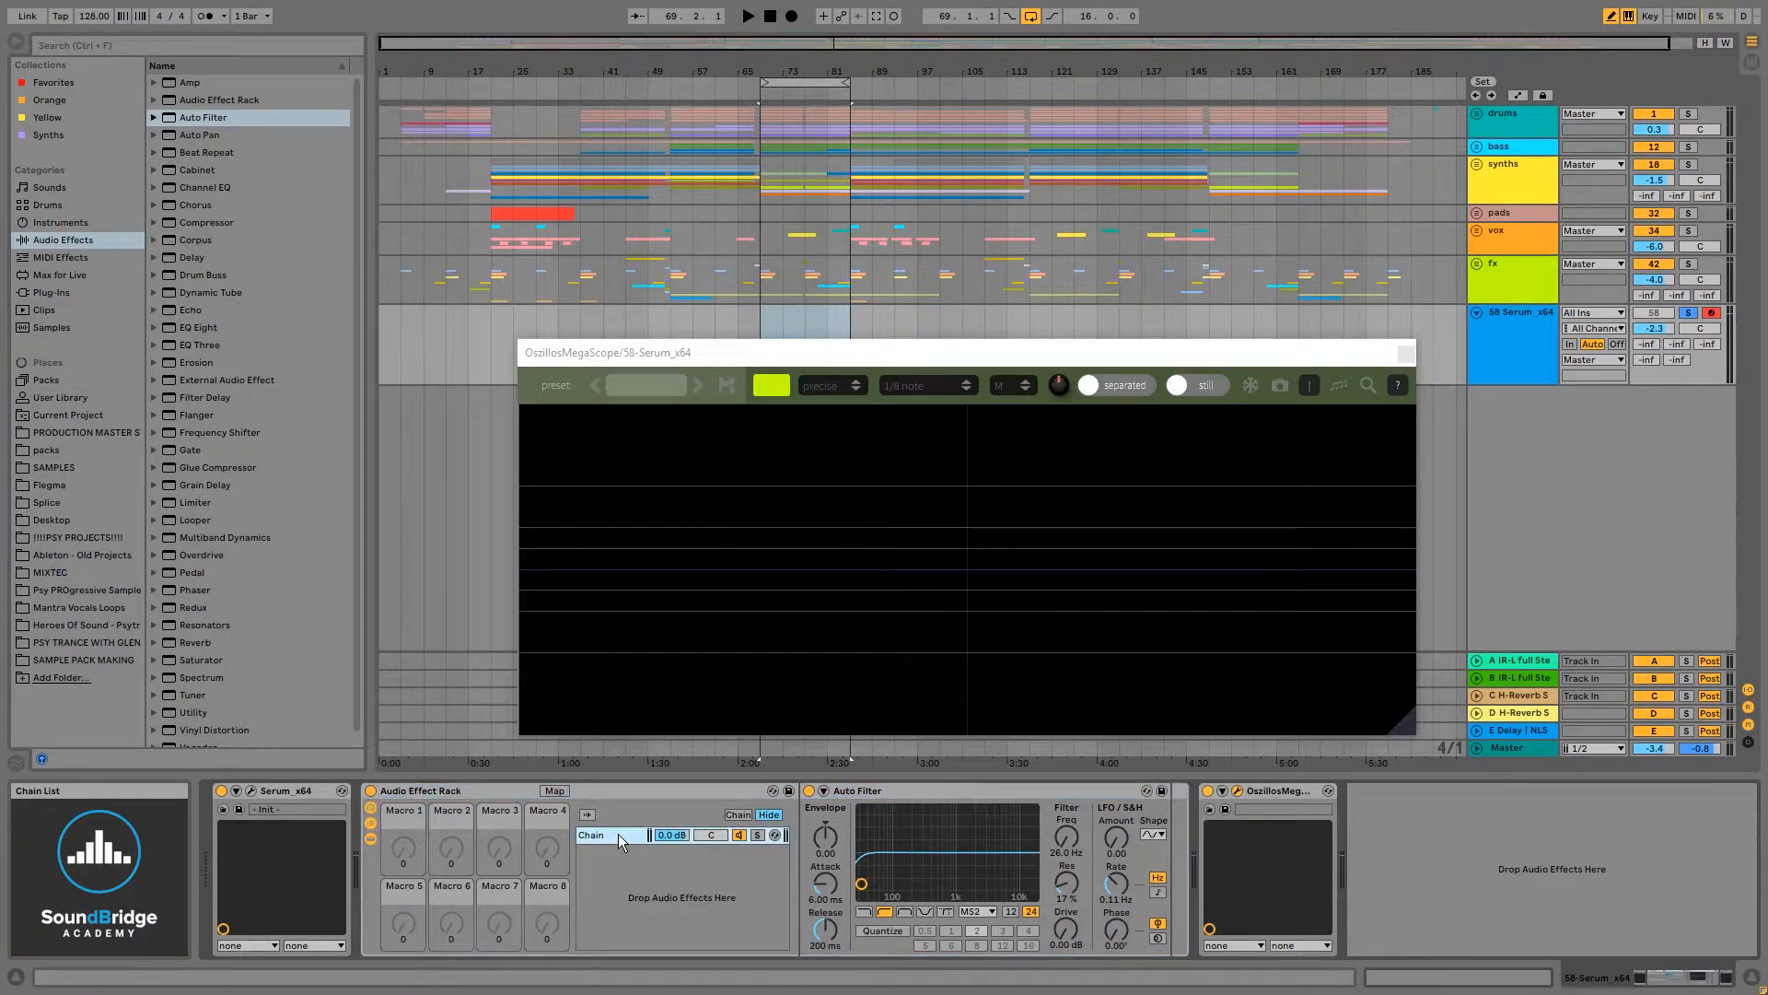
pyautogui.click(911, 793)
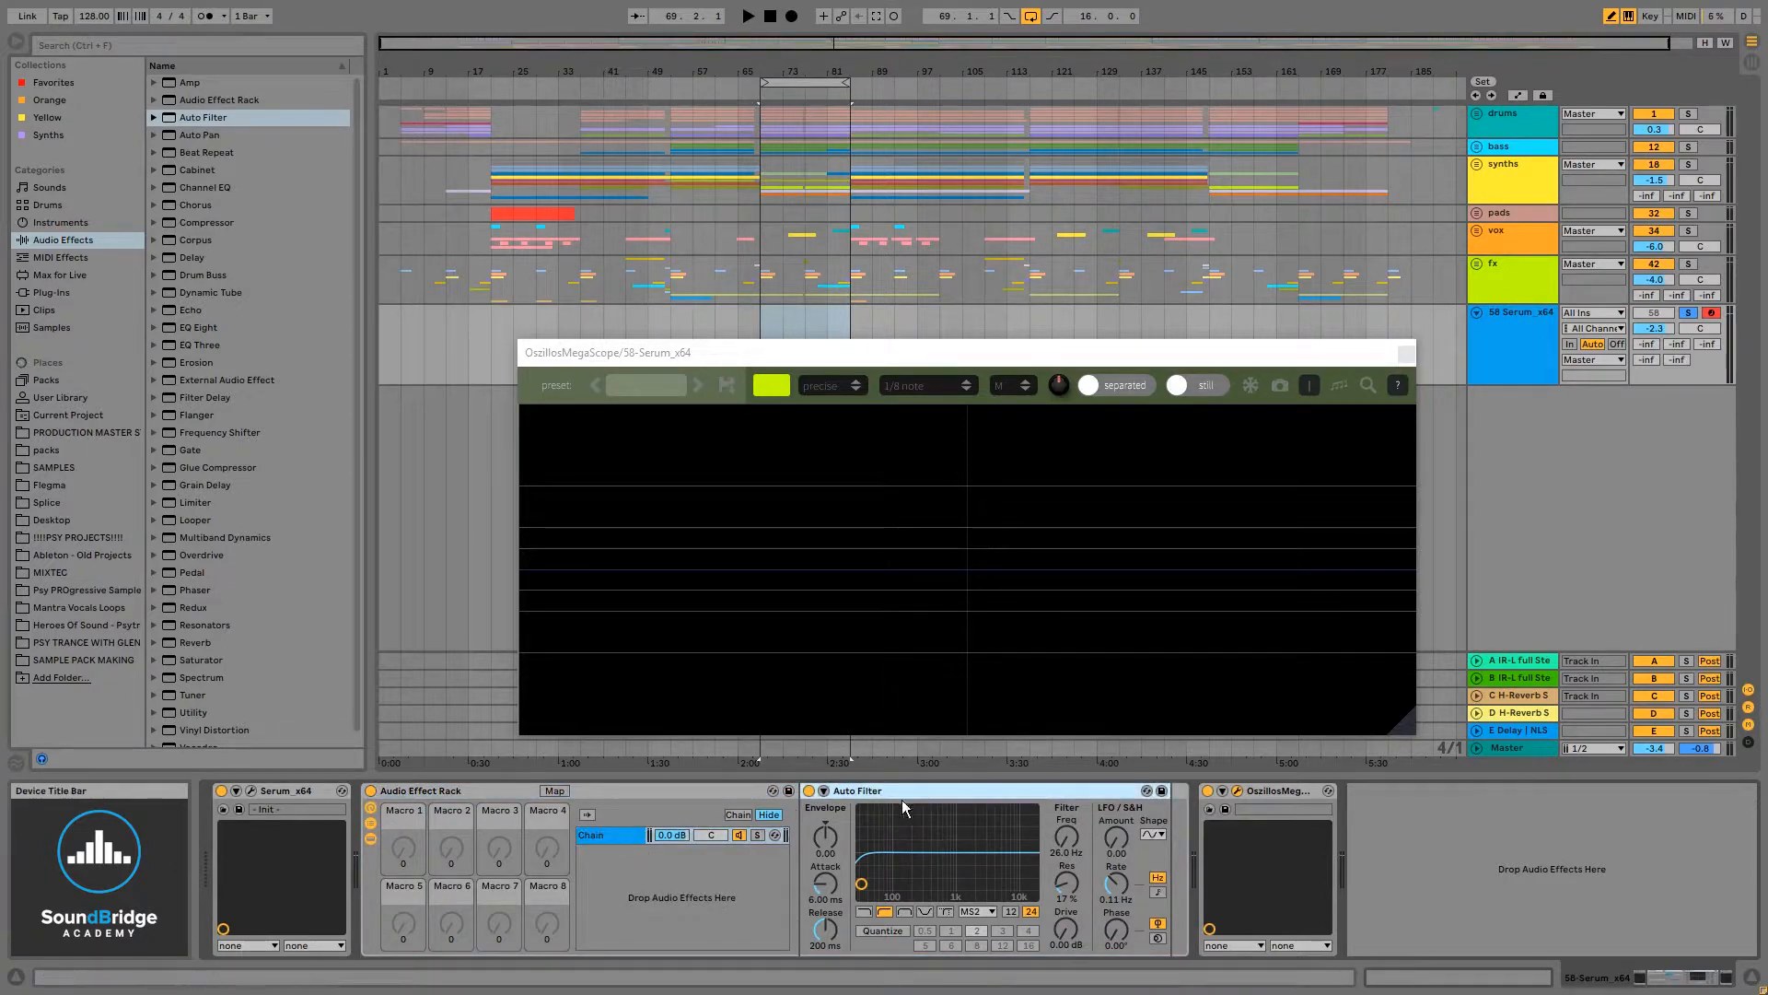
pyautogui.rightClick(603, 836)
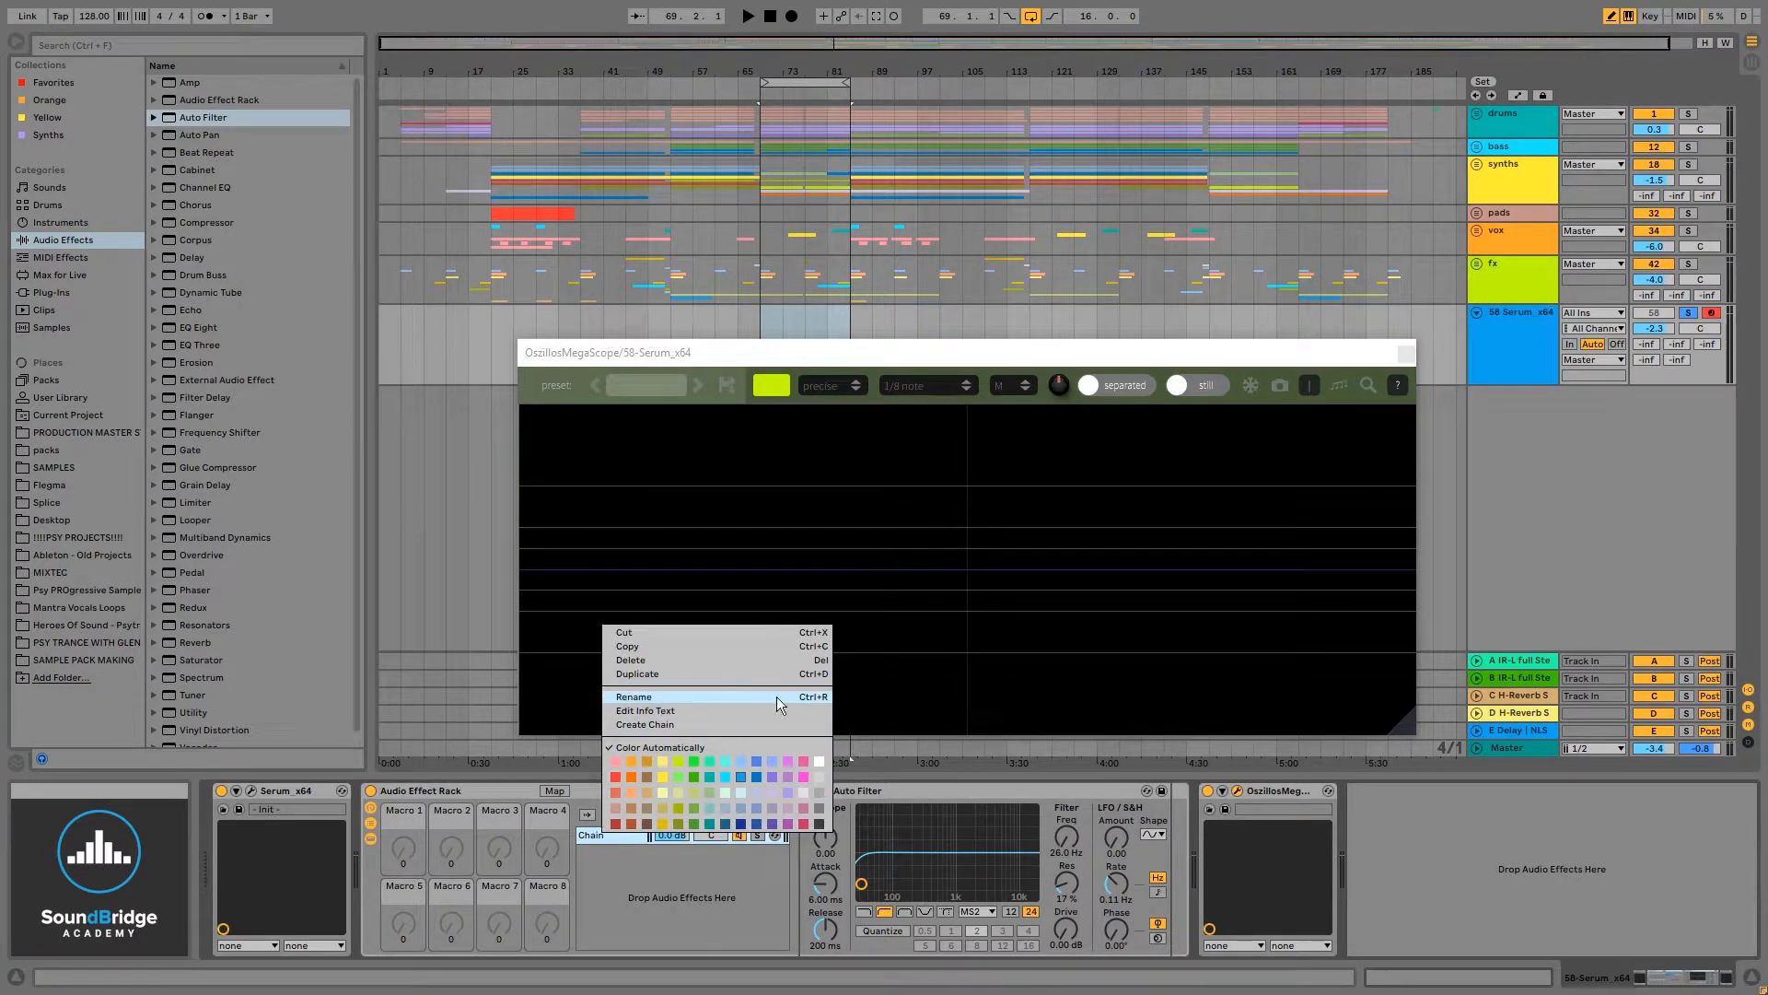
pyautogui.click(599, 835)
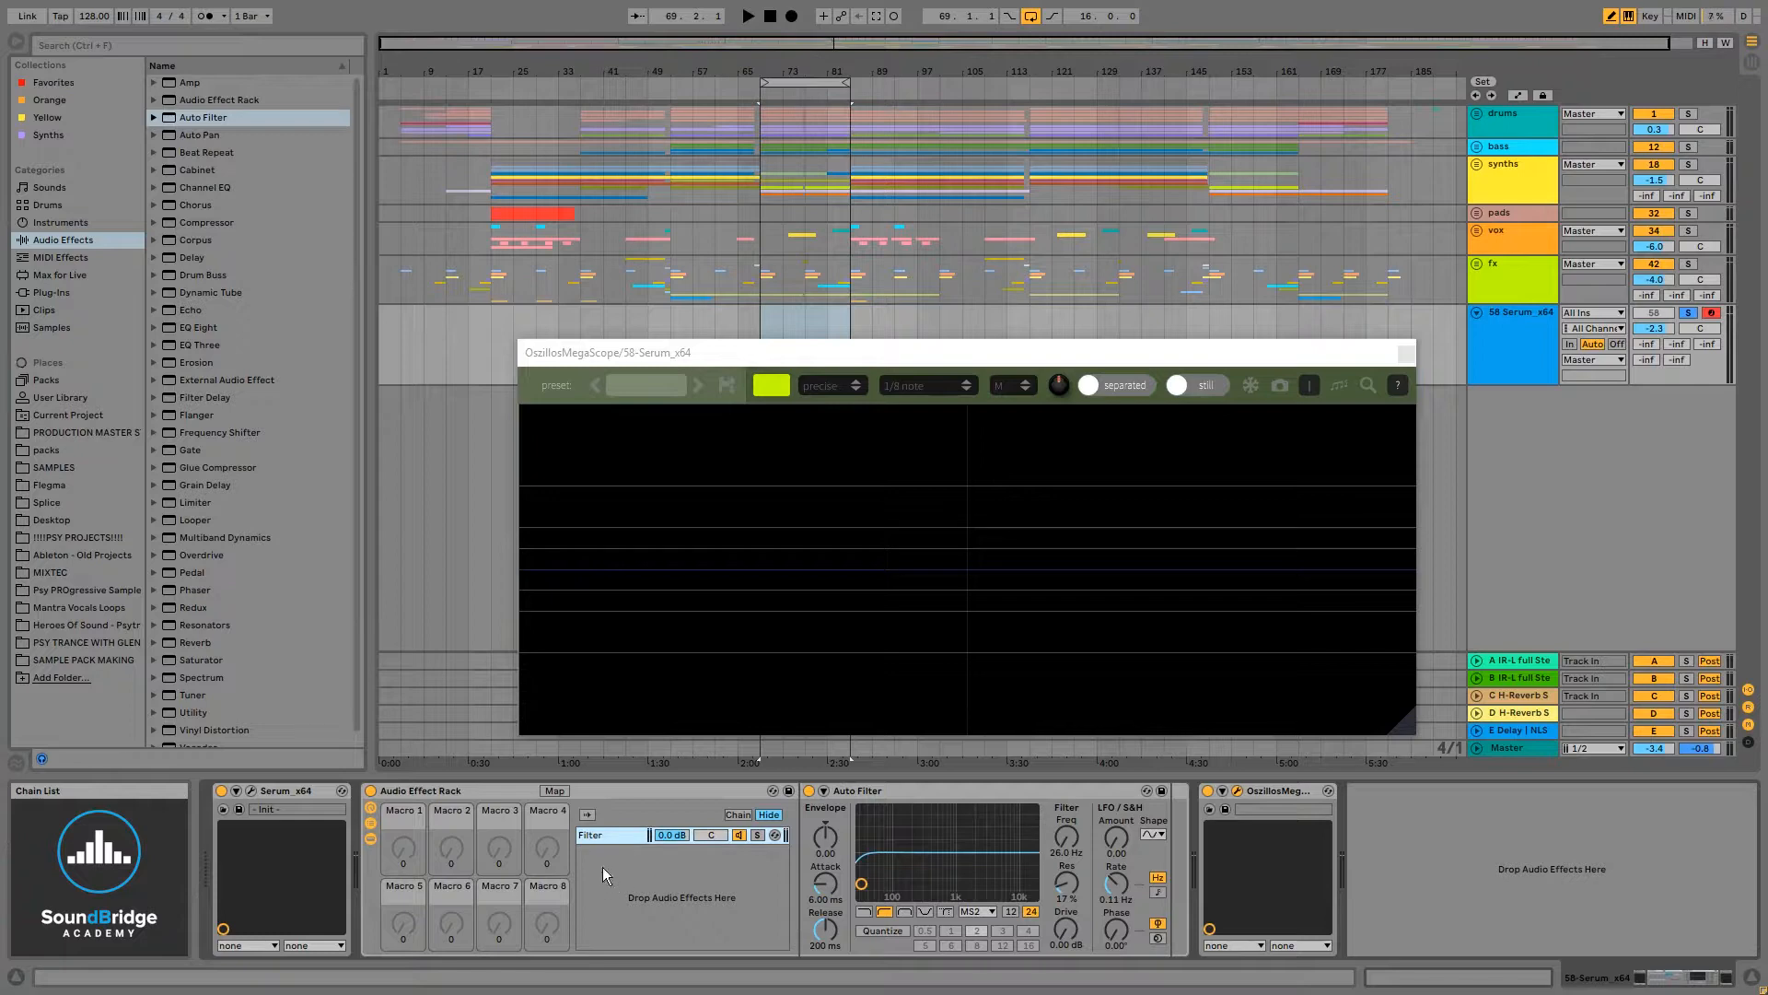
# - Create a second chain in the rack and name it clean, bypass
pyautogui.rightClick(603, 866)
pyautogui.click(640, 876)
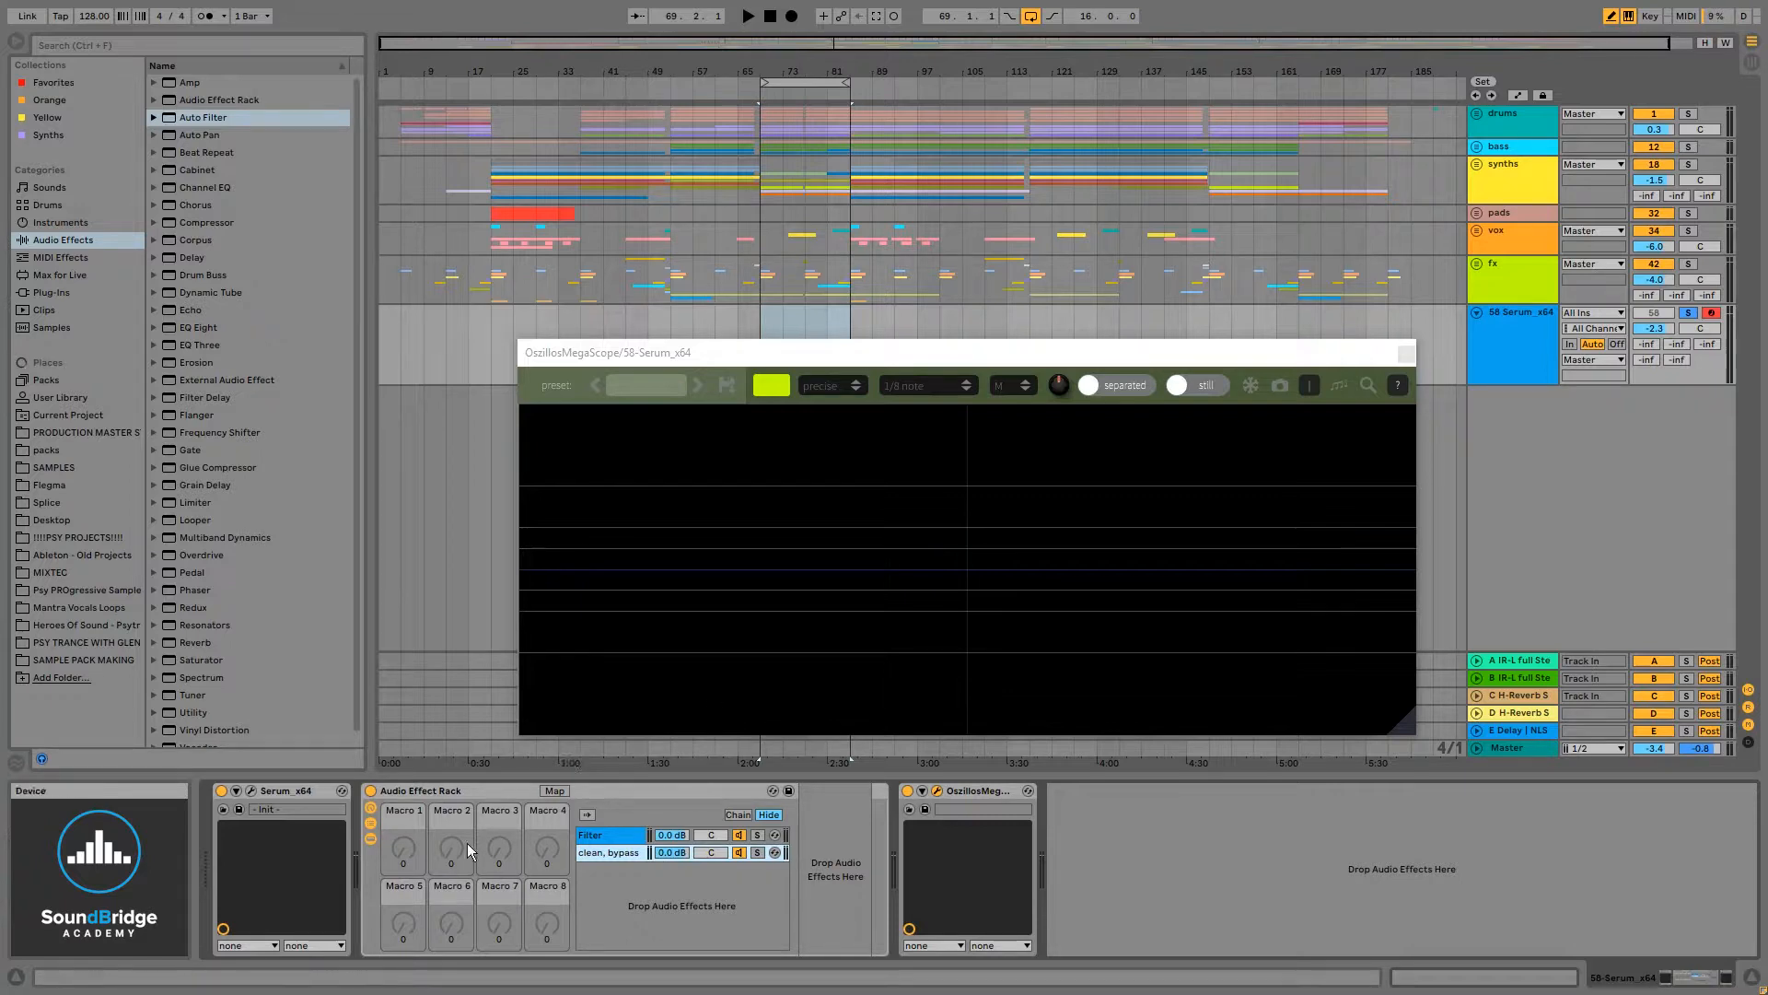
pyautogui.press('d')
# - Open the chain select editor and move the chain selector between the Filter and clean, bypass chains
pyautogui.click(743, 815)
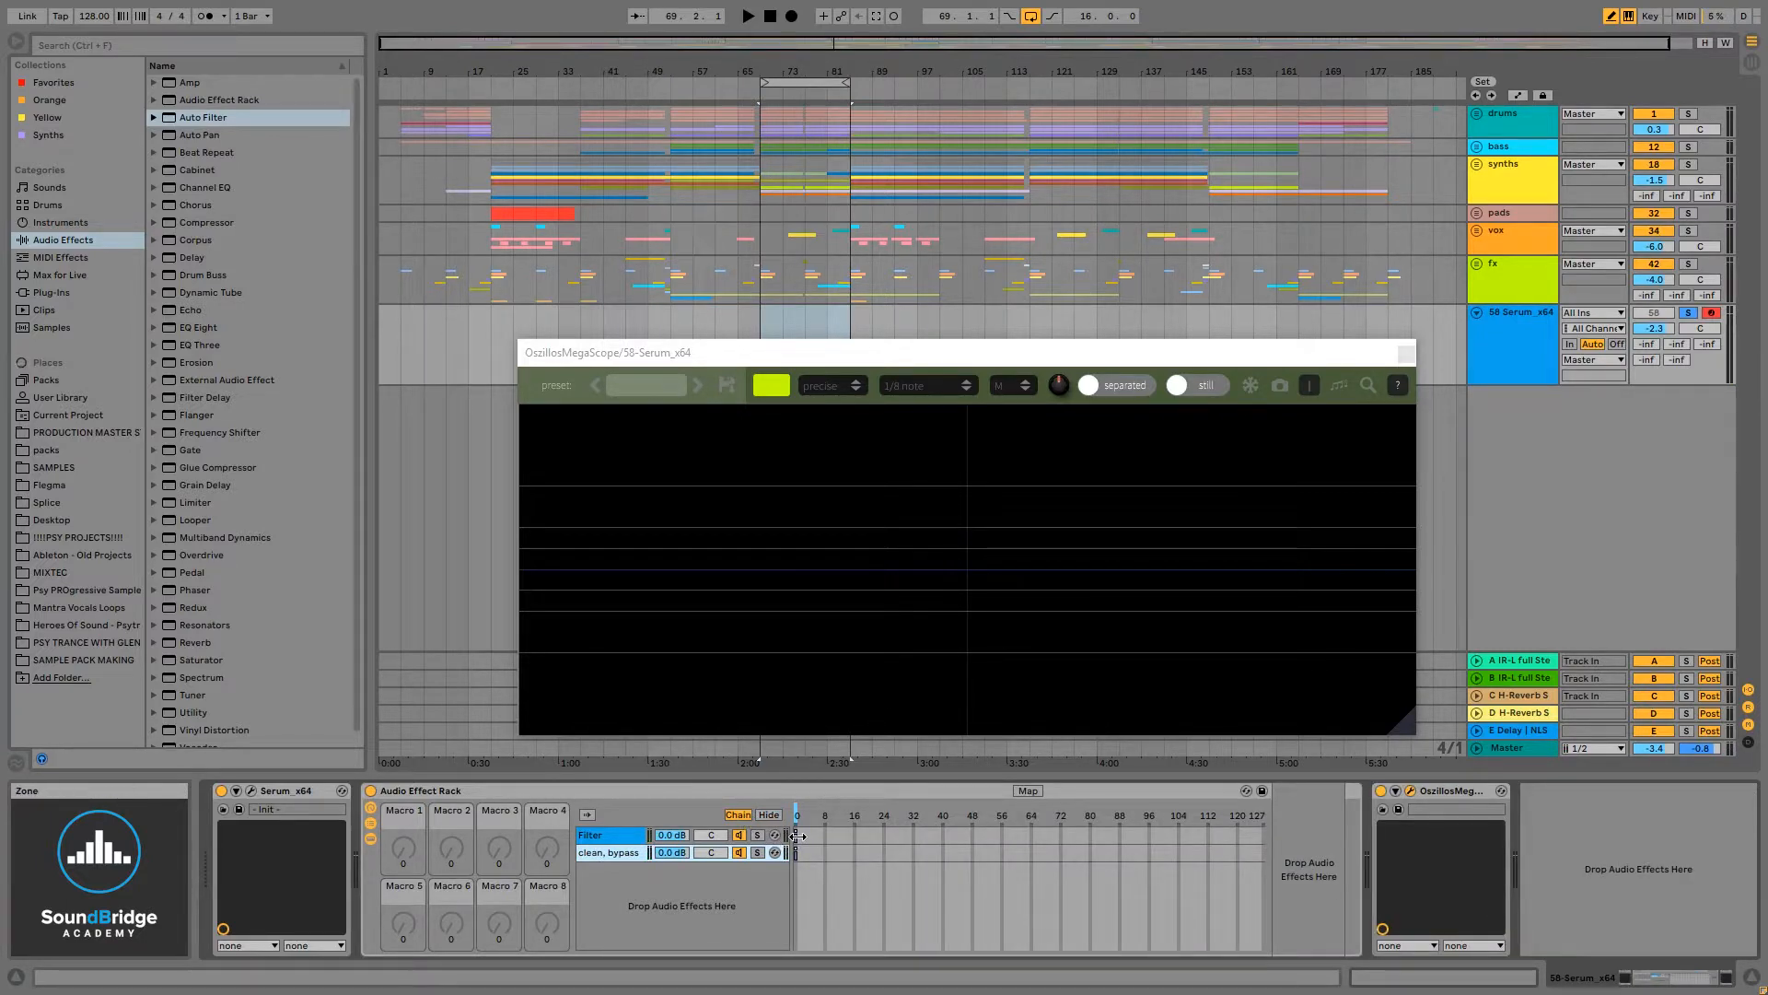
pyautogui.click(798, 835)
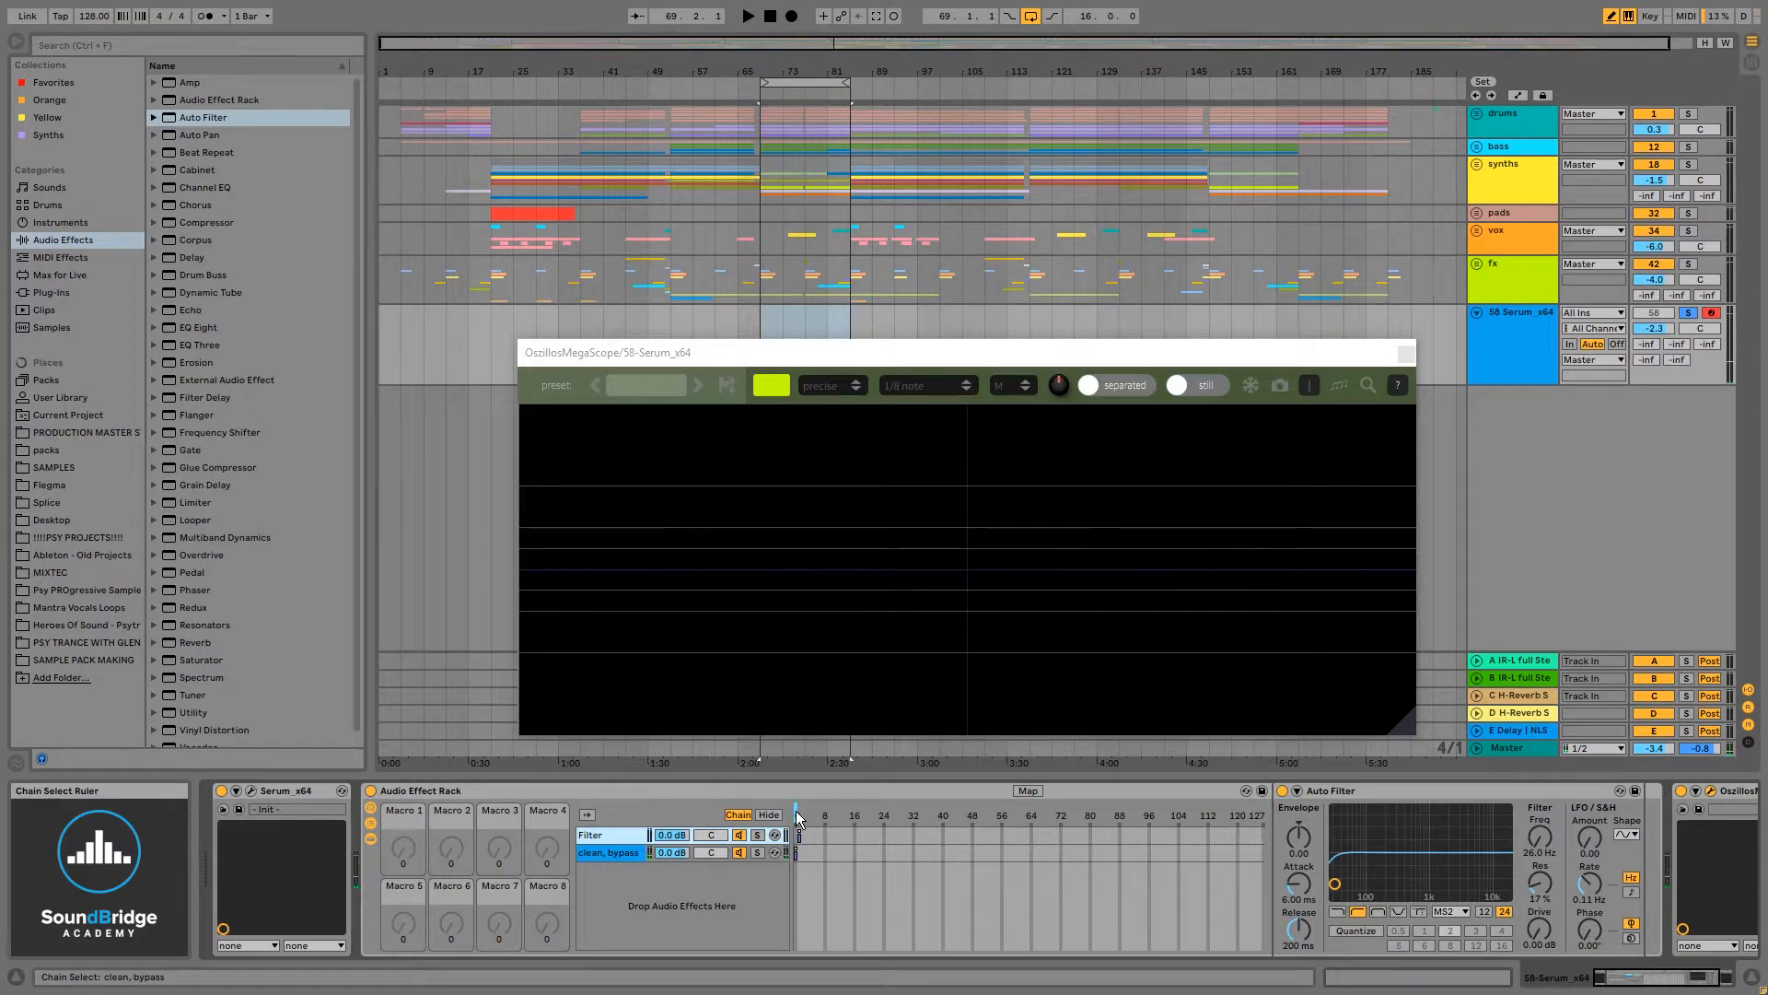
pyautogui.click(798, 819)
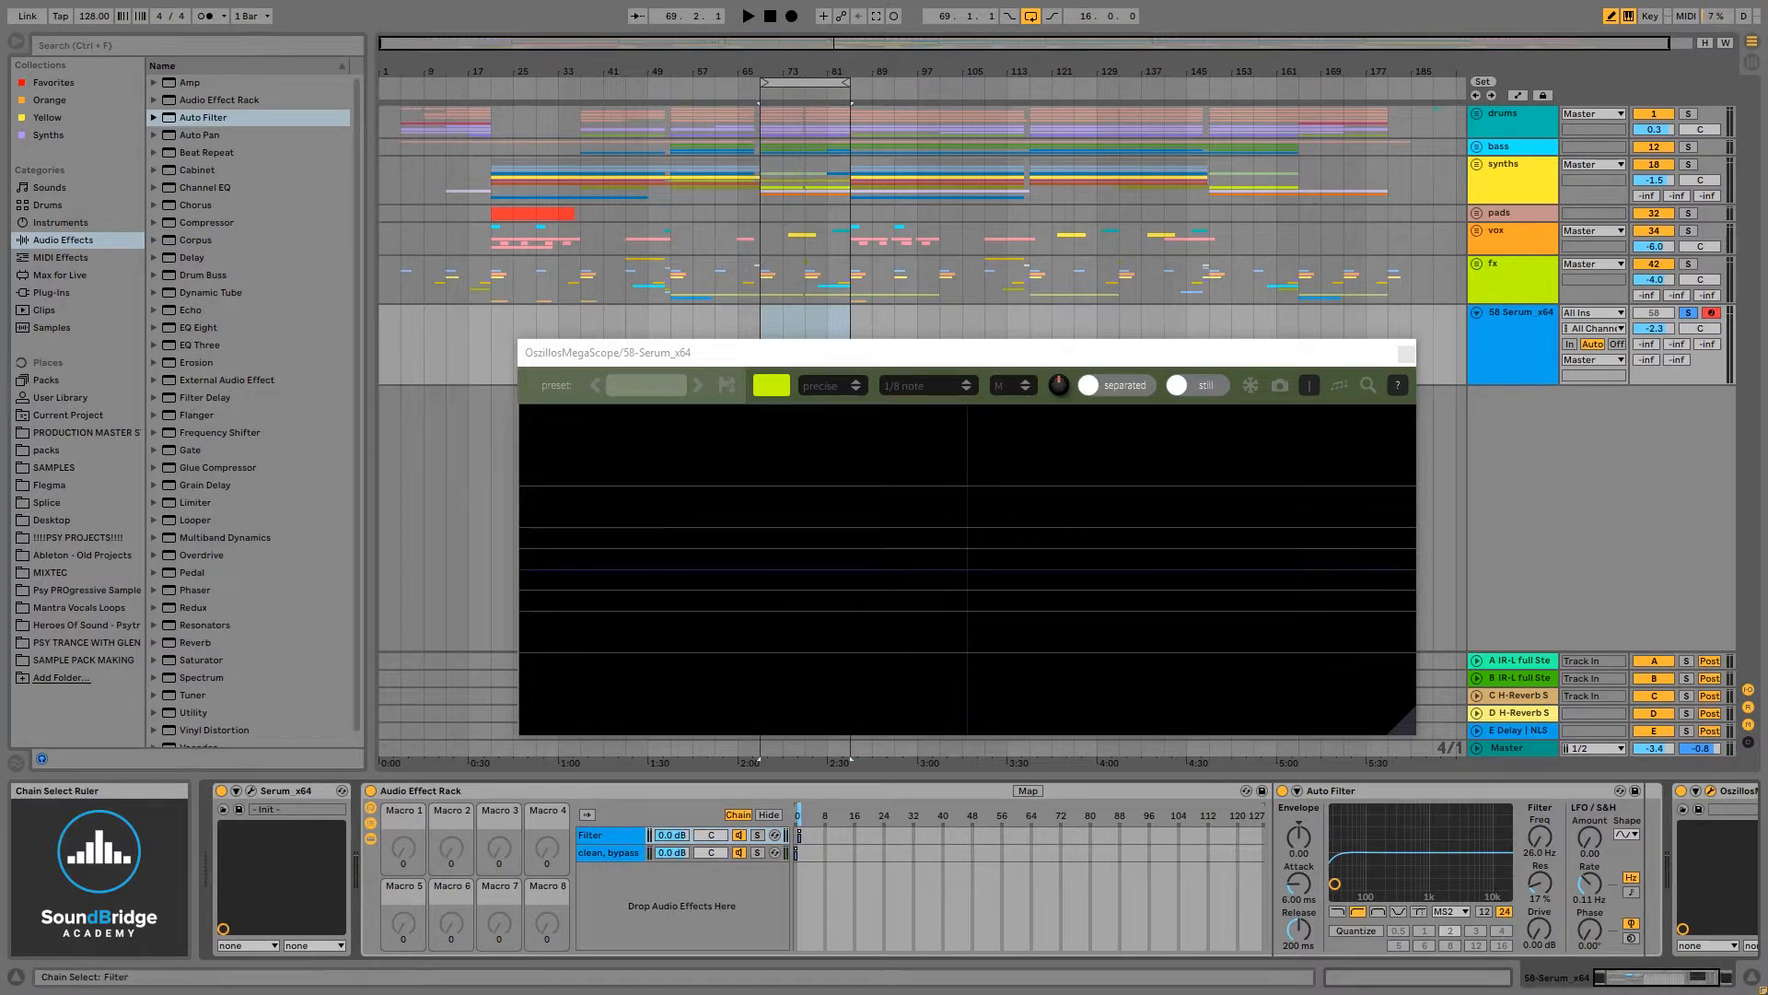
pyautogui.click(604, 842)
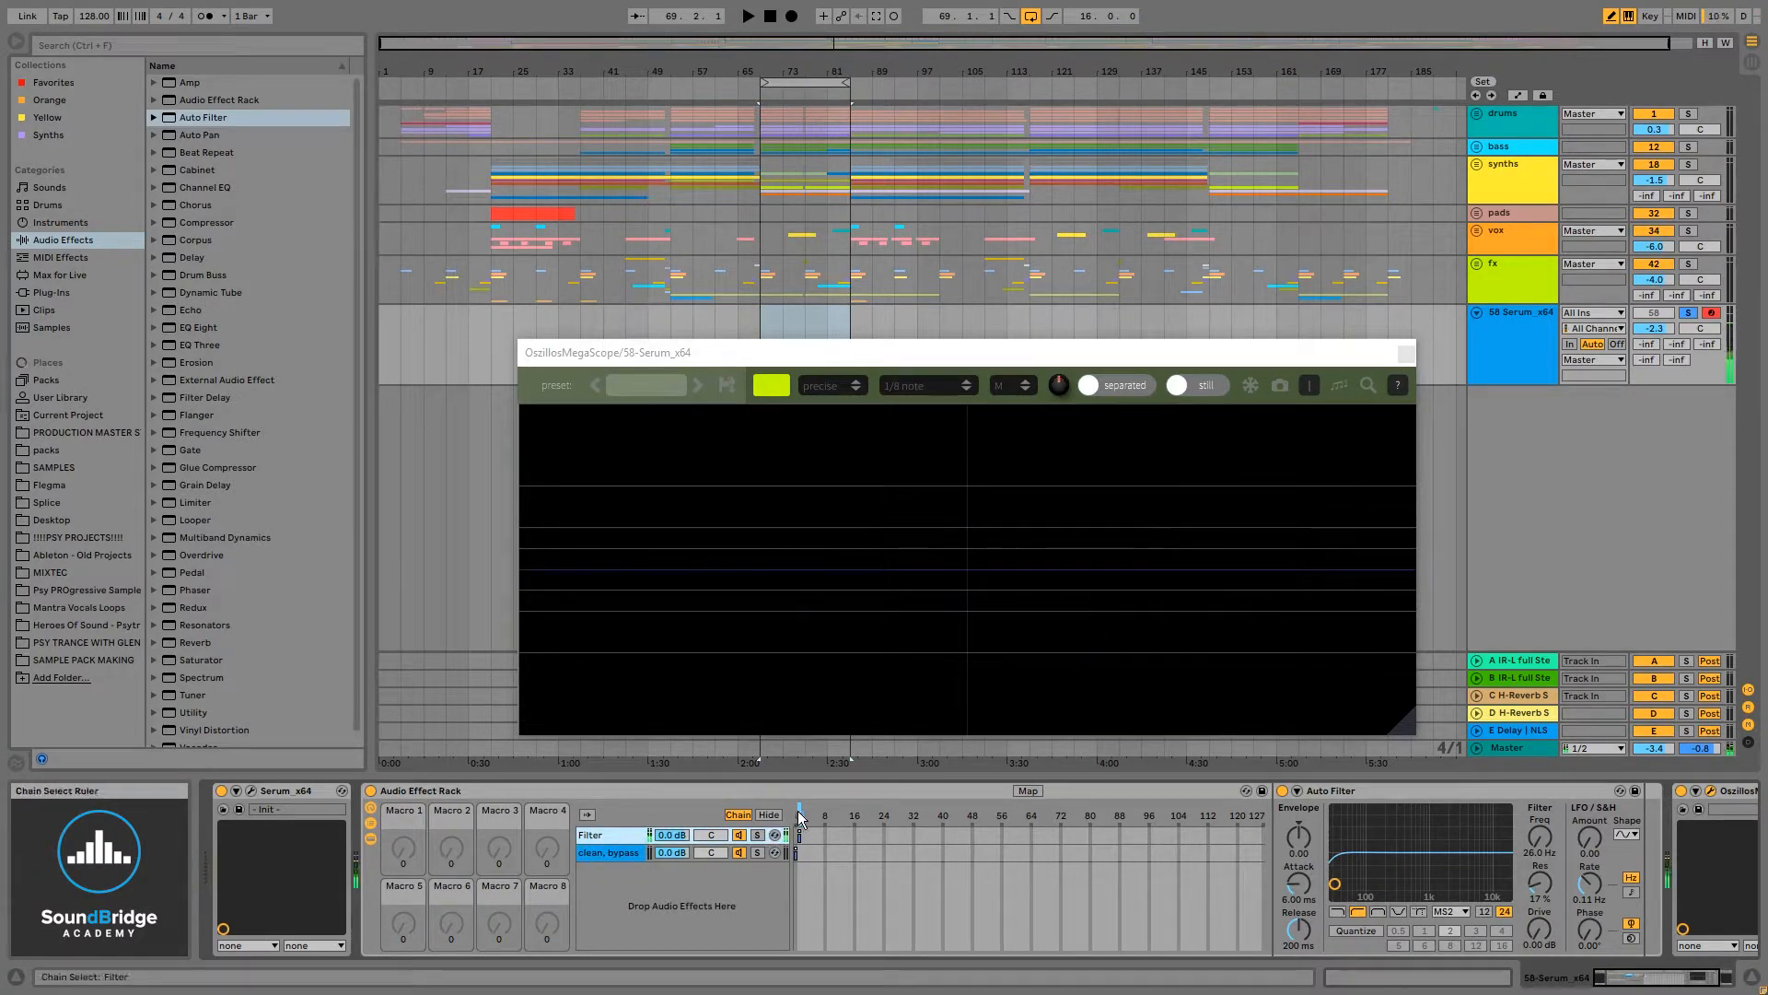
pyautogui.moveTo(798, 817); pyautogui.dragTo(800, 811)
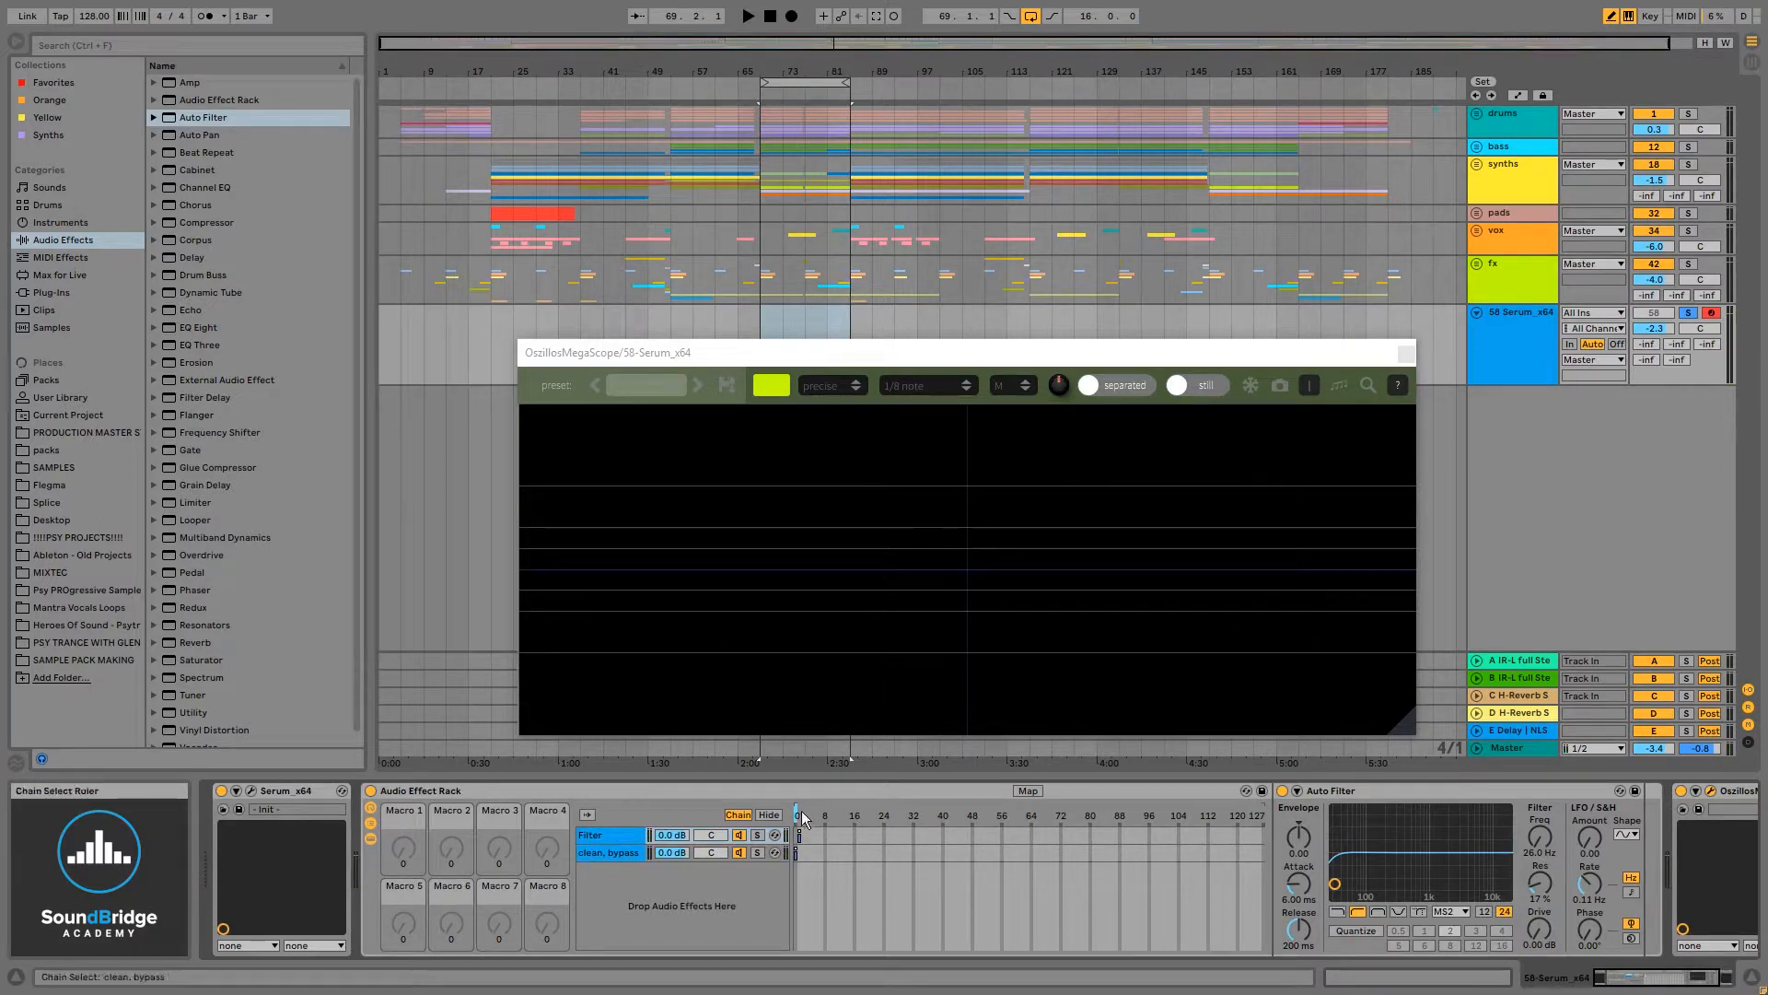
pyautogui.moveTo(811, 816)
pyautogui.mouseDown()
pyautogui.moveTo(1158, 816)
pyautogui.moveTo(798, 816)
pyautogui.mouseUp()
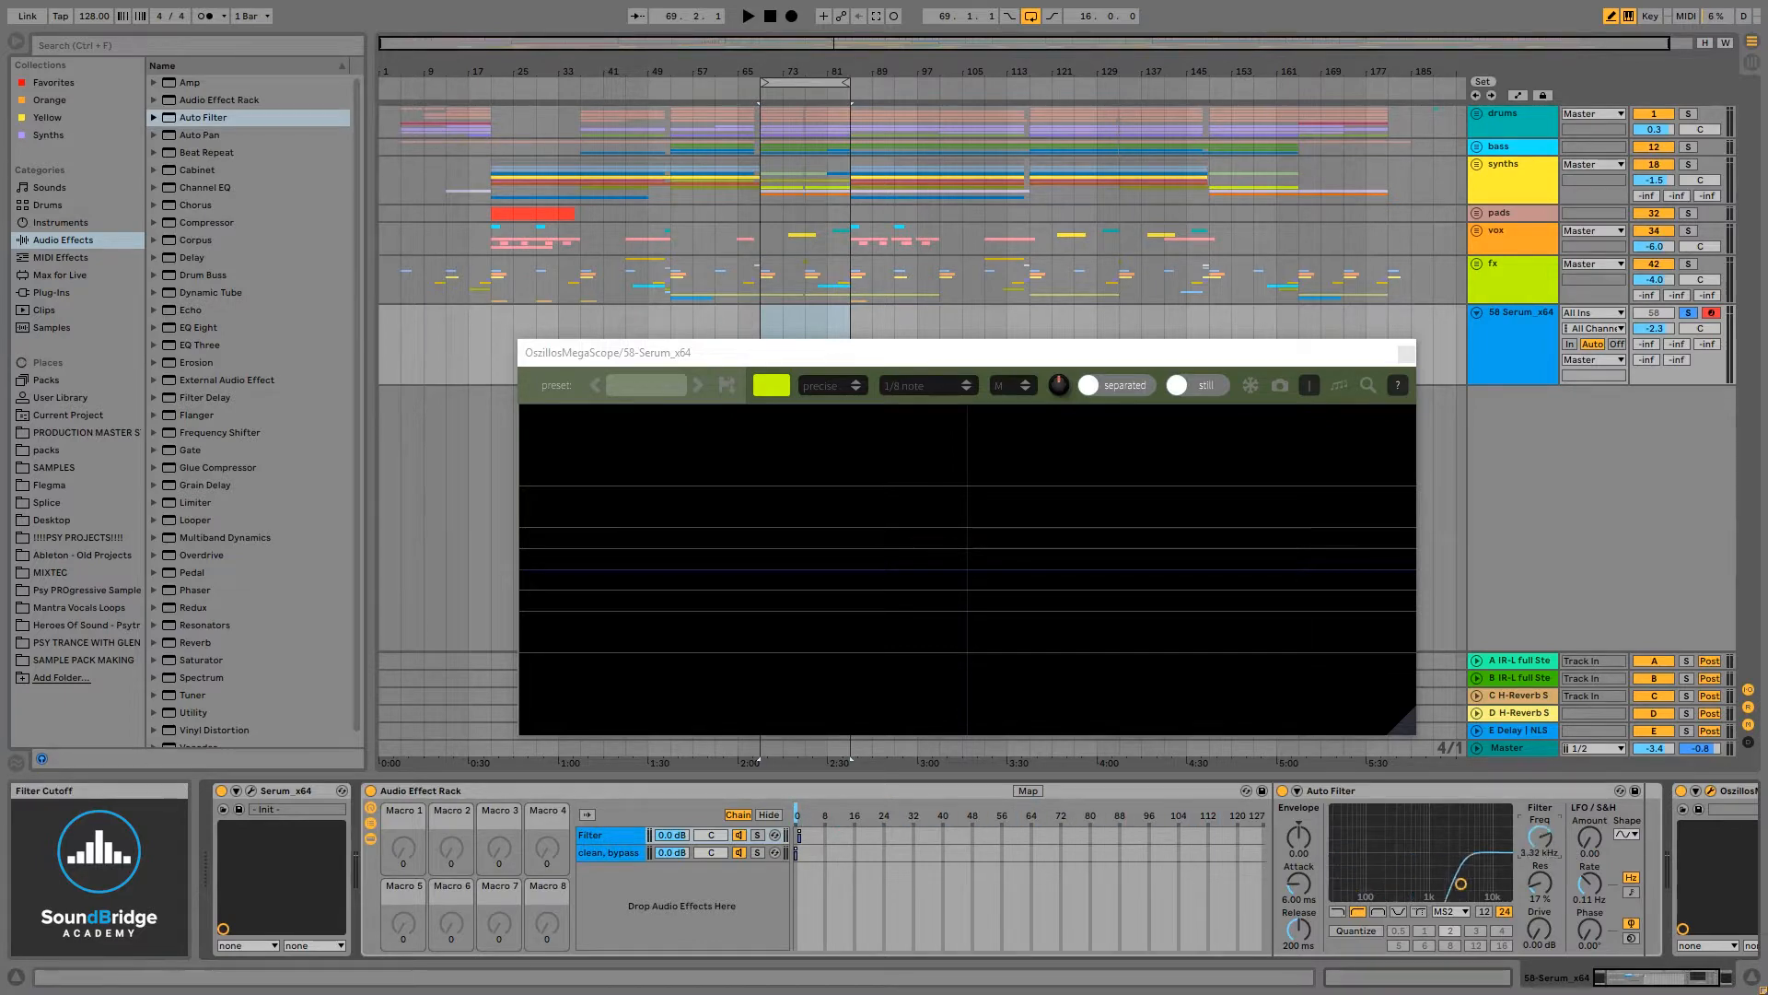
# - Map the Auto Filter's Freq control to Macro 1
pyautogui.rightClick(1540, 834)
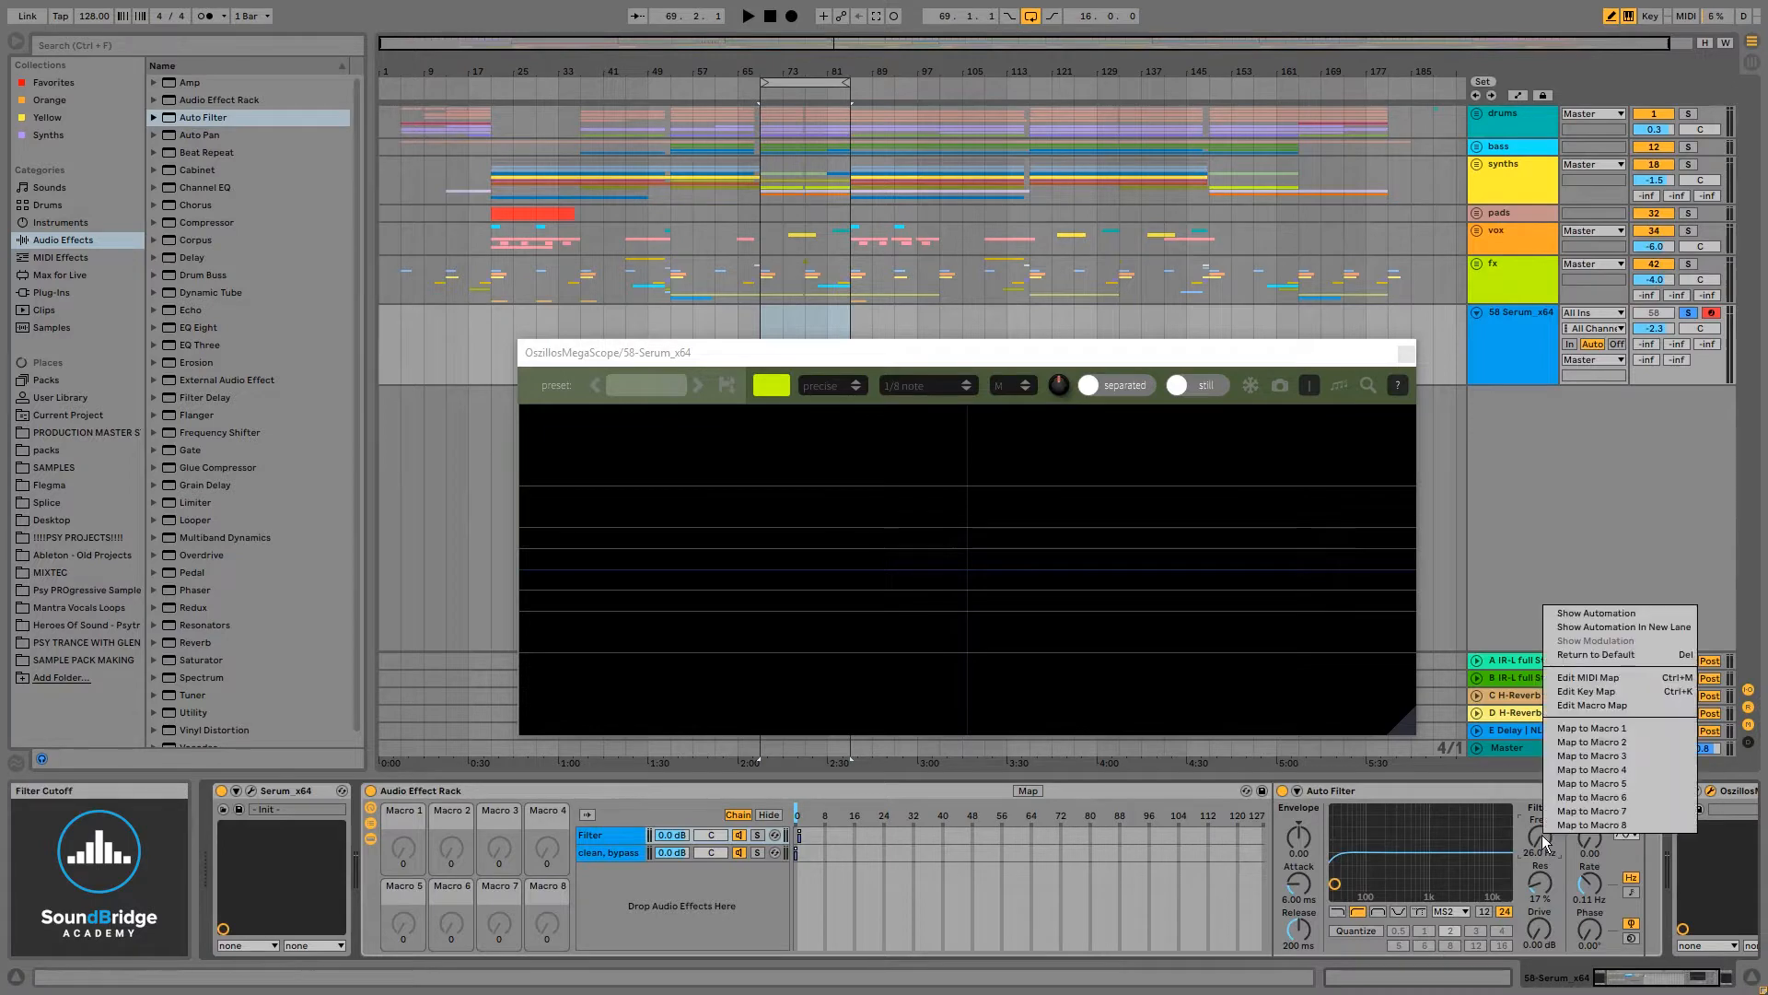
pyautogui.click(1597, 732)
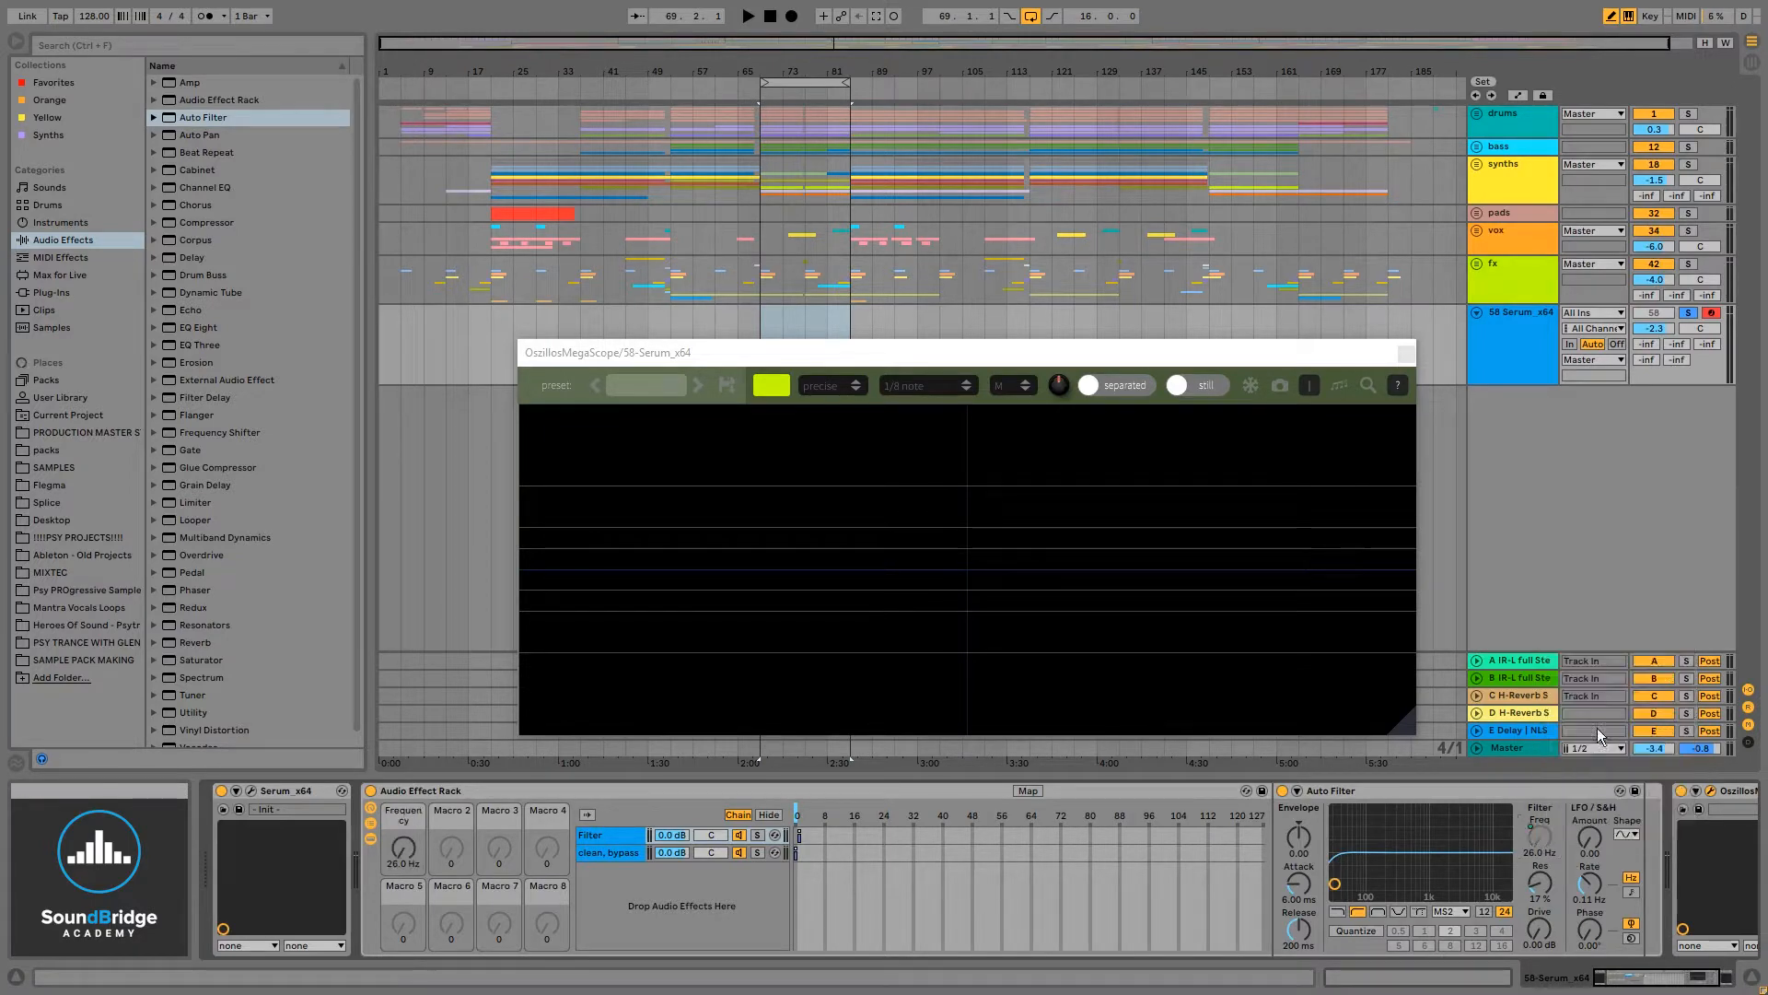
# - Map the chain selector to Macro 1 as well and try turning Macro 1
pyautogui.rightClick(797, 822)
pyautogui.click(854, 716)
pyautogui.moveTo(404, 850)
pyautogui.mouseDown()
pyautogui.moveTo(403, 751)
pyautogui.moveTo(405, 865)
pyautogui.mouseUp()
pyautogui.click(617, 853)
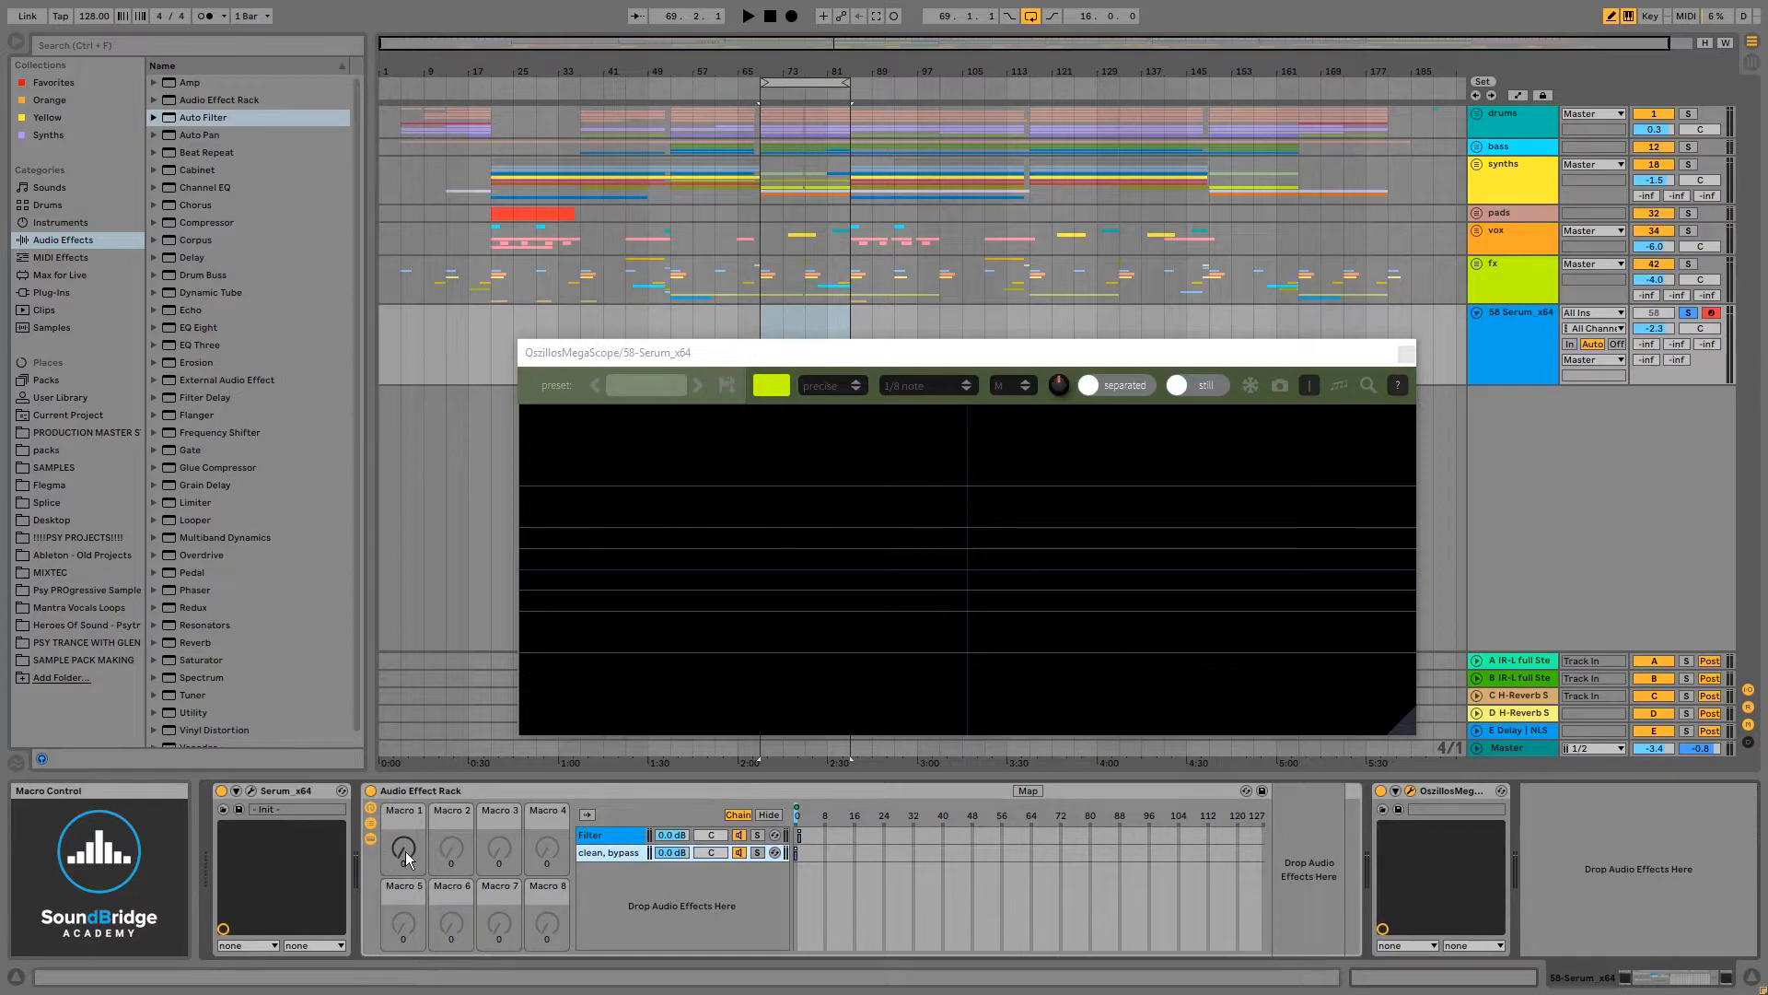
pyautogui.moveTo(405, 851); pyautogui.dragTo(422, 864)
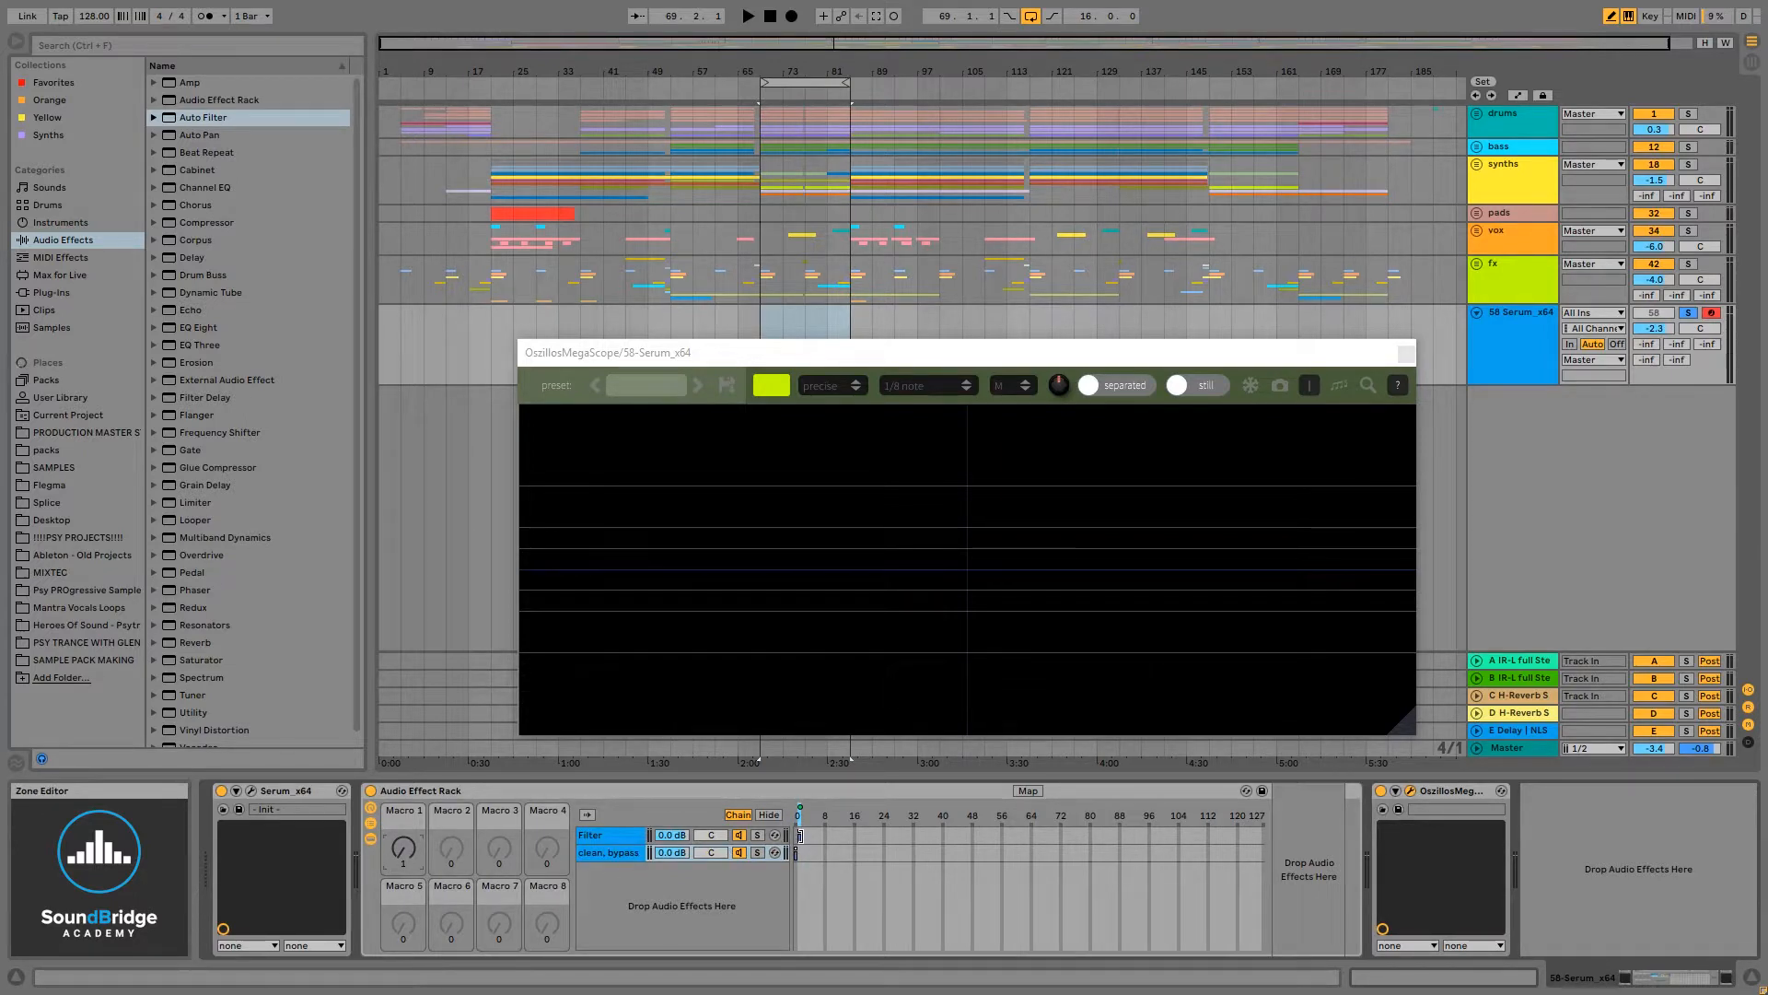
# - Extend the Filter chain's zone across the full chain select range from 0 to 127
pyautogui.moveTo(800, 835); pyautogui.dragTo(1266, 835)
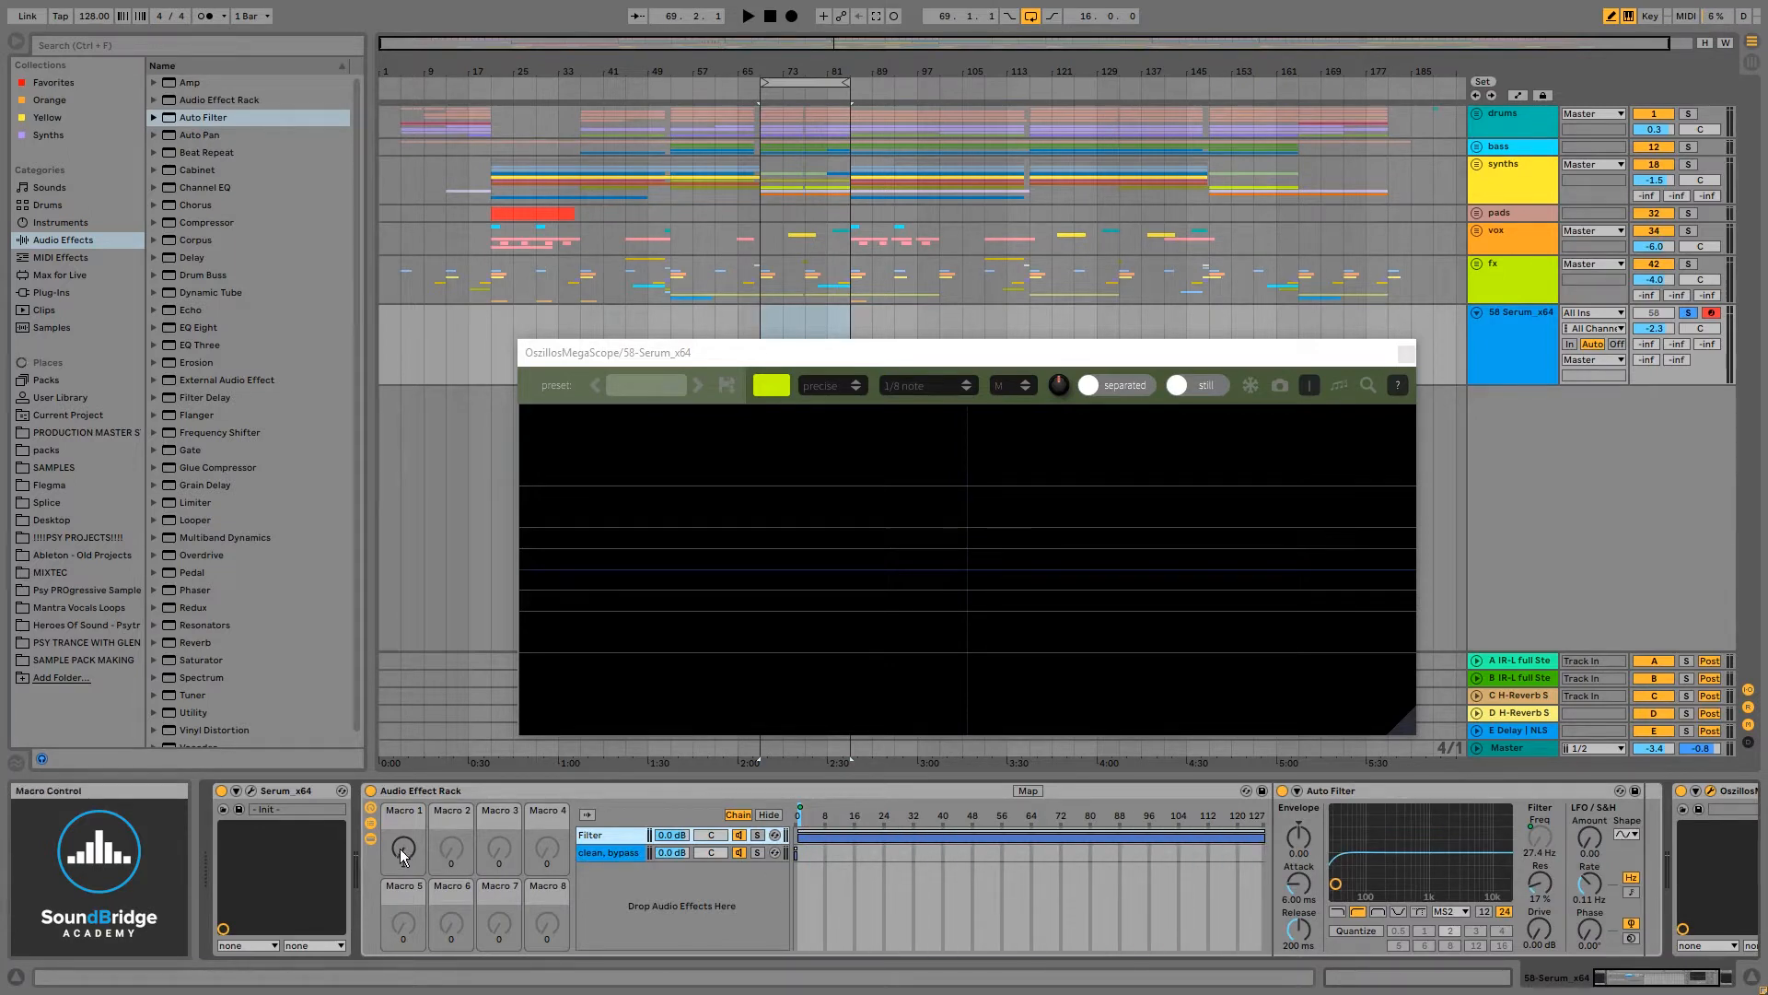
pyautogui.moveTo(403, 847)
pyautogui.mouseDown()
pyautogui.moveTo(404, 764)
pyautogui.moveTo(403, 847)
pyautogui.mouseUp()
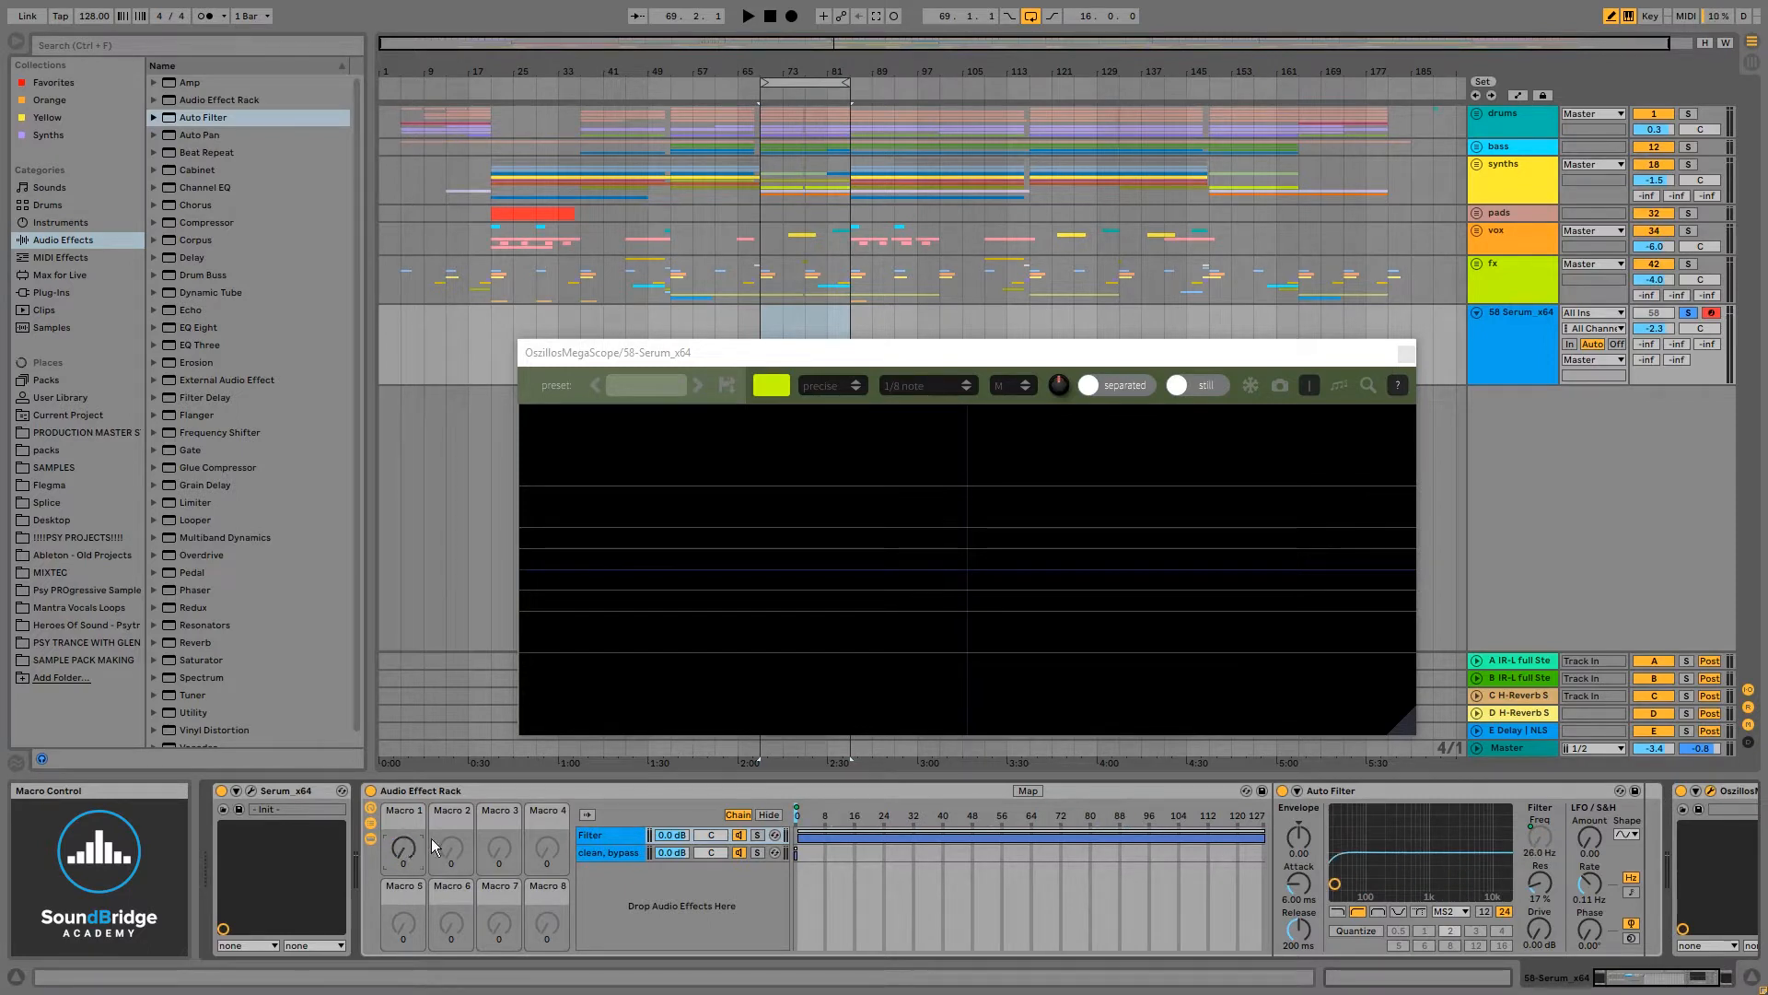
pyautogui.moveTo(405, 860)
pyautogui.mouseDown()
pyautogui.moveTo(405, 773)
pyautogui.moveTo(405, 859)
pyautogui.mouseUp()
# - Add a Redux effect after the Auto Filter in the Filter chain
pyautogui.scroll(-1, 260, 483)
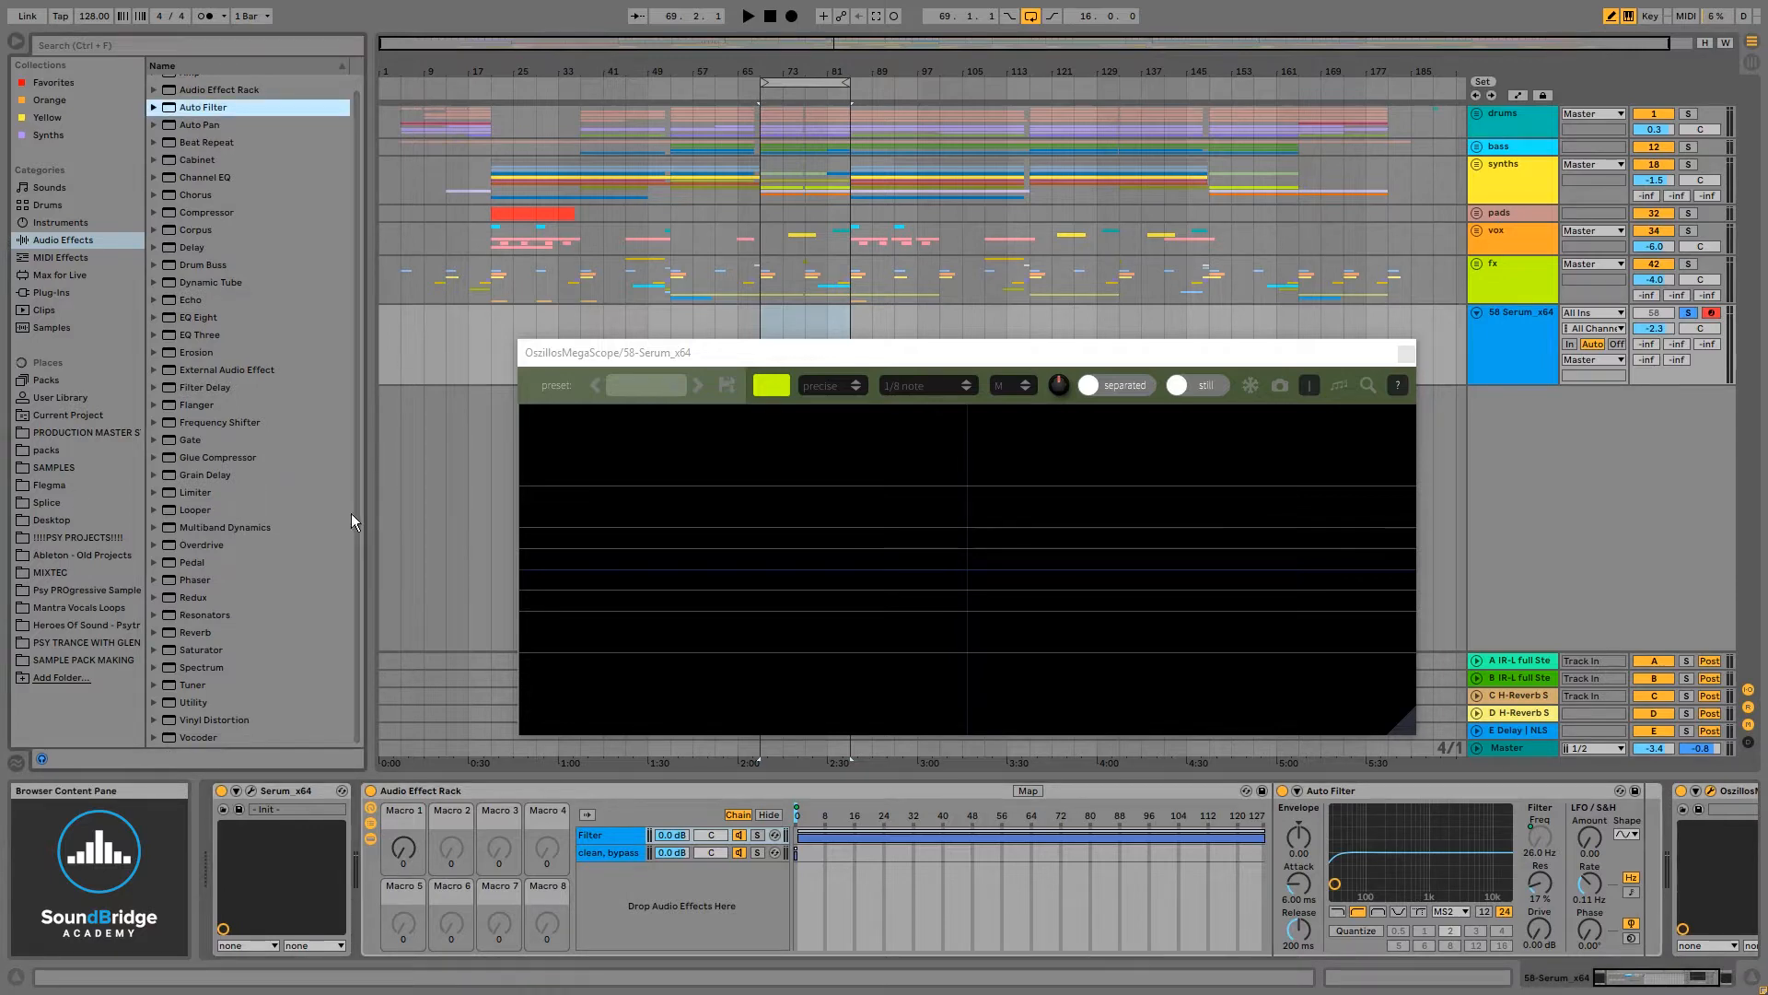
pyautogui.moveTo(191, 598); pyautogui.dragTo(1653, 807)
pyautogui.moveTo(1371, 359); pyautogui.dragTo(1355, 322)
# - Set Redux's downsample mode to Soft and its downsample amount to 3.26 while testing Macro 1
pyautogui.moveTo(1666, 930)
pyautogui.mouseDown()
pyautogui.moveTo(1666, 916)
pyautogui.moveTo(1667, 937)
pyautogui.mouseUp()
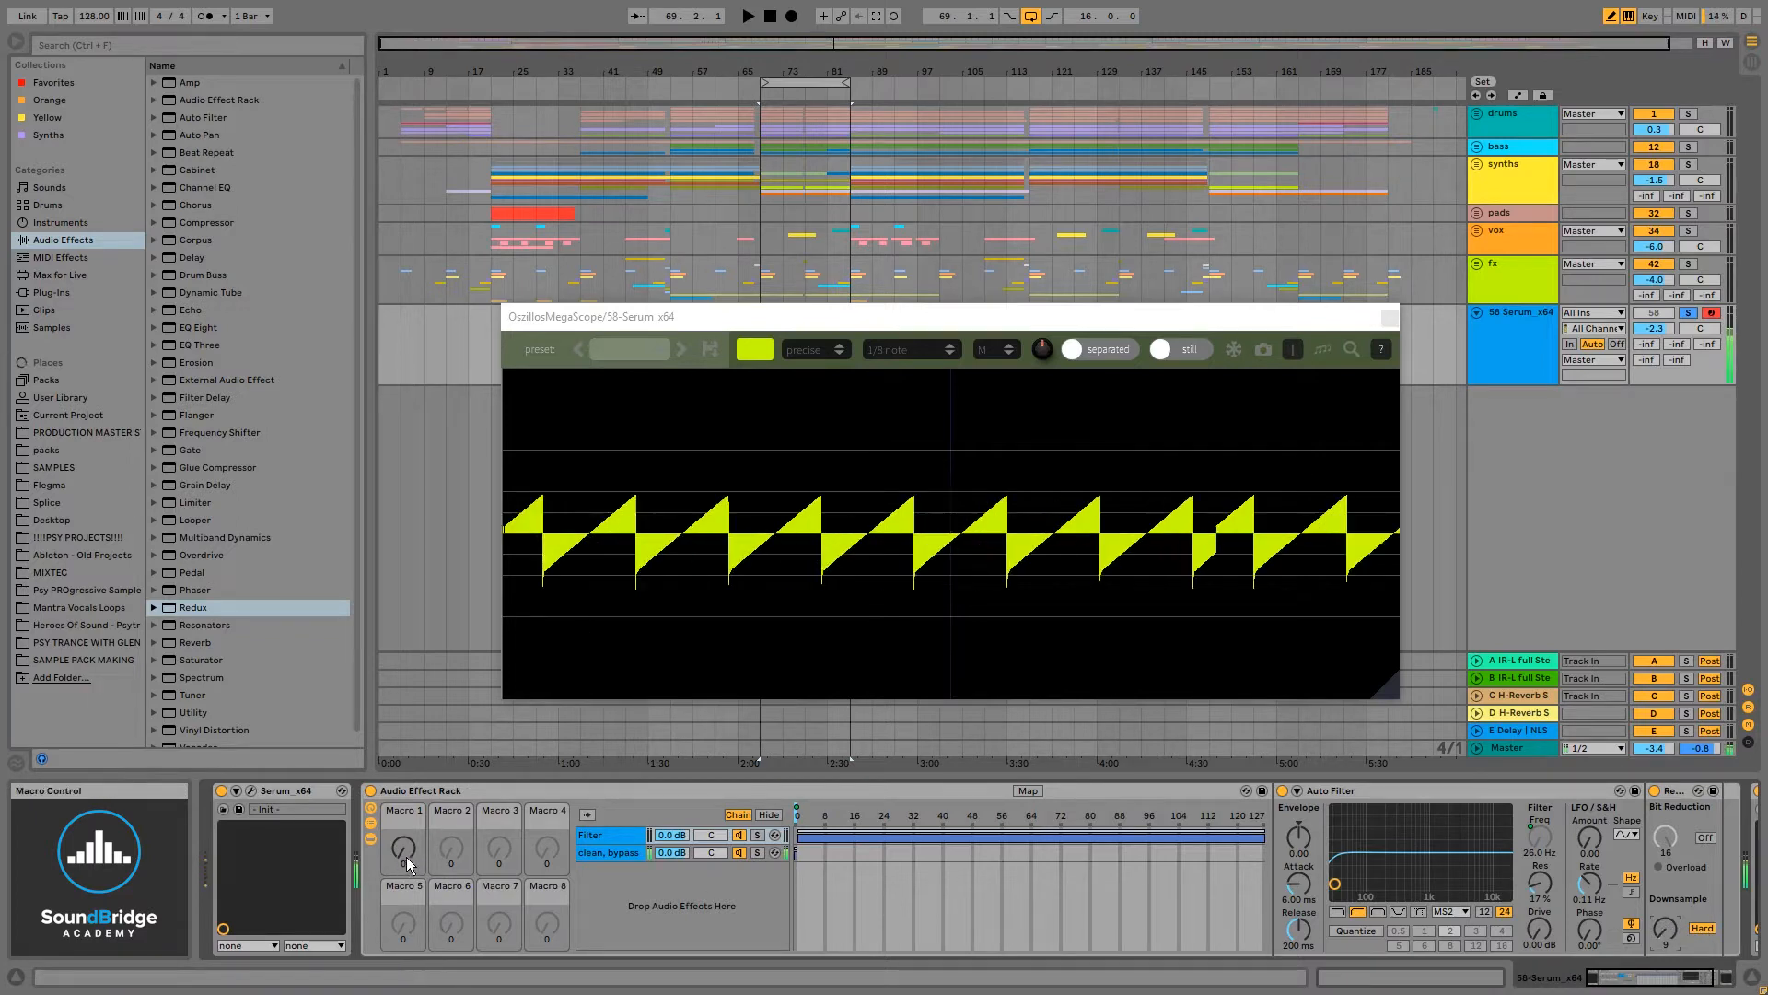
pyautogui.moveTo(408, 864); pyautogui.dragTo(404, 921)
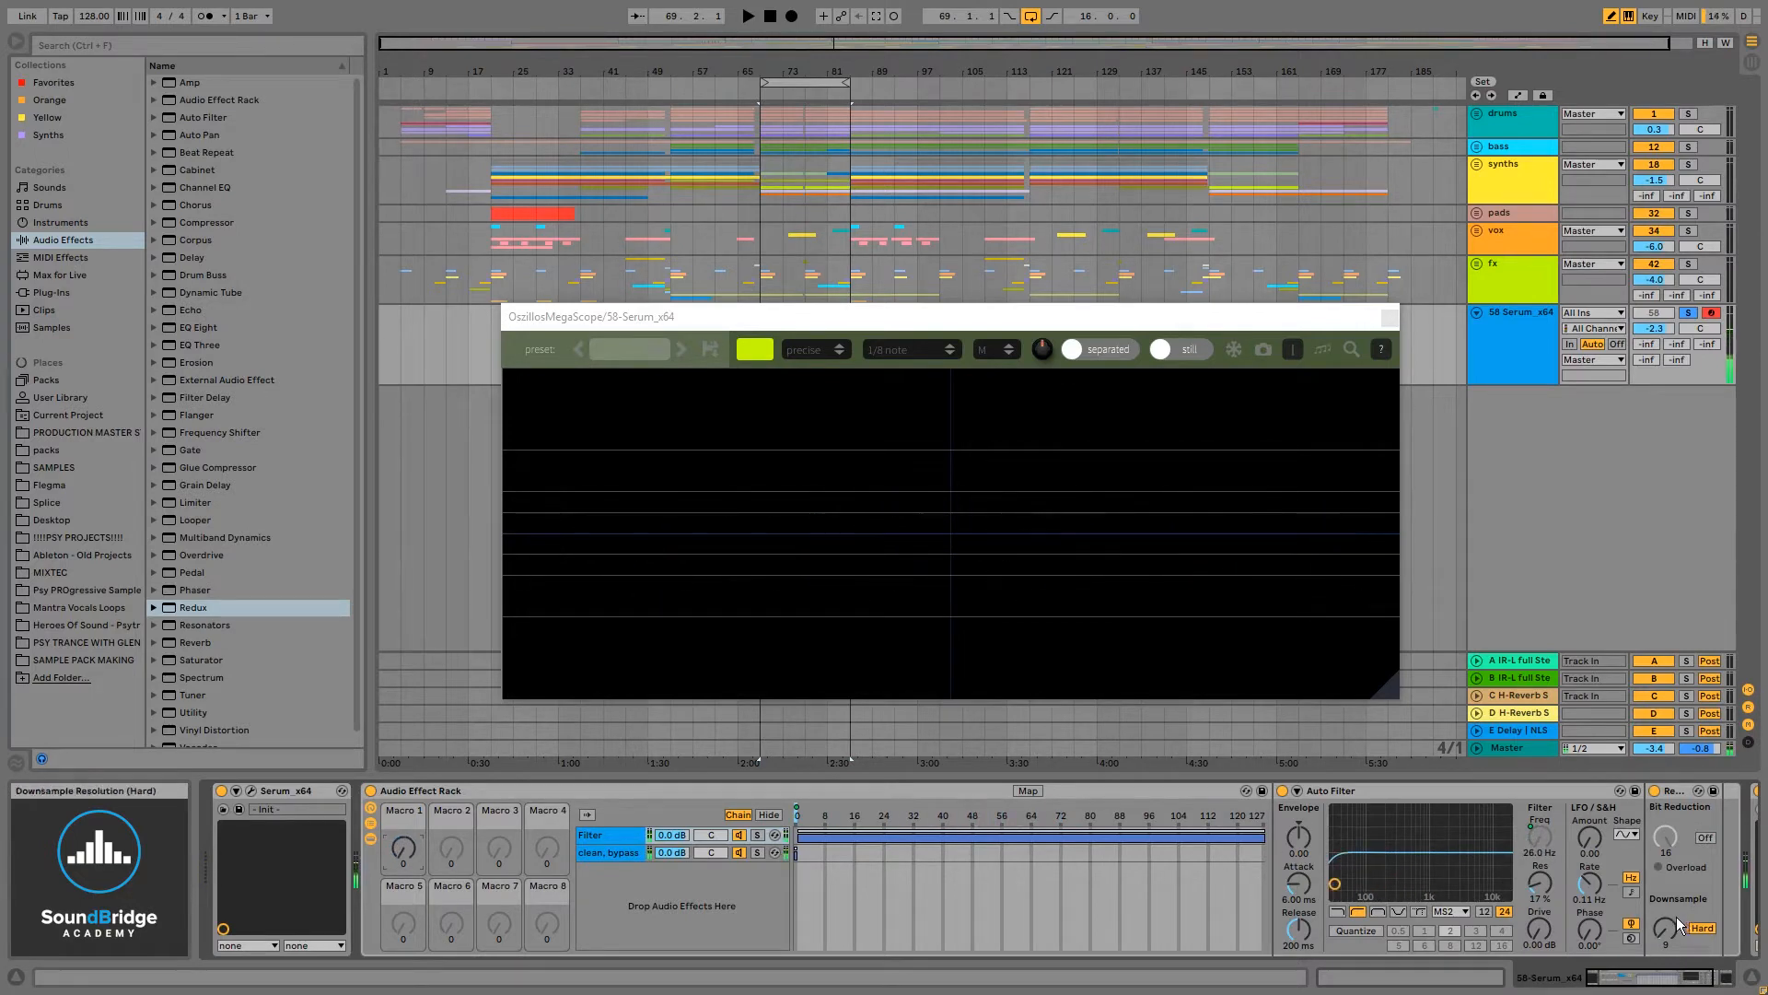
pyautogui.moveTo(1676, 916); pyautogui.dragTo(1676, 884)
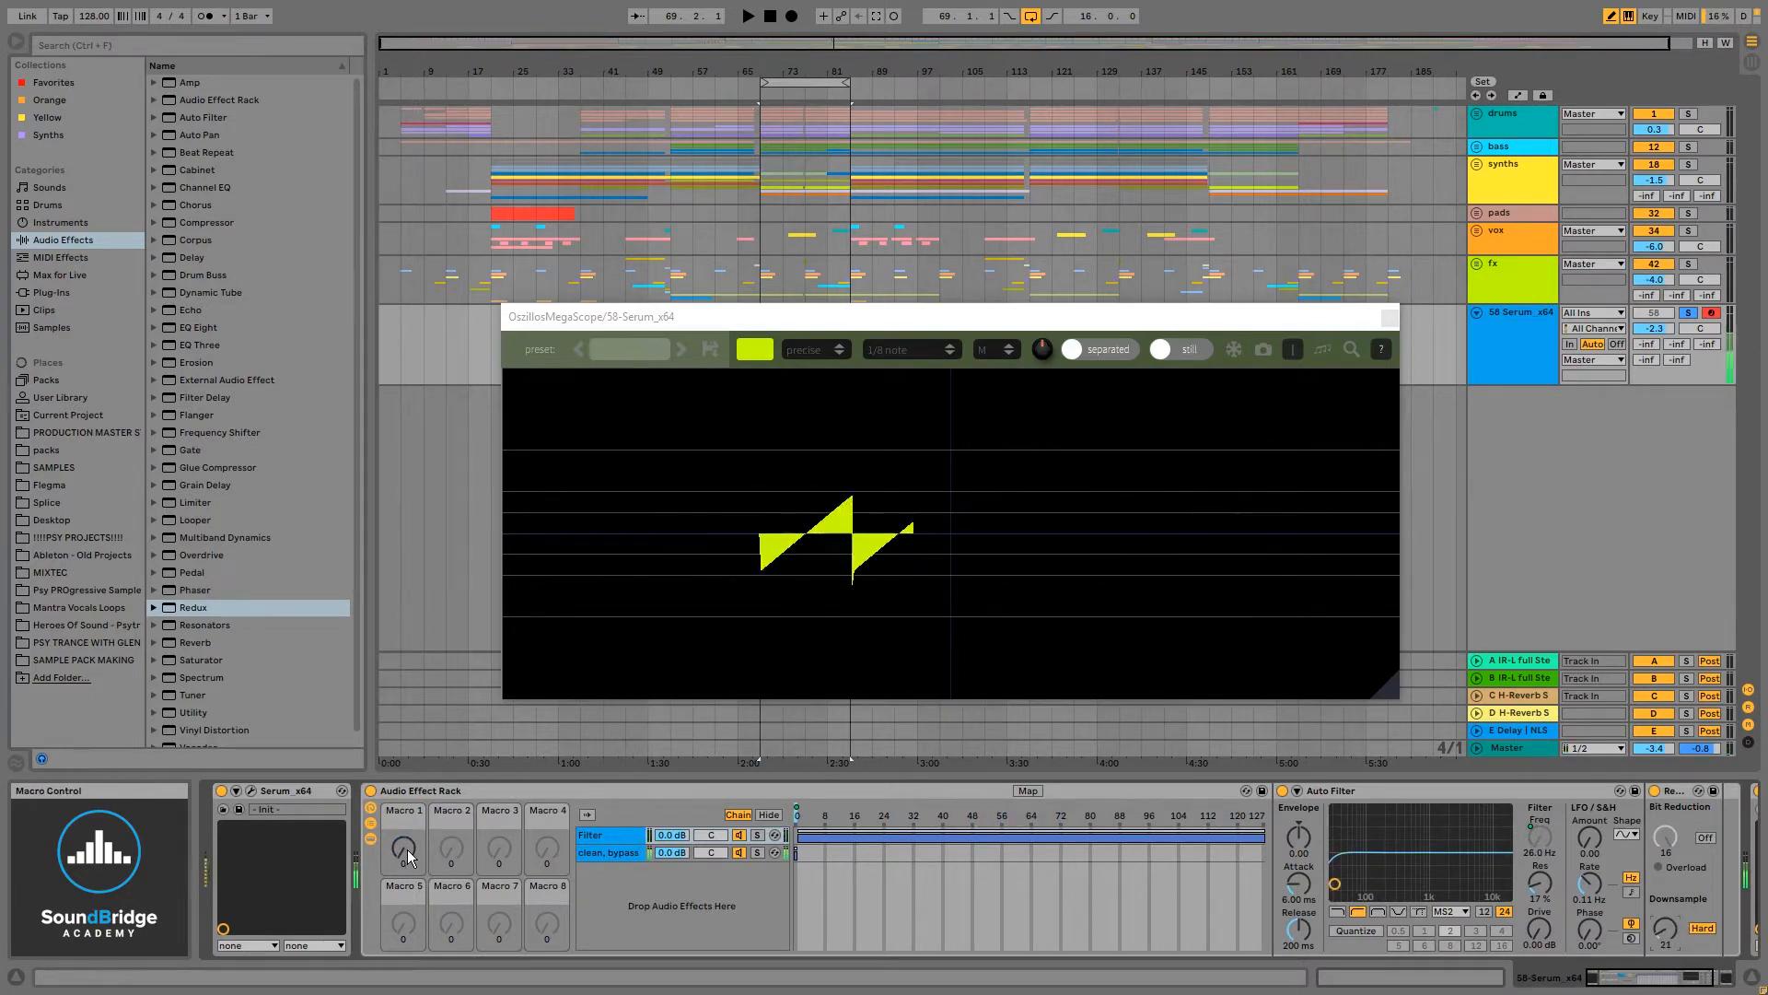
pyautogui.moveTo(407, 849)
pyautogui.mouseDown()
pyautogui.moveTo(407, 719)
pyautogui.moveTo(407, 856)
pyautogui.mouseUp()
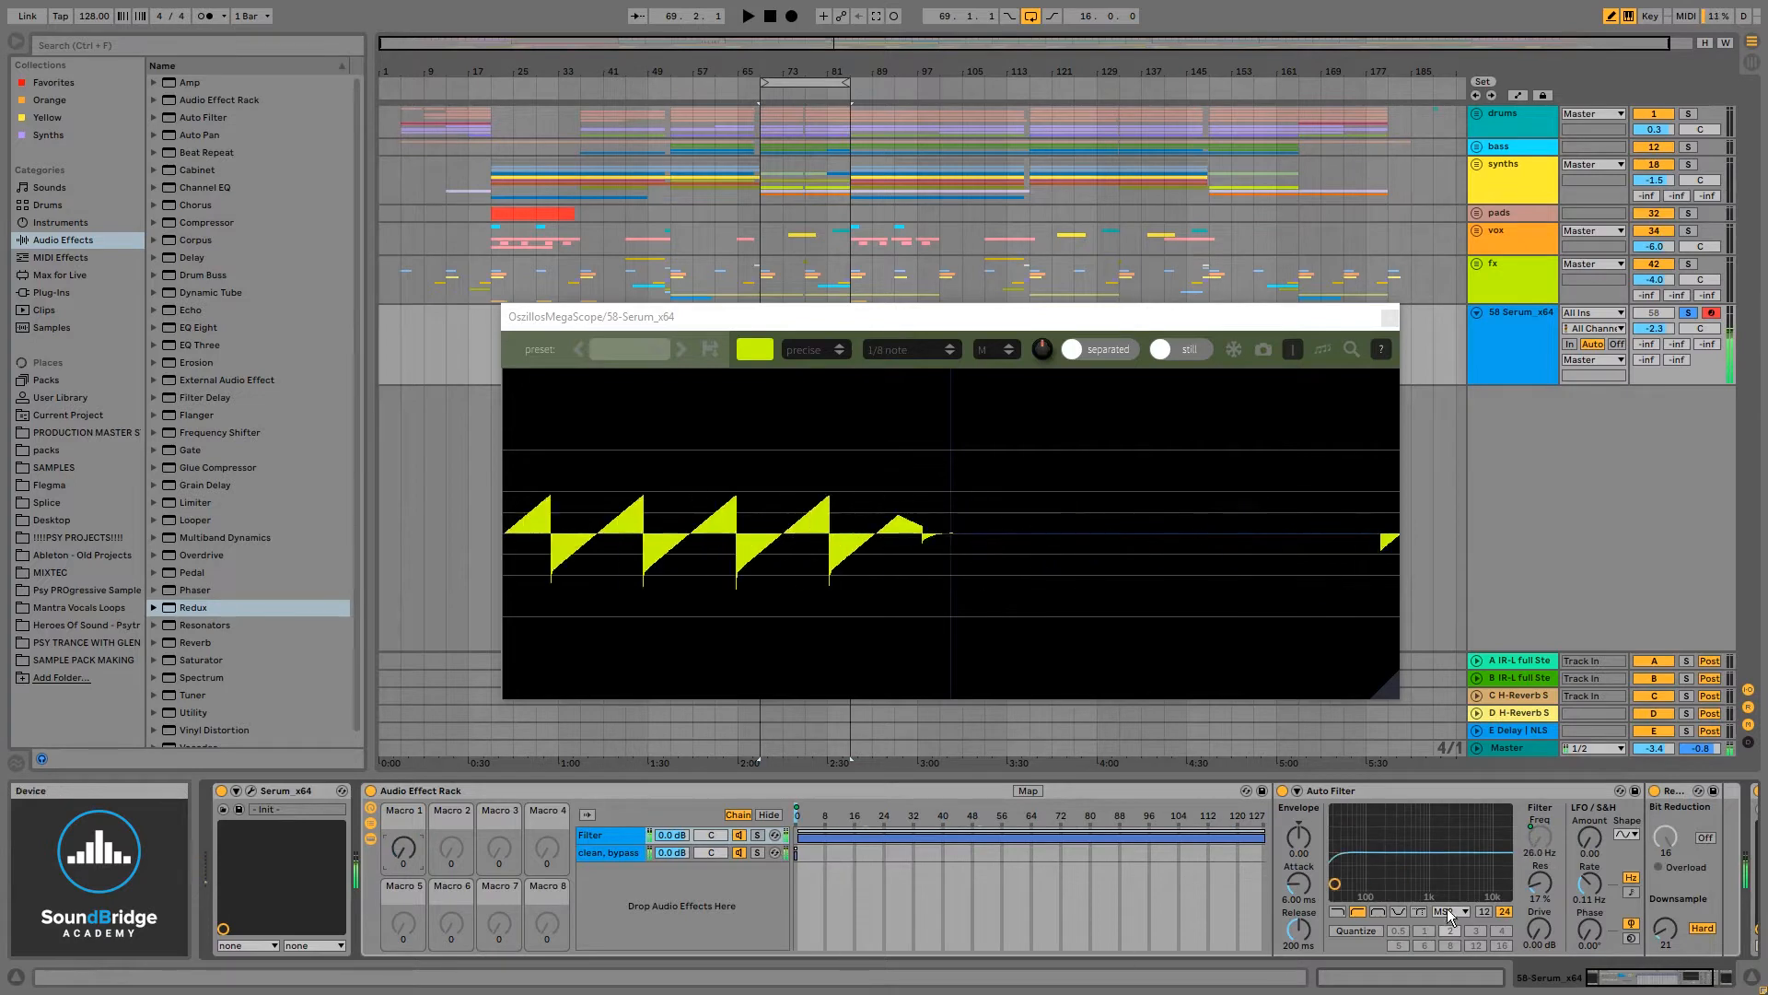
pyautogui.click(1702, 928)
pyautogui.moveTo(1666, 930); pyautogui.dragTo(1666, 898)
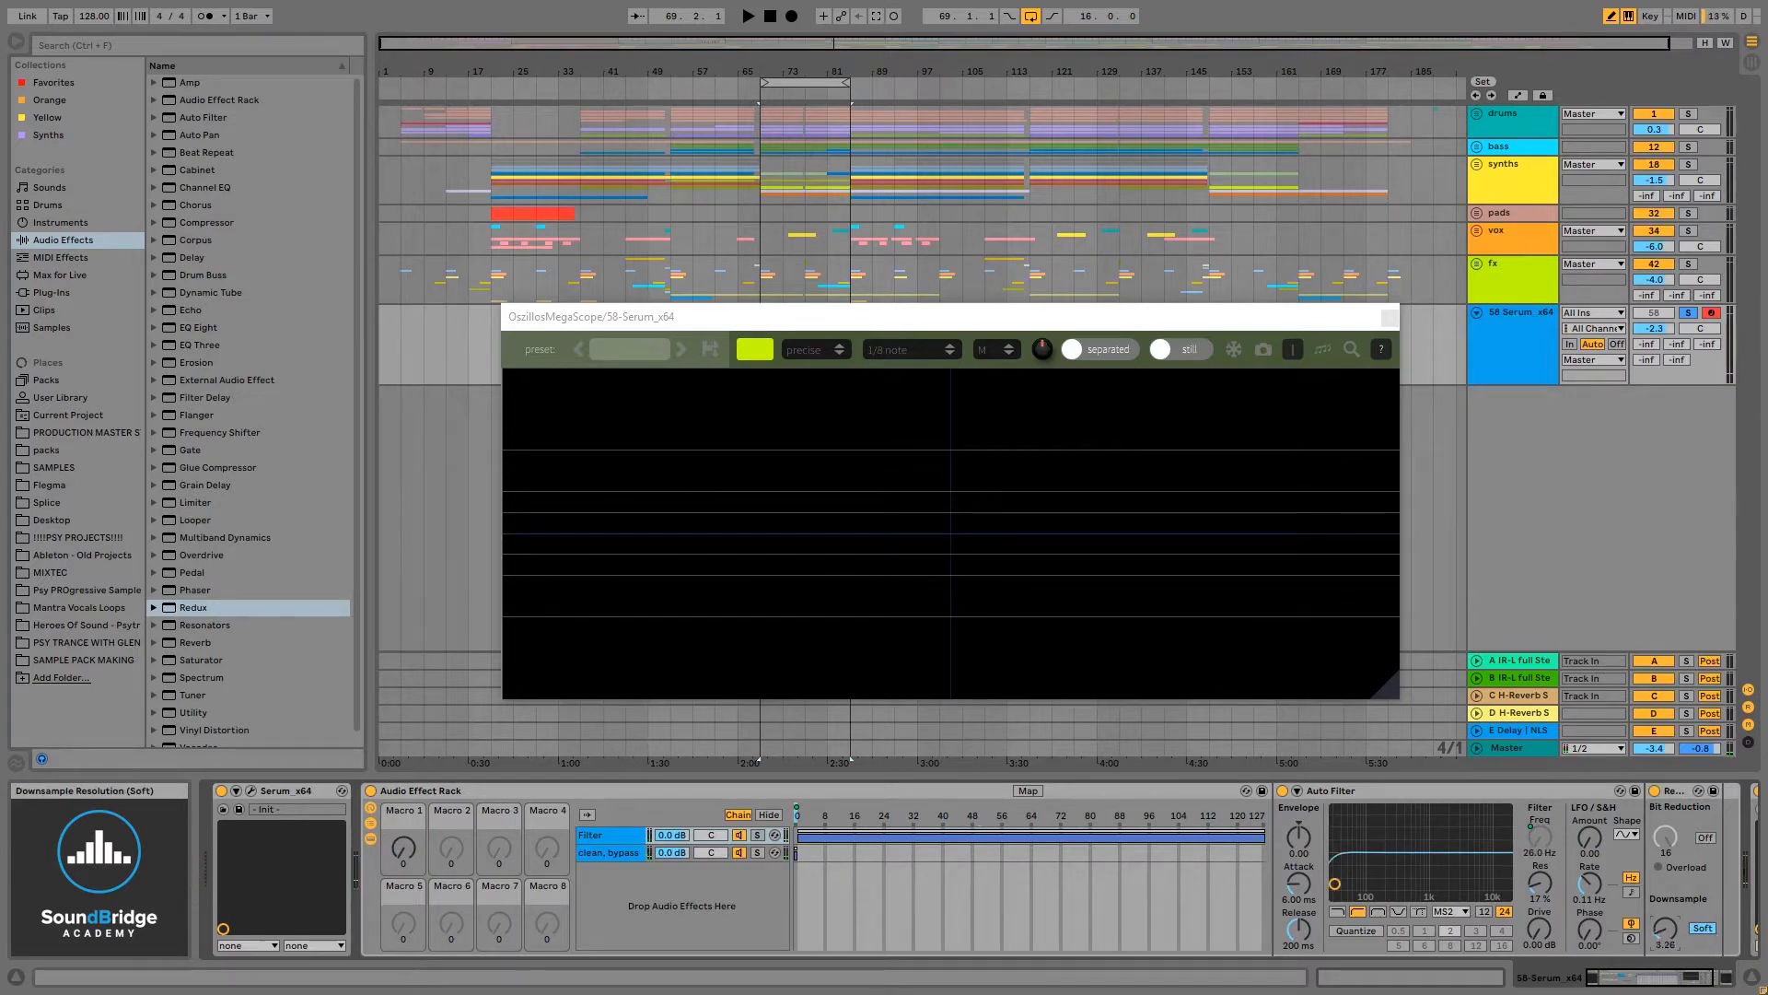
# - Sweep Macro 1 to compare the filtered and clean chains, leaving it at 77
pyautogui.moveTo(405, 849)
pyautogui.mouseDown()
pyautogui.moveTo(405, 732)
pyautogui.moveTo(395, 868)
pyautogui.mouseUp()
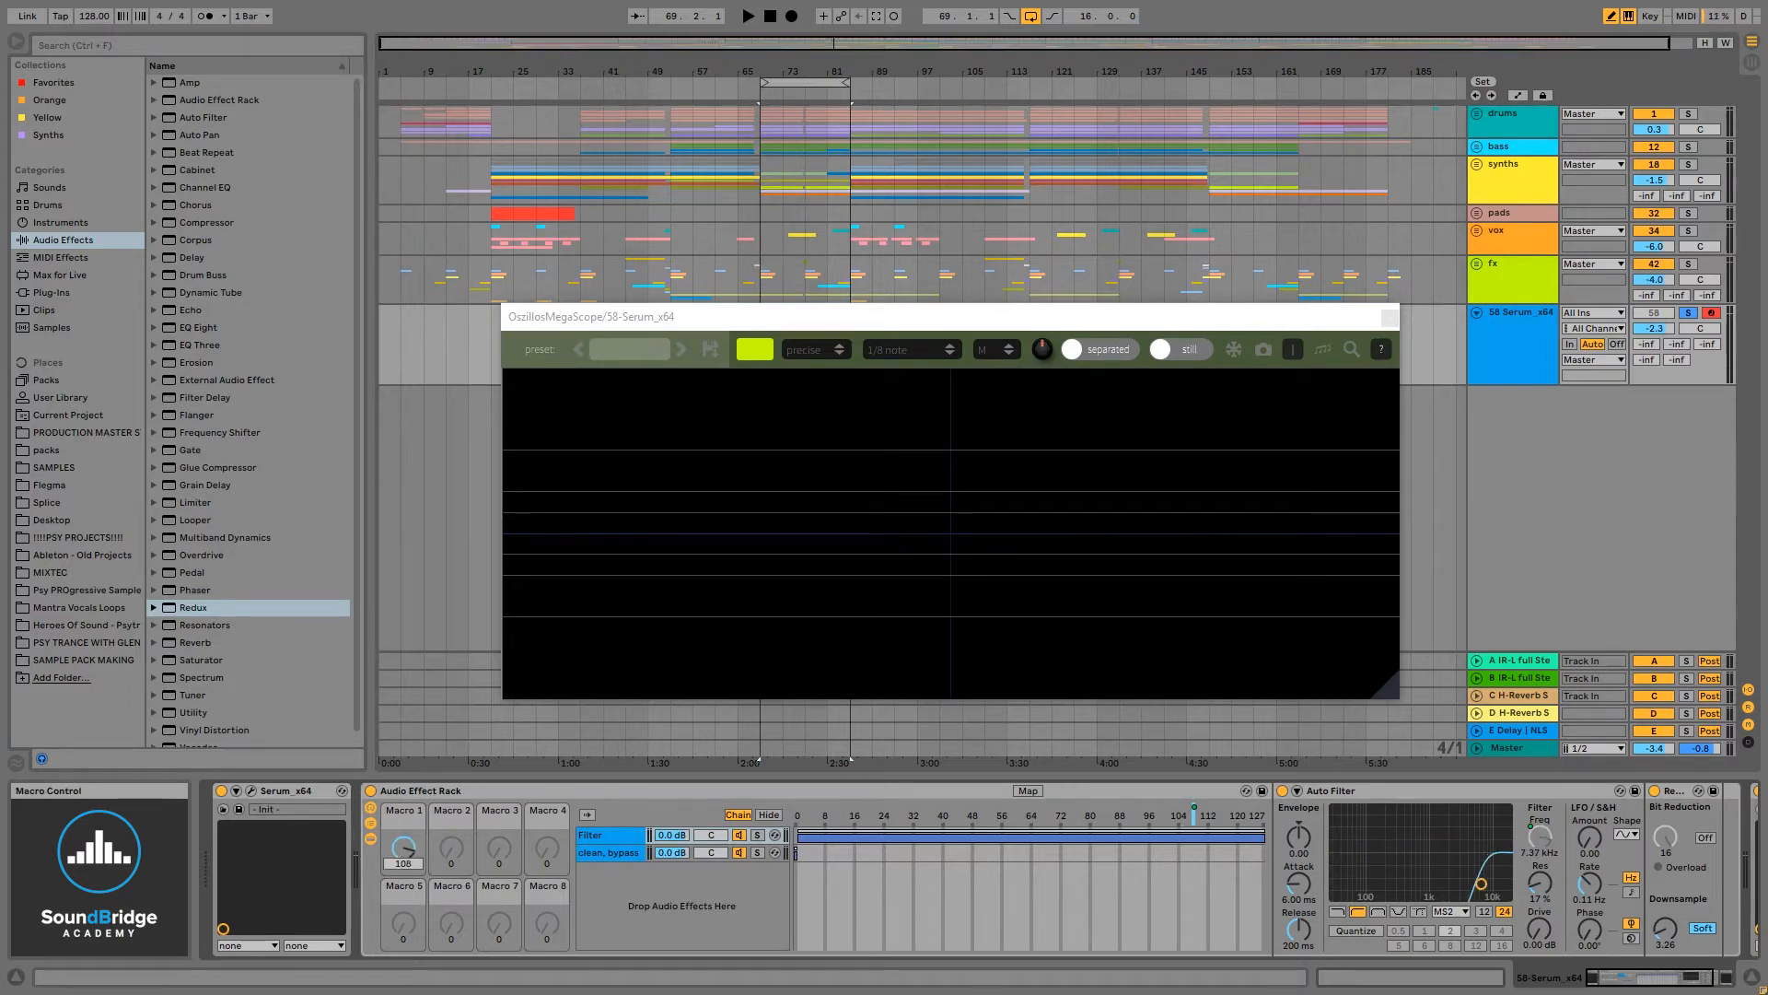
pyautogui.click(403, 848)
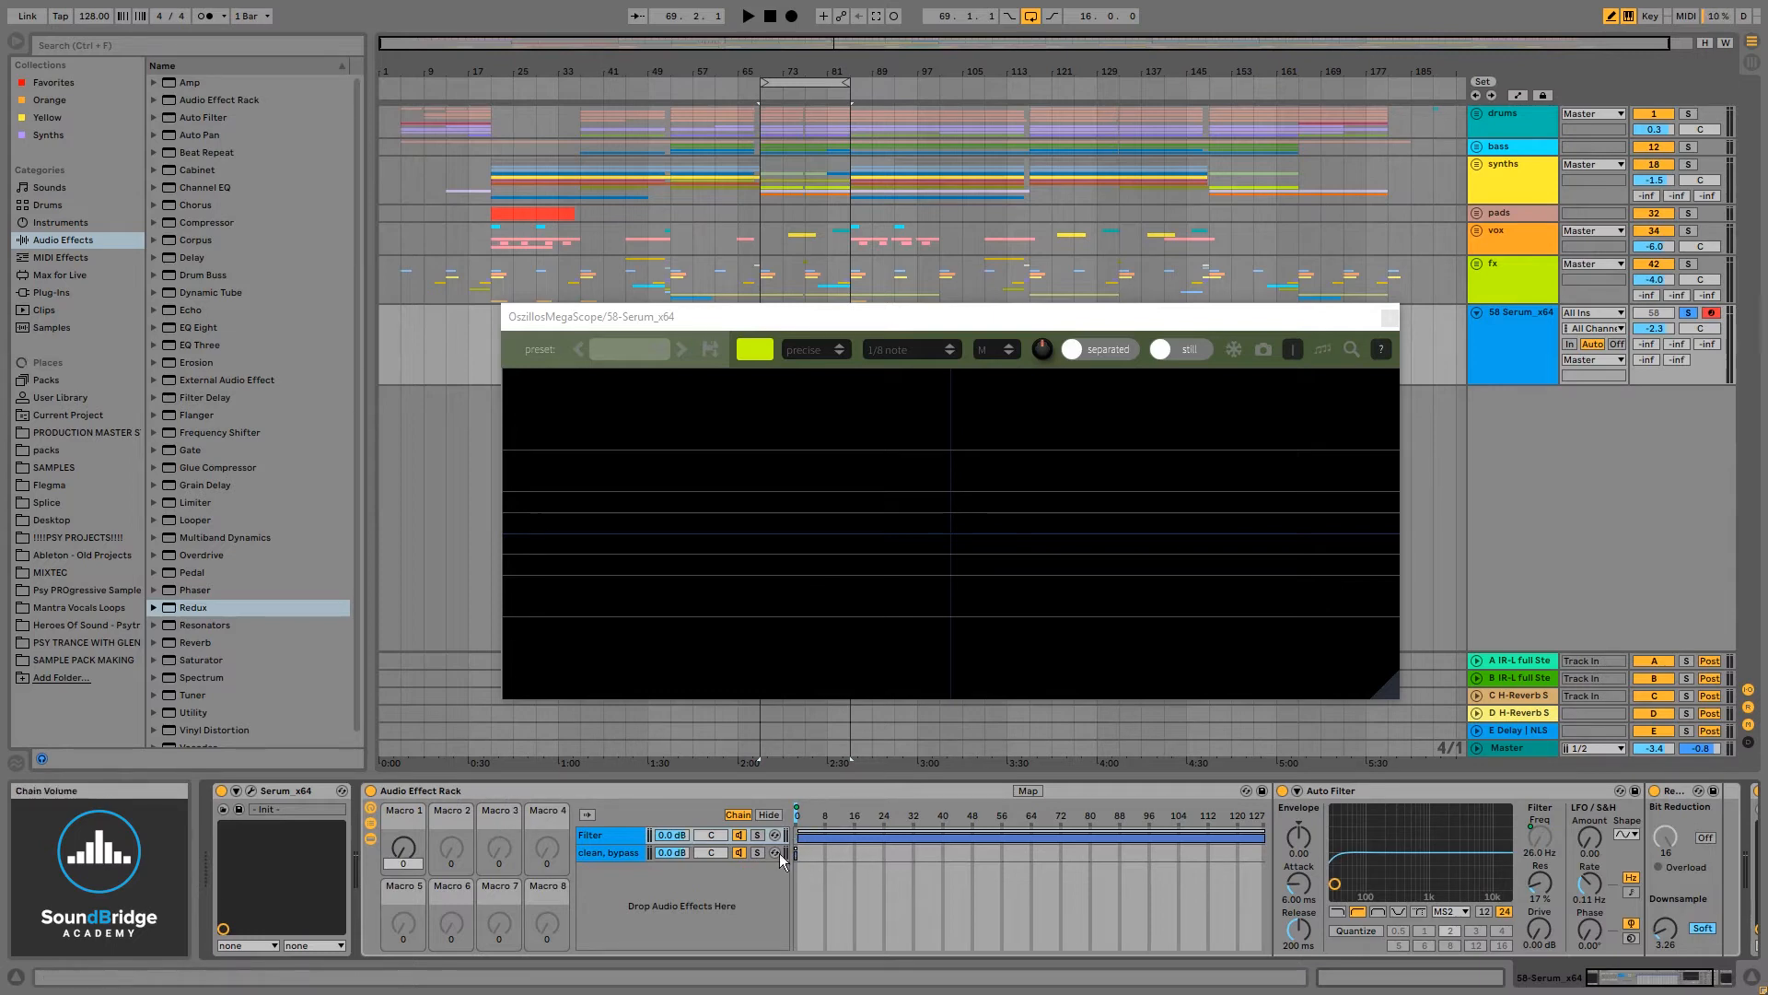
pyautogui.click(650, 899)
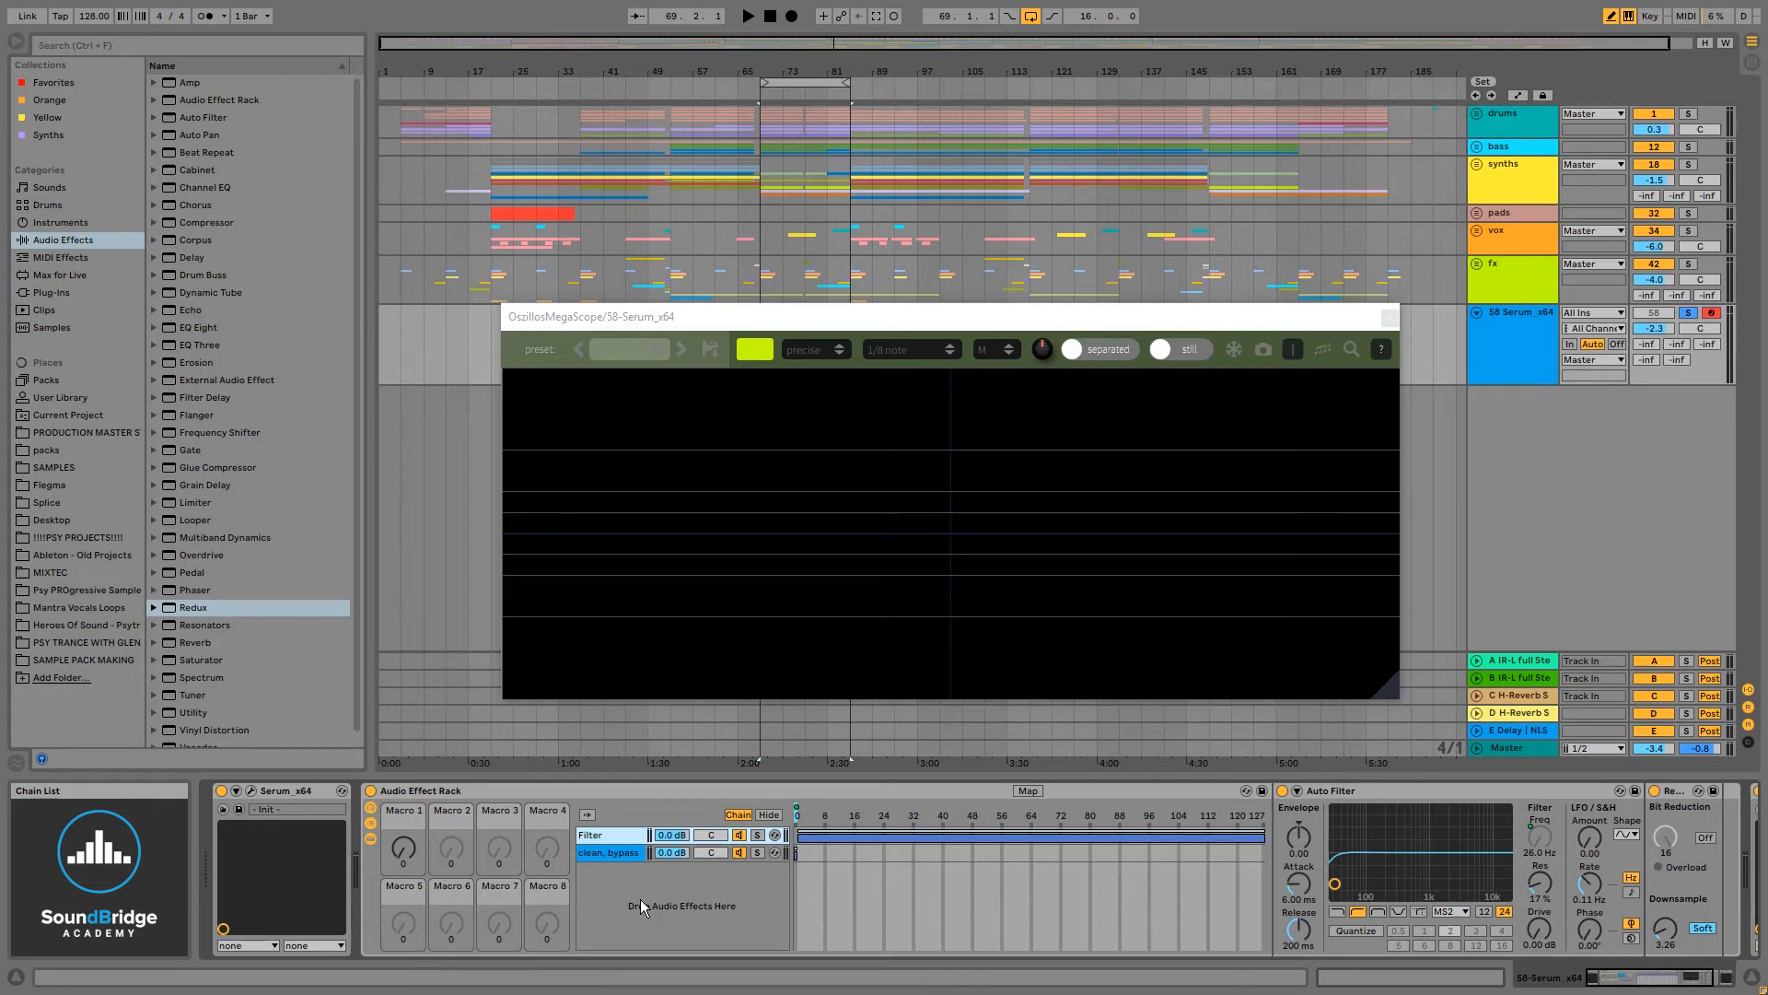
pyautogui.click(409, 838)
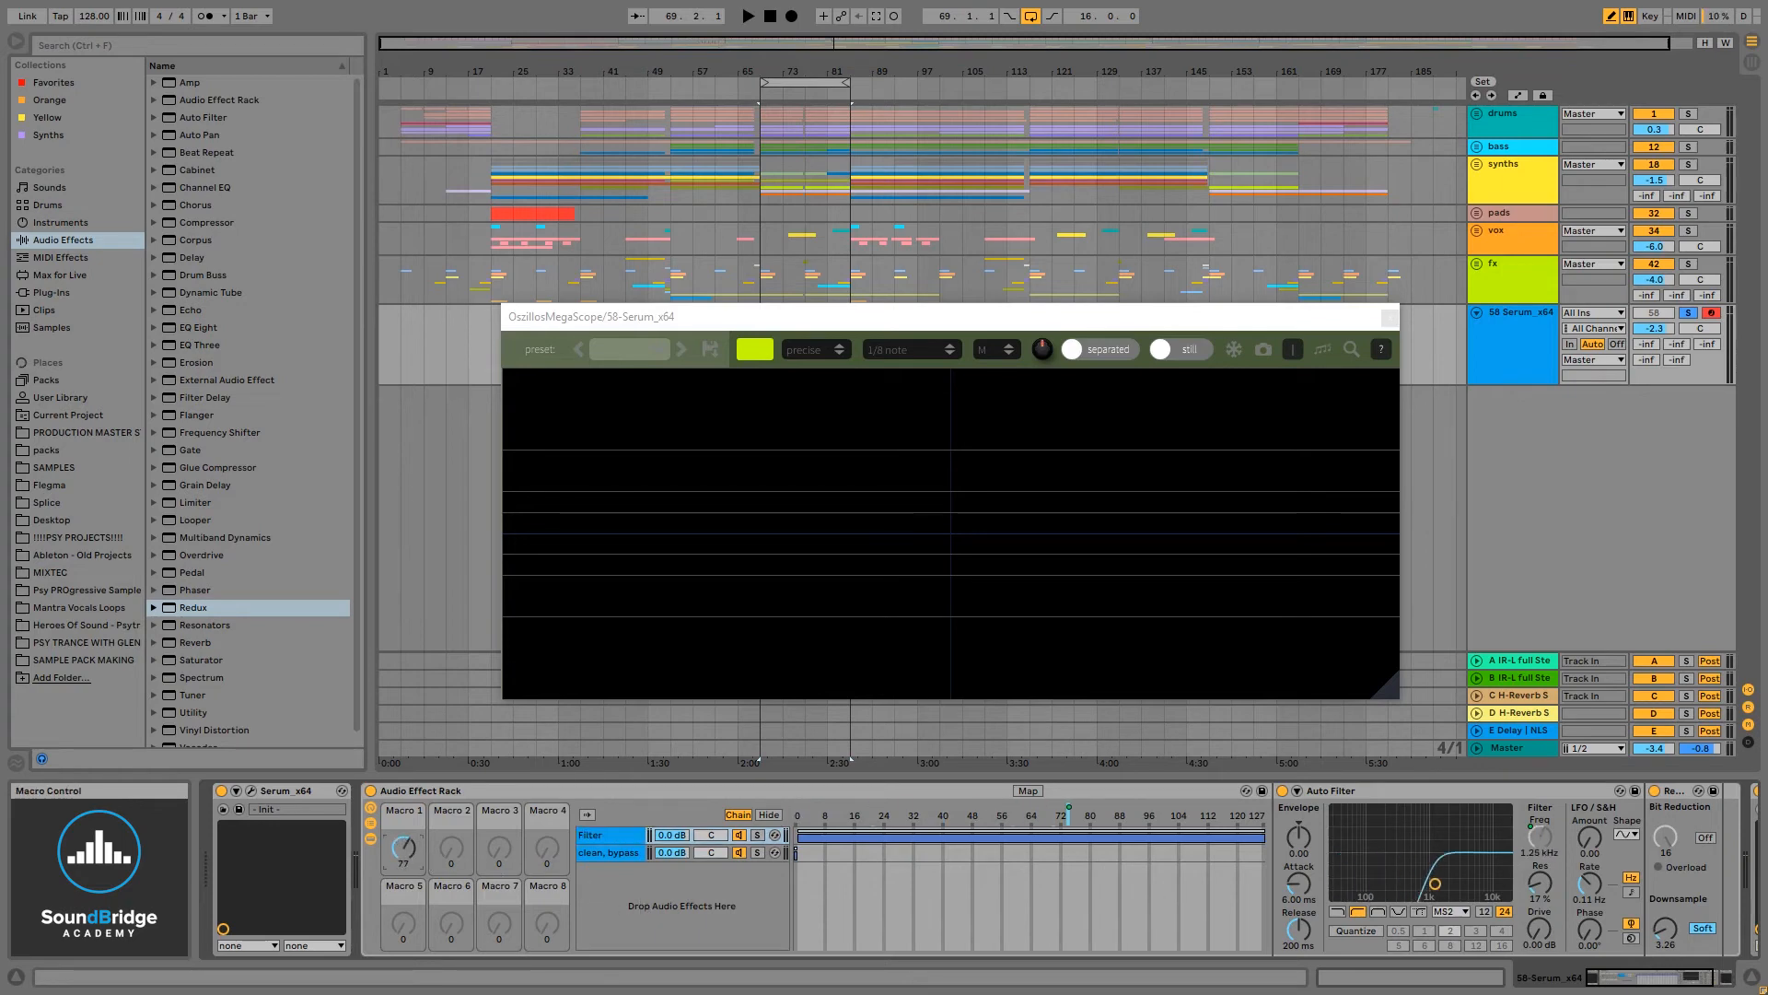